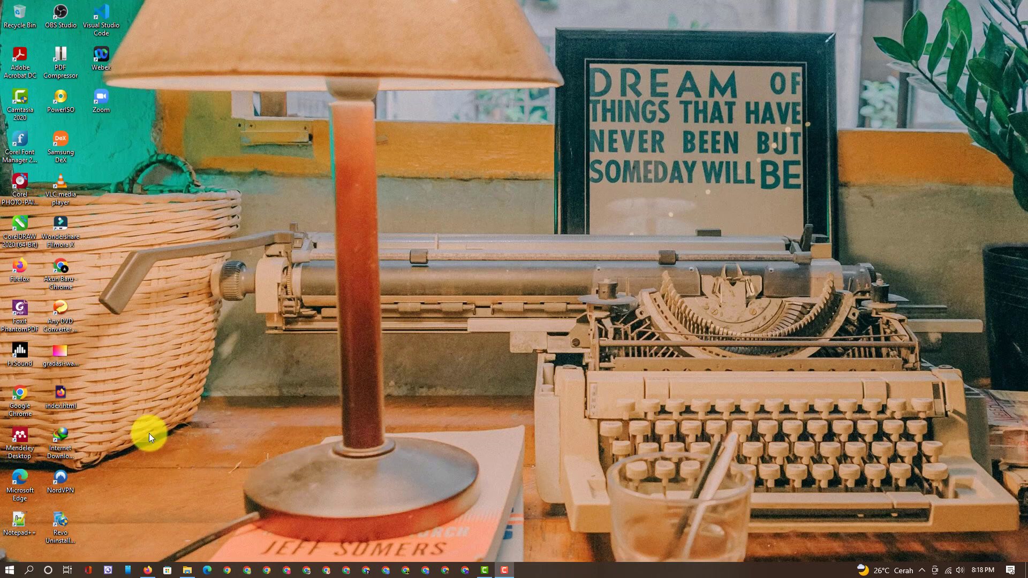
# Step: Preview gradasi-warna.jpg in the photo viewer, then close the viewer
pyautogui.doubleClick(60, 352)
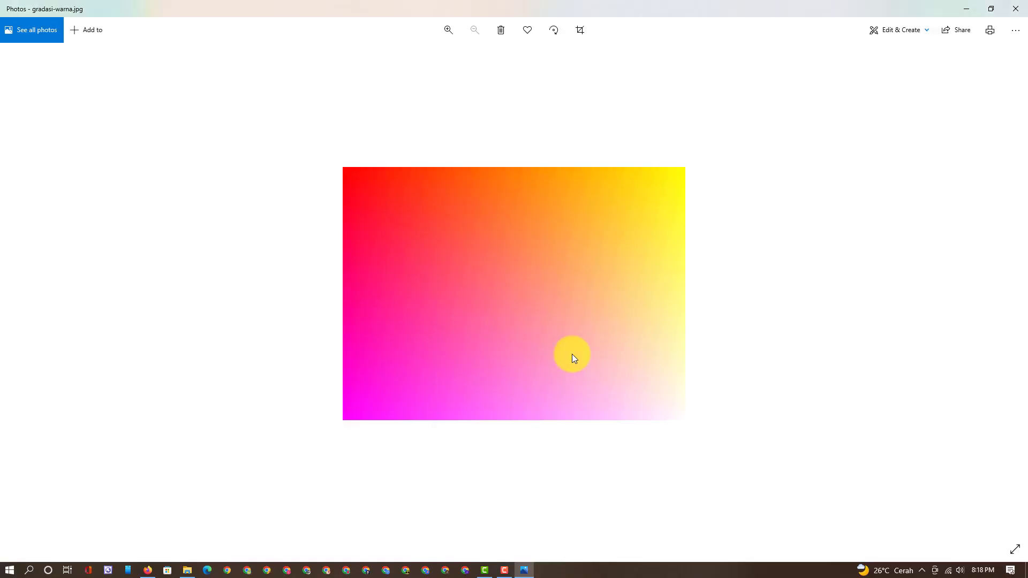
pyautogui.scroll(2, 577, 341)
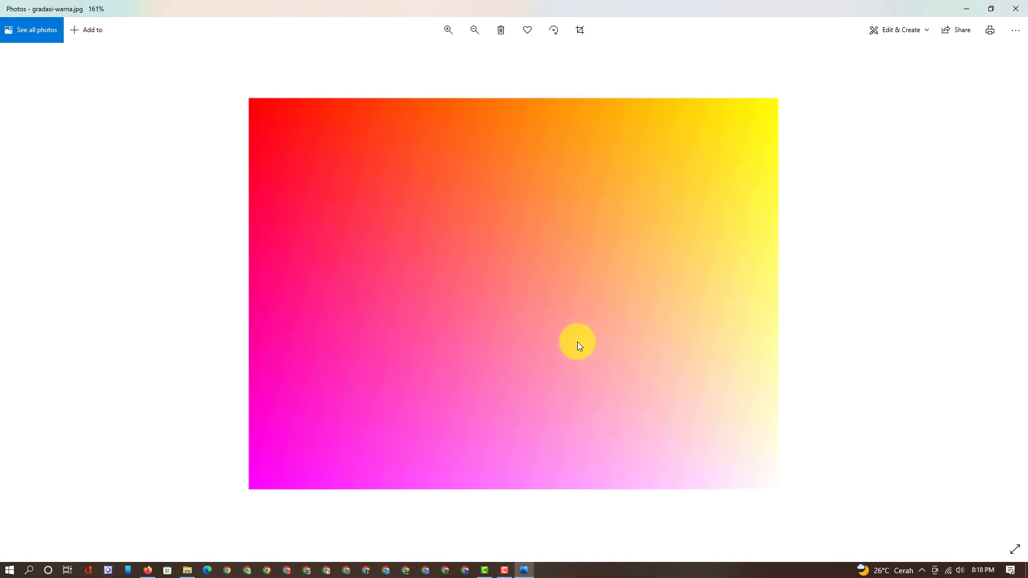
pyautogui.scroll(1, 577, 342)
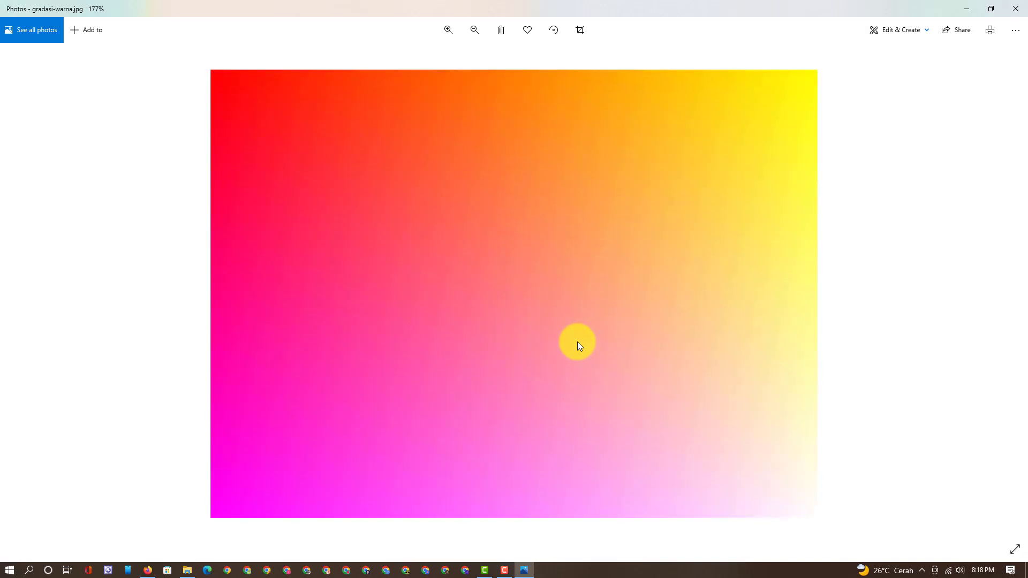
pyautogui.scroll(-2, 577, 342)
pyautogui.scroll(-1, 577, 341)
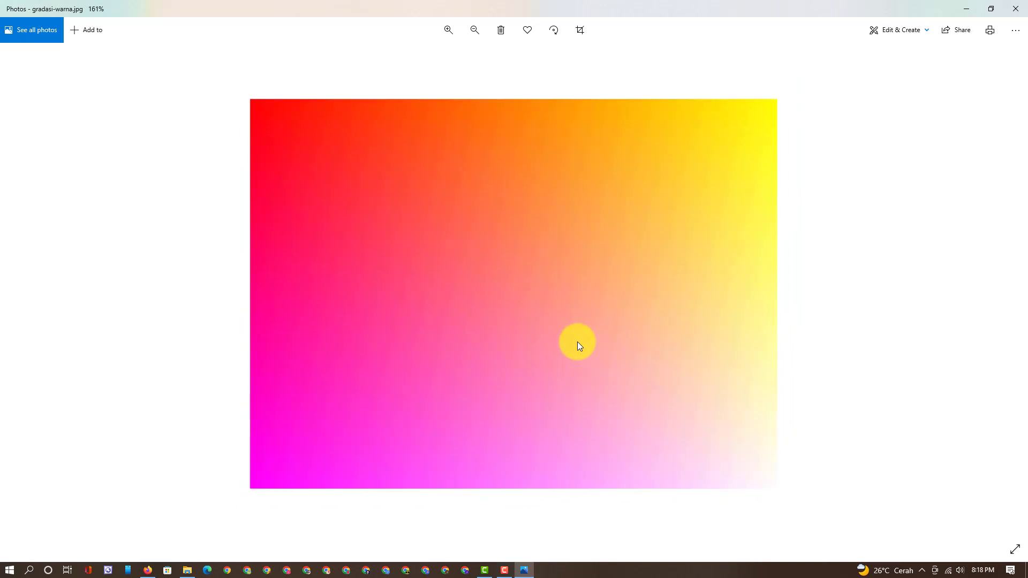
pyautogui.scroll(1, 577, 341)
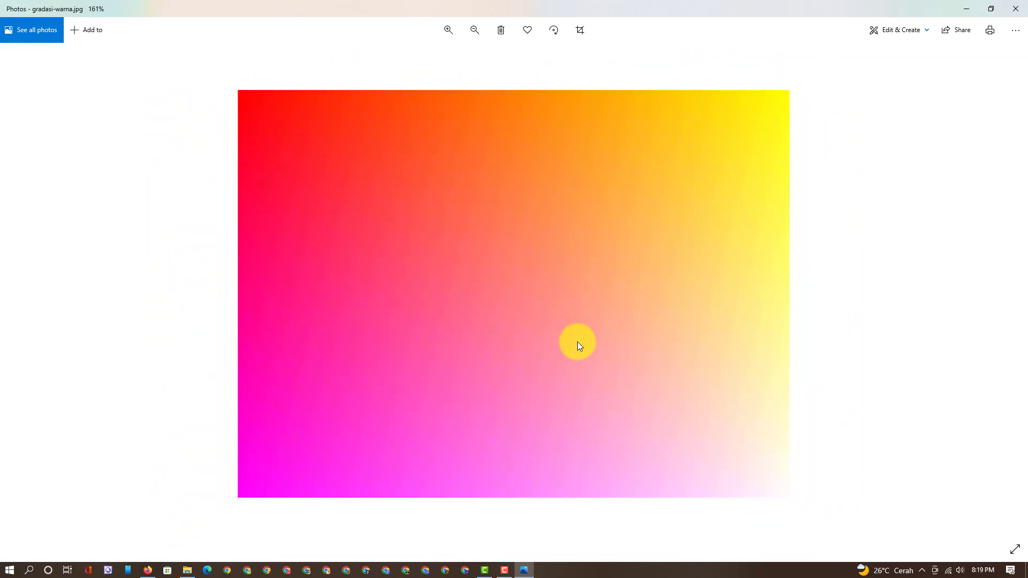
pyautogui.scroll(1, 577, 345)
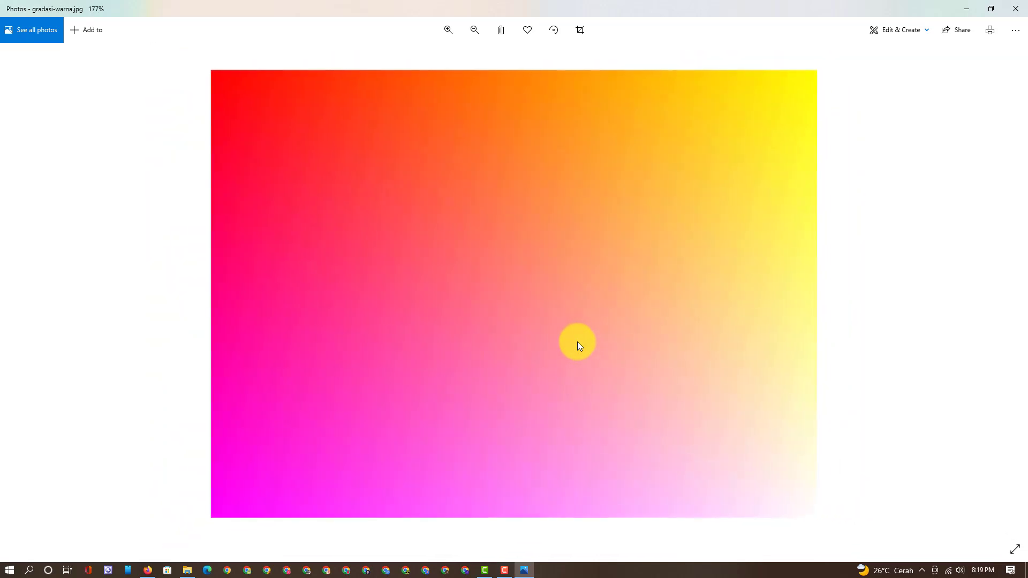
pyautogui.click(1019, 16)
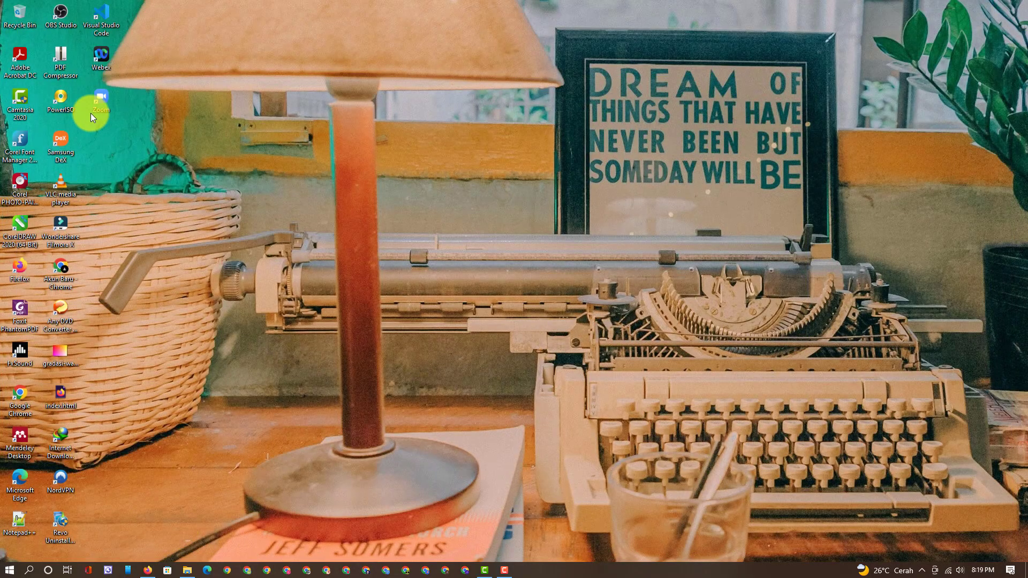
# Step: Launch Photoshop CS5 and open Desktop\gradasi-warna.jpg
pyautogui.click(9, 570)
pyautogui.click(59, 541)
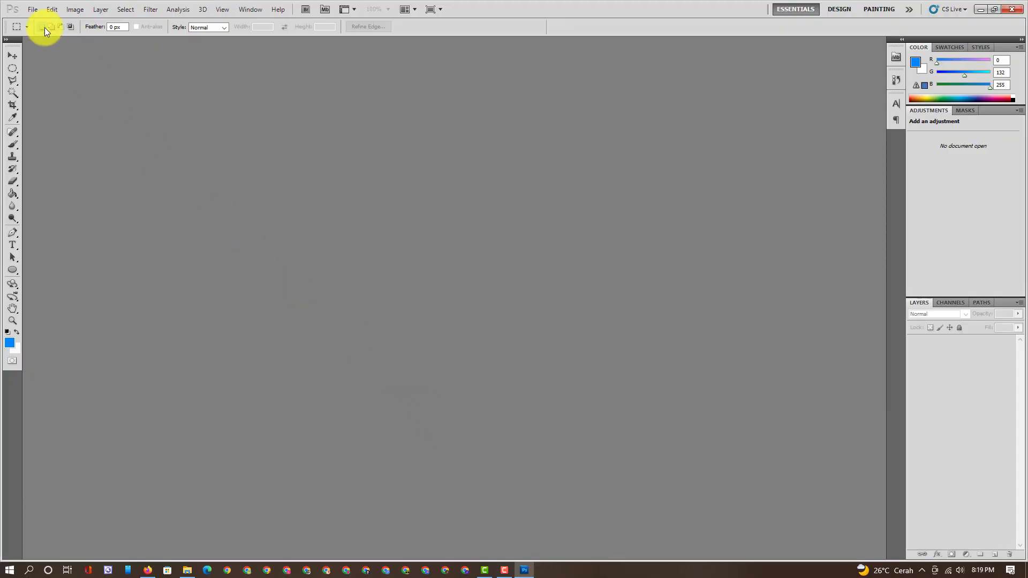
pyautogui.click(33, 11)
pyautogui.click(37, 31)
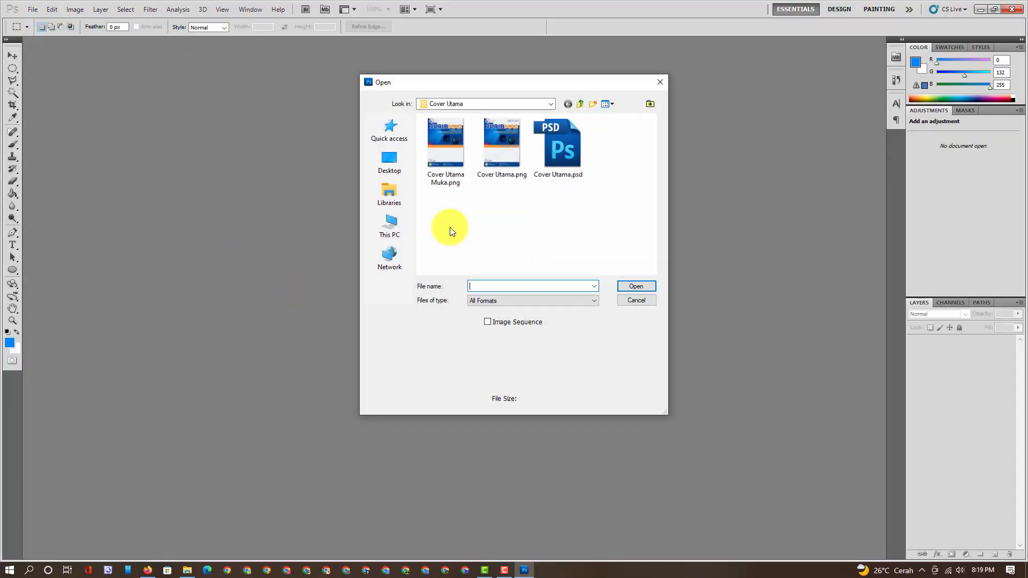
pyautogui.click(394, 196)
pyautogui.click(394, 162)
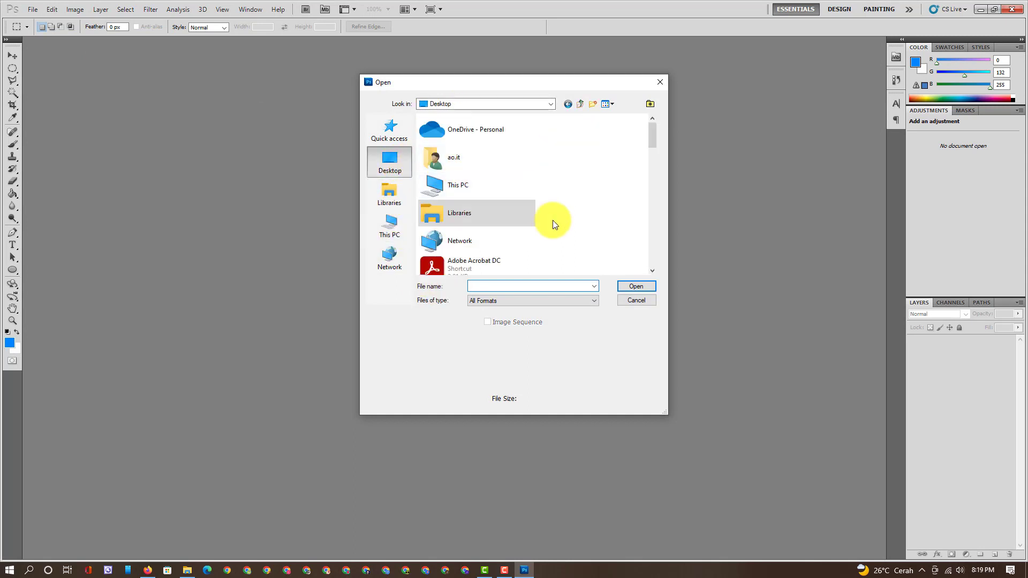
pyautogui.scroll(-2, 493, 259)
pyautogui.scroll(-1, 490, 254)
pyautogui.scroll(-1, 490, 254)
pyautogui.scroll(-1, 490, 254)
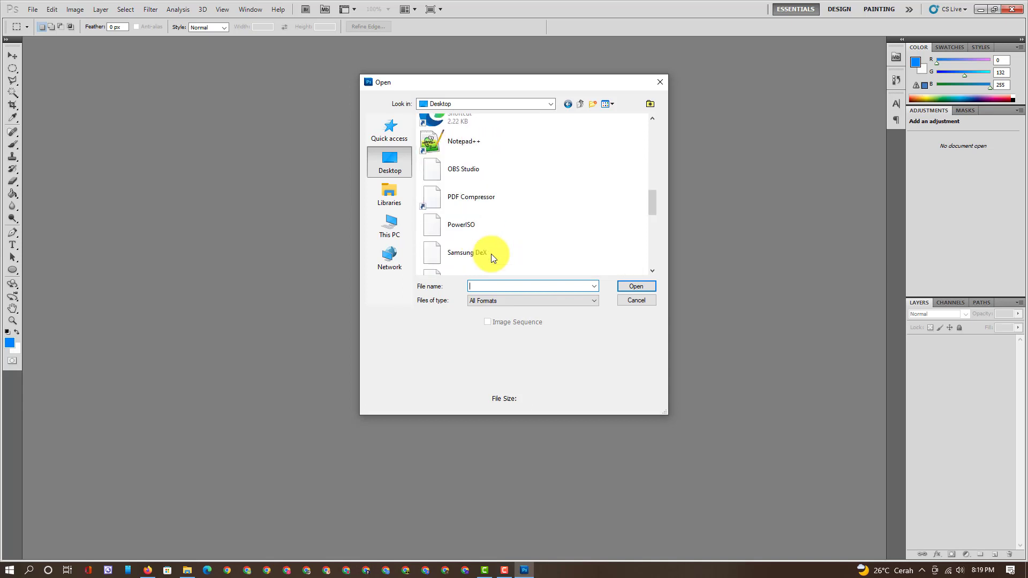
pyautogui.scroll(-1, 490, 254)
pyautogui.scroll(-1, 490, 253)
pyautogui.scroll(-1, 490, 253)
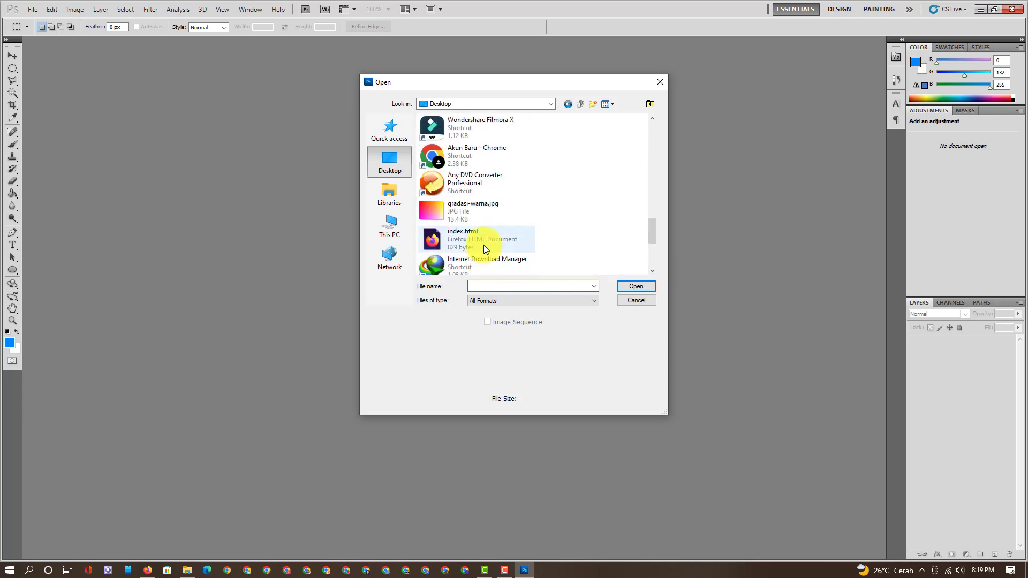
pyautogui.doubleClick(468, 216)
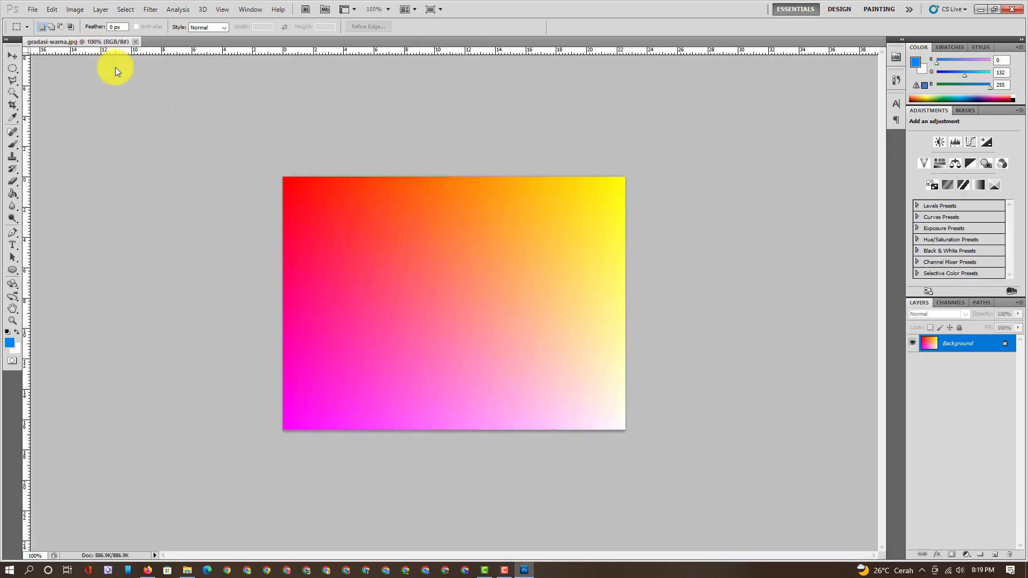
# Step: Float the gradasi-warna.jpg window at the upper right and enlarge it
pyautogui.moveTo(114, 41)
pyautogui.mouseDown()
pyautogui.moveTo(646, 69)
pyautogui.moveTo(639, 54)
pyautogui.mouseUp()
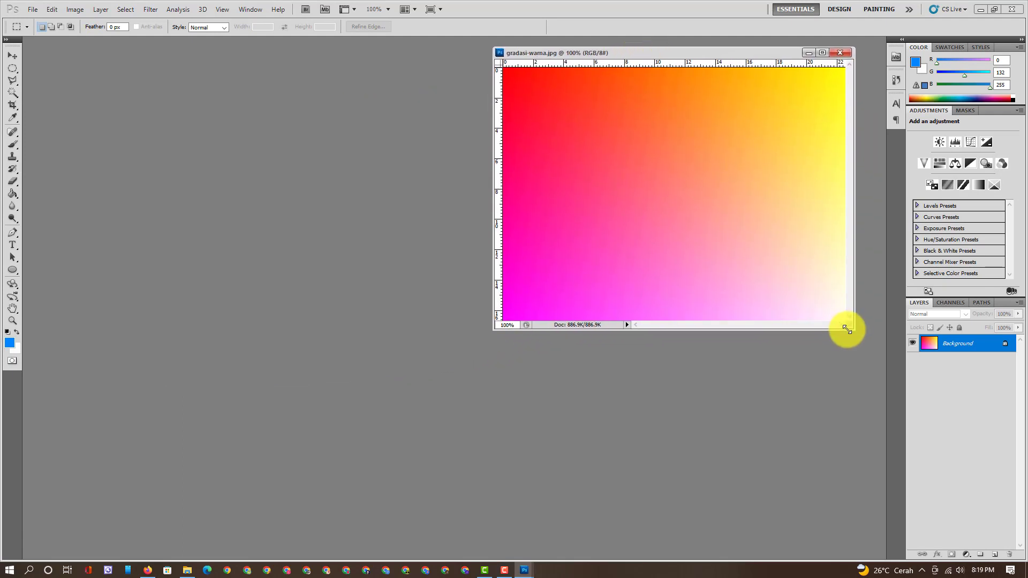
pyautogui.moveTo(845, 329); pyautogui.dragTo(862, 390)
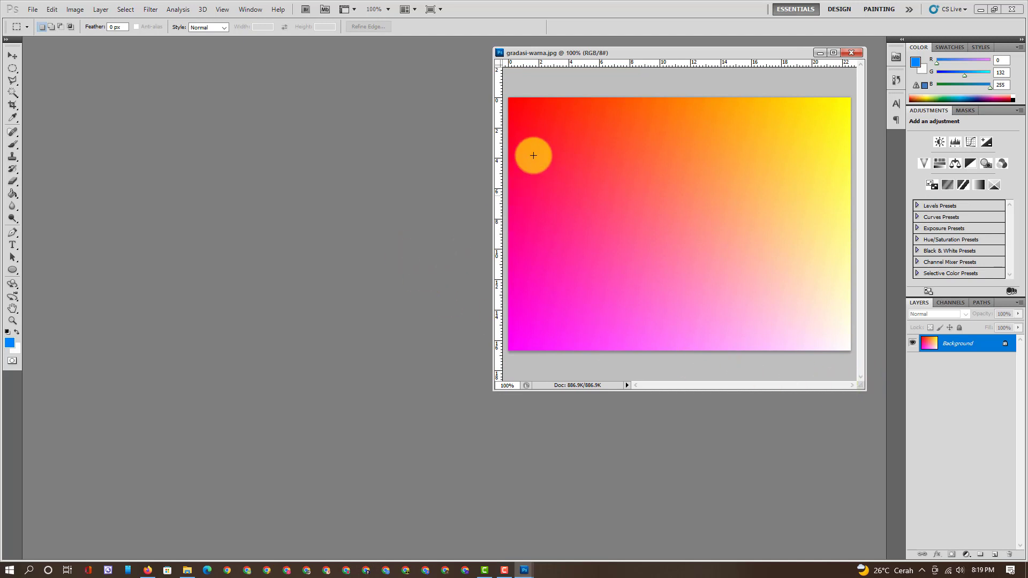
pyautogui.moveTo(573, 55); pyautogui.dragTo(582, 53)
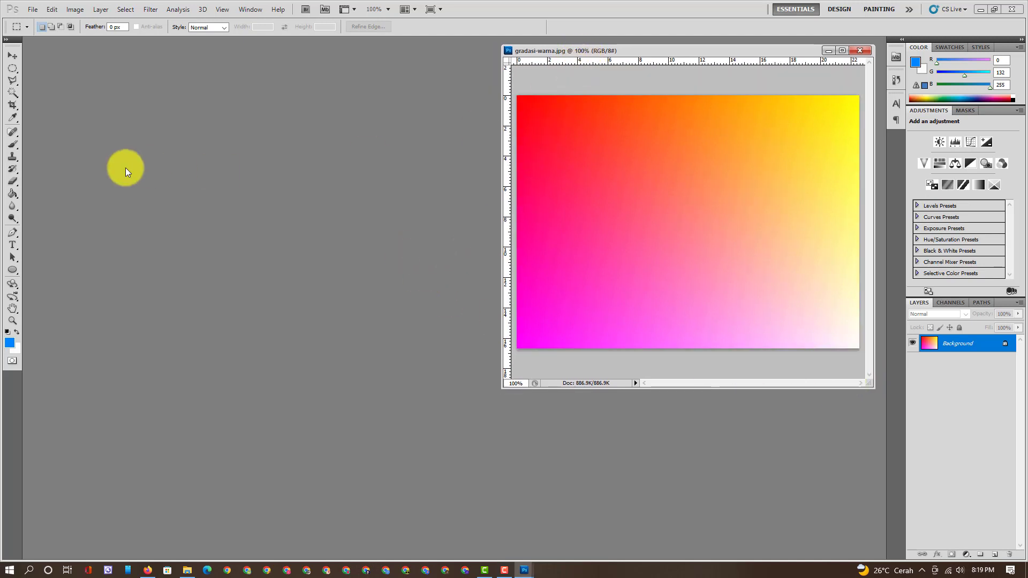
pyautogui.click(32, 9)
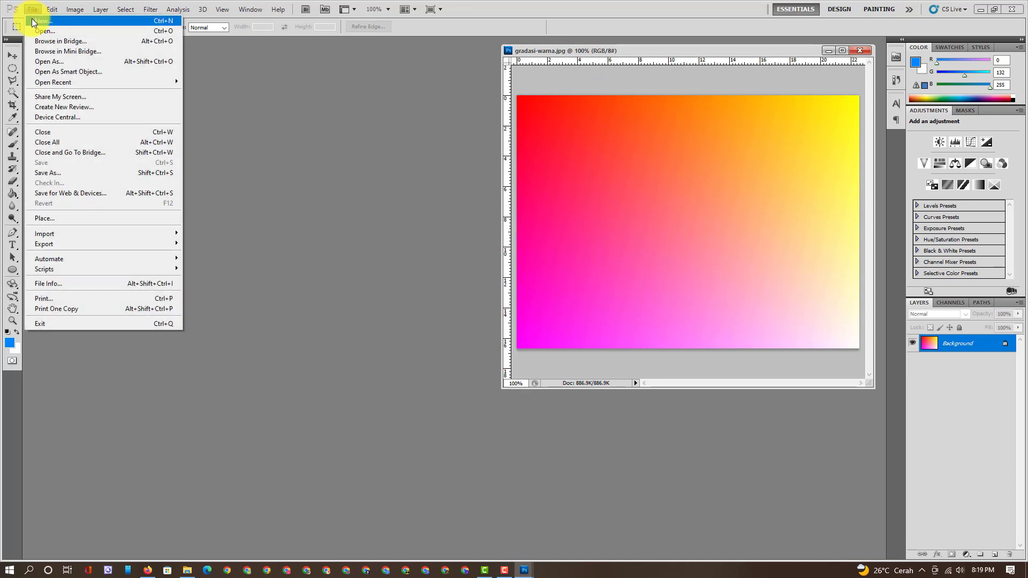
# Step: Create a new blank document 1028 pixels wide by 1920 pixels high
pyautogui.click(43, 20)
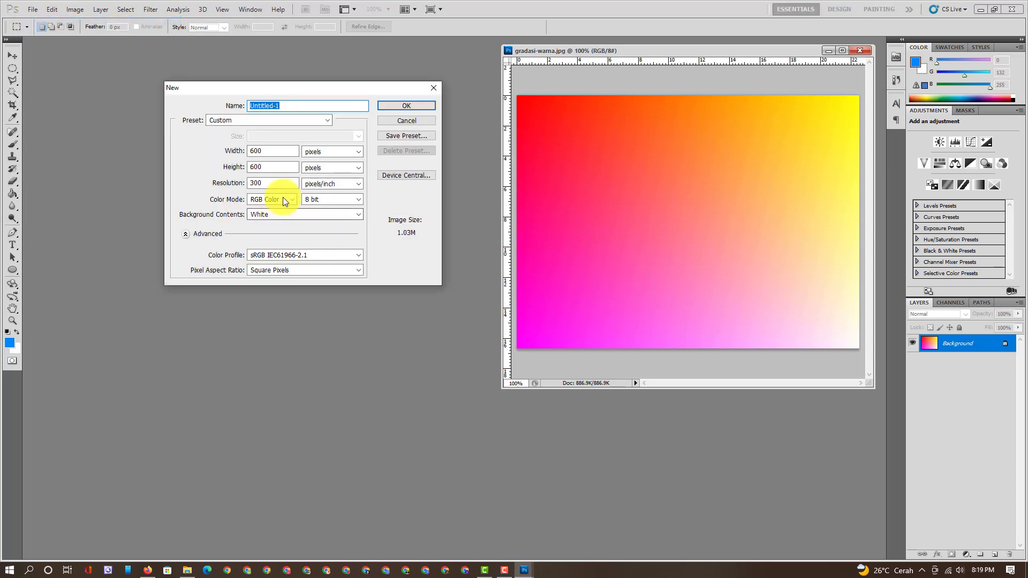
pyautogui.click(278, 151)
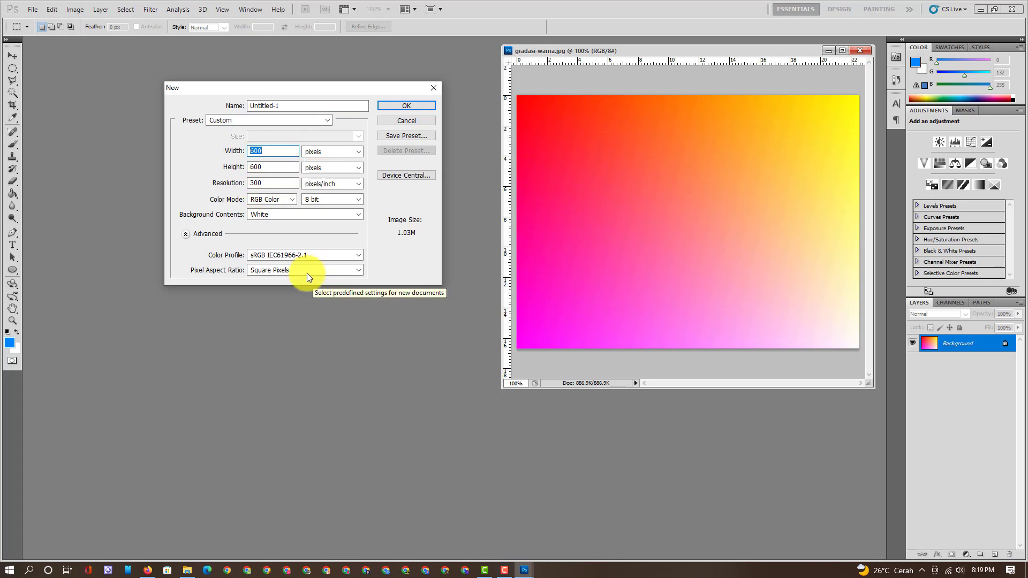
pyautogui.write('1')
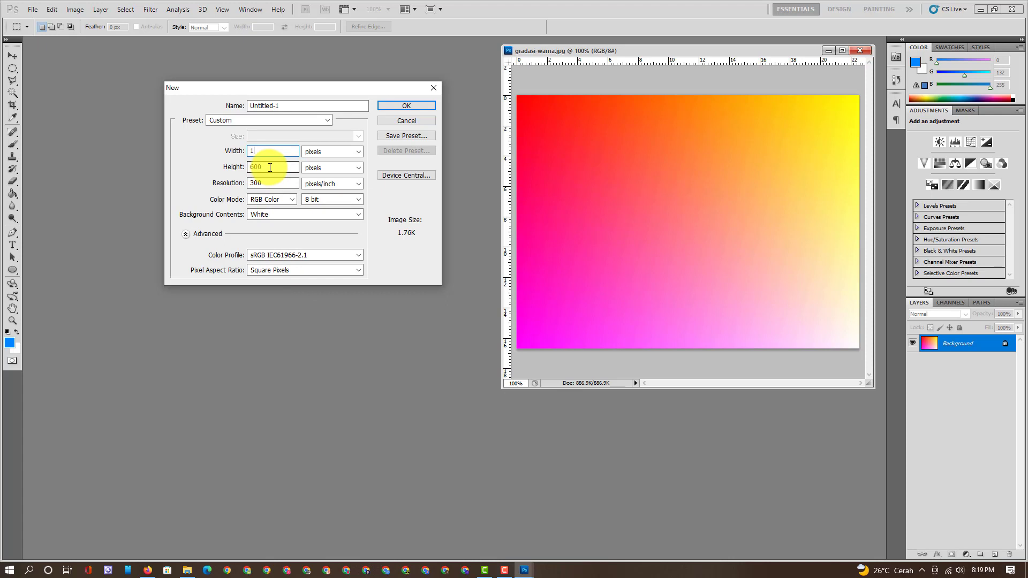
pyautogui.write('0')
pyautogui.write('28')
pyautogui.press('Tab')
pyautogui.write('19')
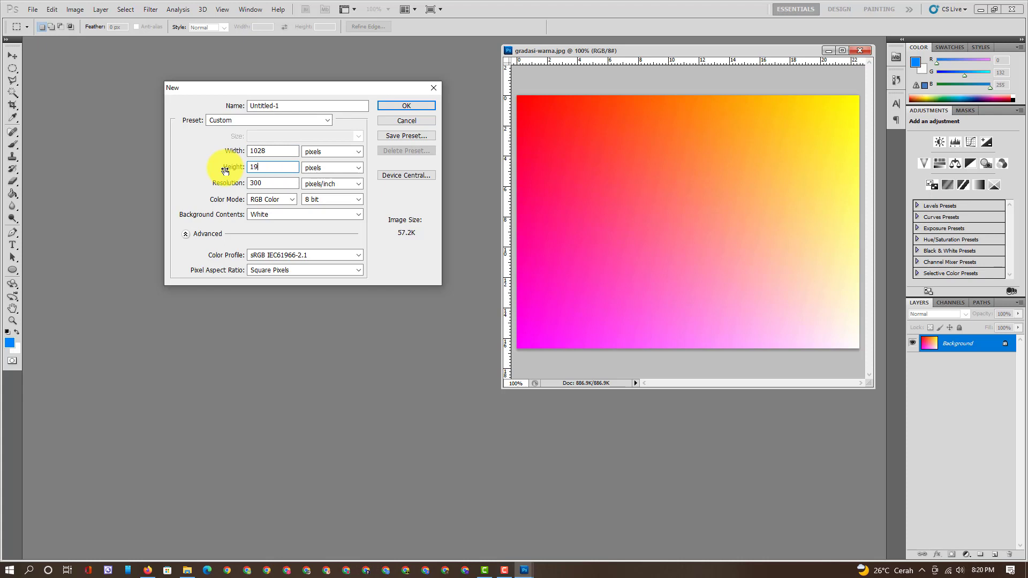
pyautogui.write('20')
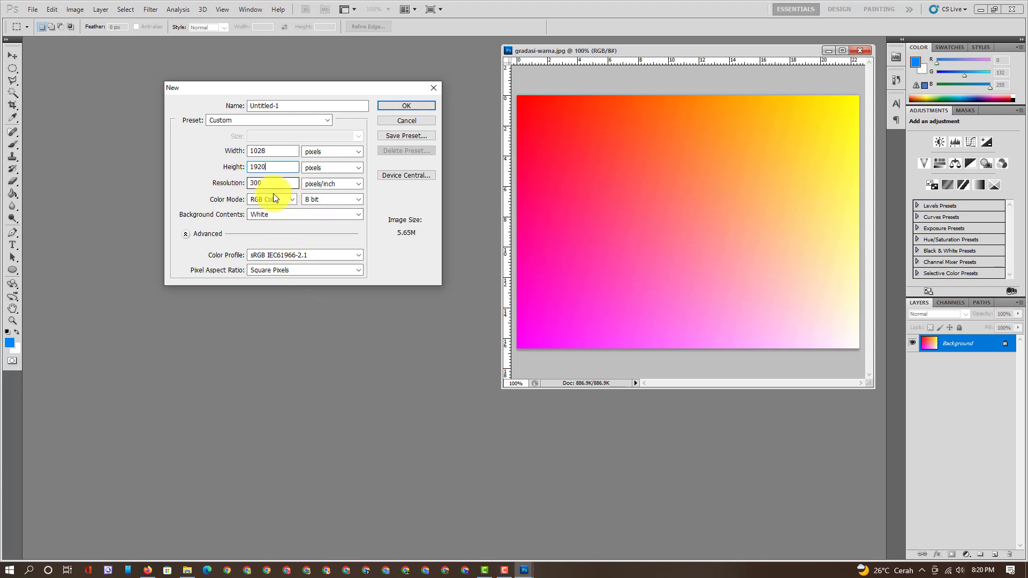
pyautogui.click(412, 106)
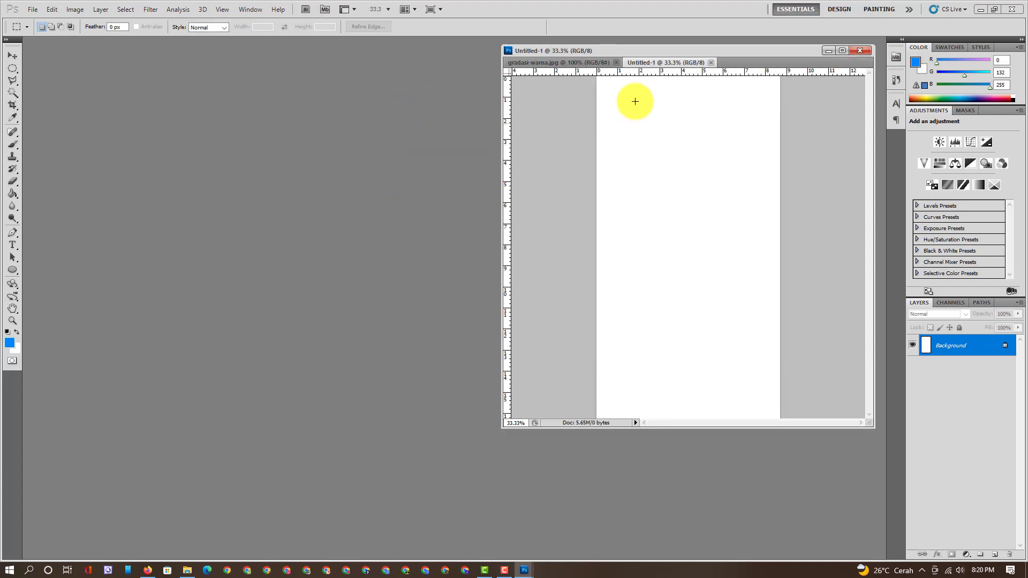
# Step: Float the new document on the left, fit it to screen, and widen its window
pyautogui.moveTo(648, 62)
pyautogui.mouseDown()
pyautogui.moveTo(206, 84)
pyautogui.moveTo(130, 75)
pyautogui.mouseUp()
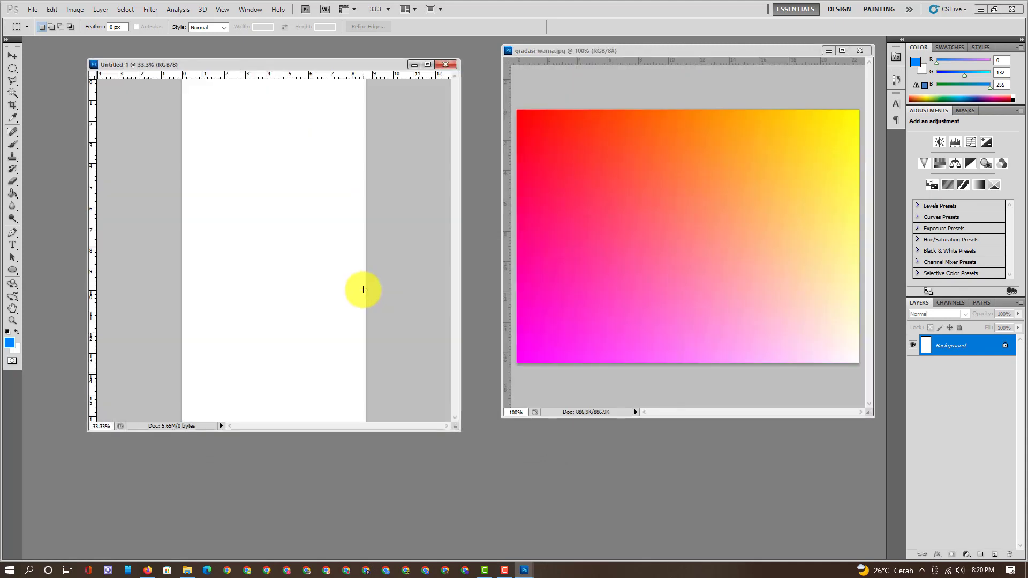
pyautogui.hotkey('ctrl', '0')
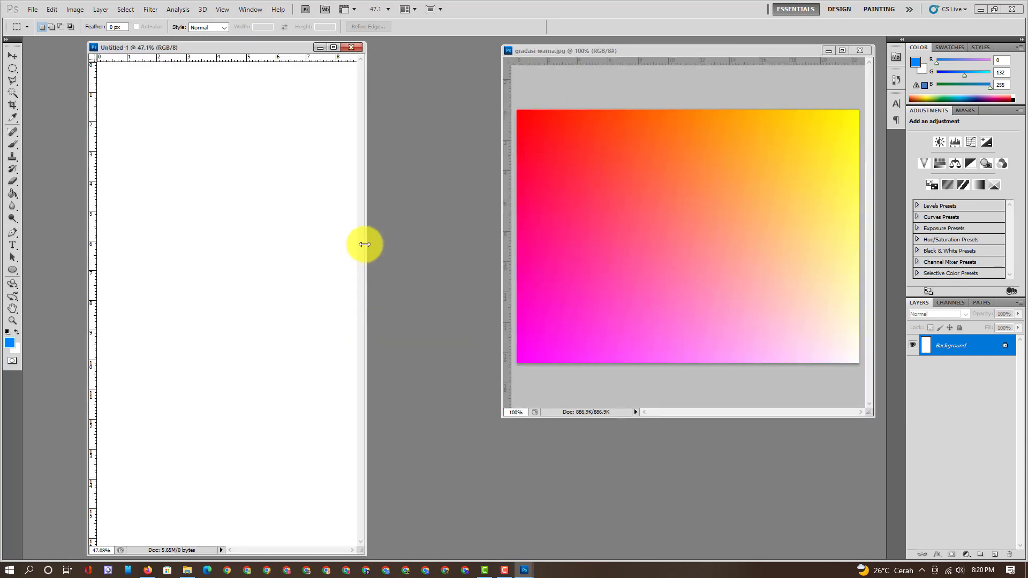
pyautogui.moveTo(371, 246); pyautogui.dragTo(454, 248)
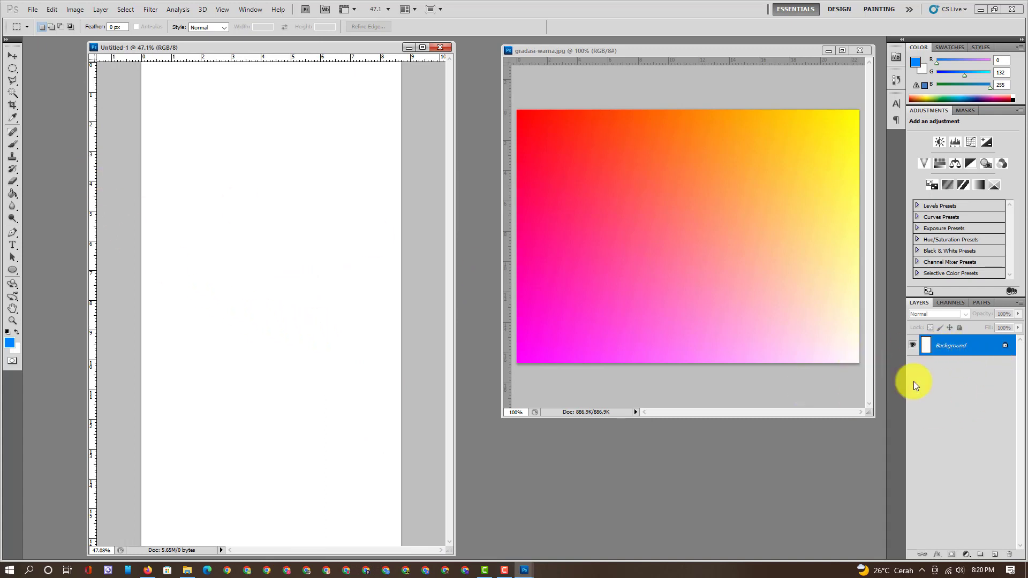
# Step: Add Layer 1 and drag an elliptical circle selection near the canvas top-left
pyautogui.click(995, 554)
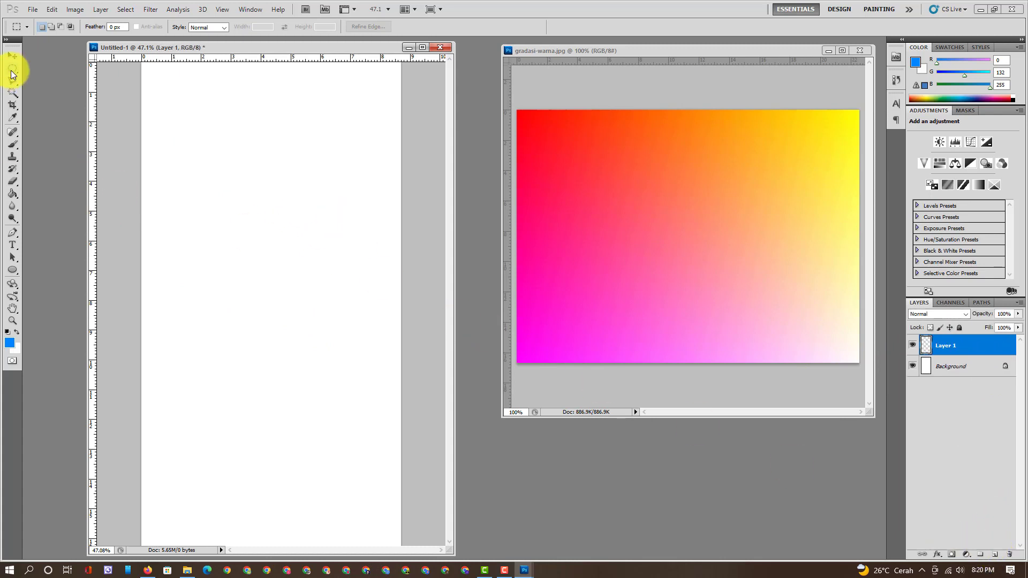
pyautogui.hotkey('shift', 'm')
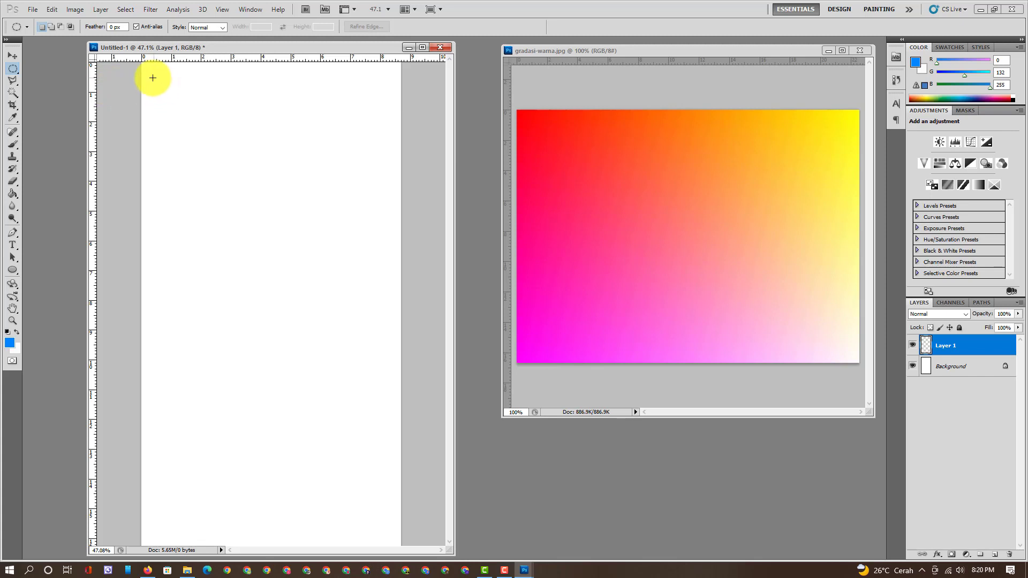
pyautogui.moveTo(148, 73); pyautogui.dragTo(301, 290)
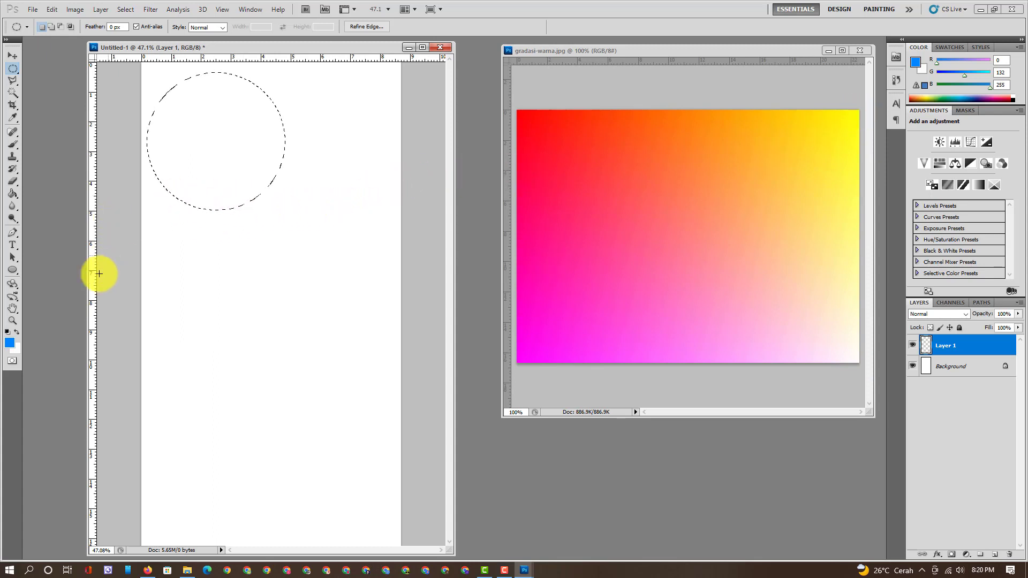
pyautogui.click(9, 343)
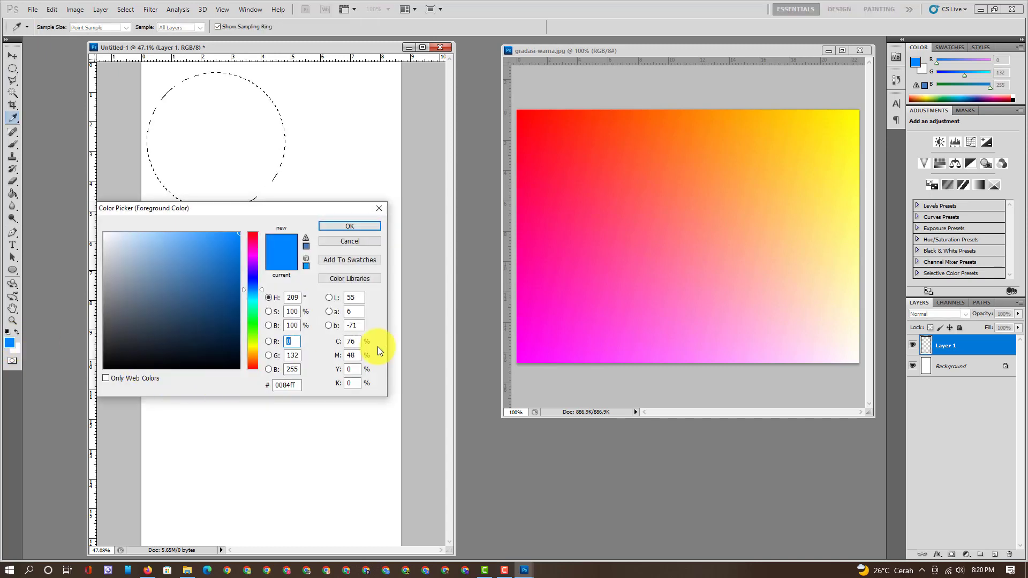
# Step: Set the foreground colour to red sampled from the gradient's top-left corner
pyautogui.click(520, 111)
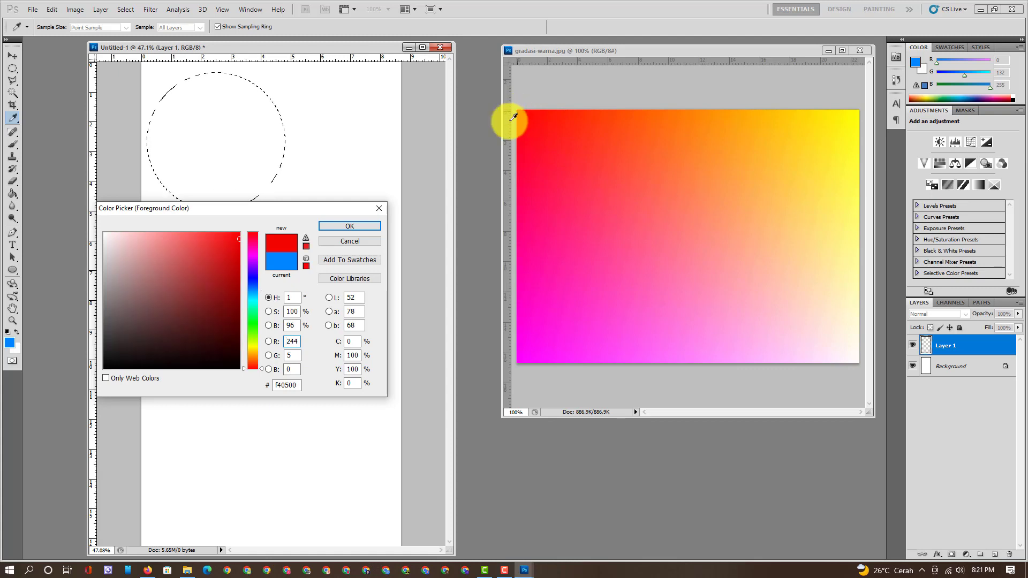
pyautogui.click(358, 224)
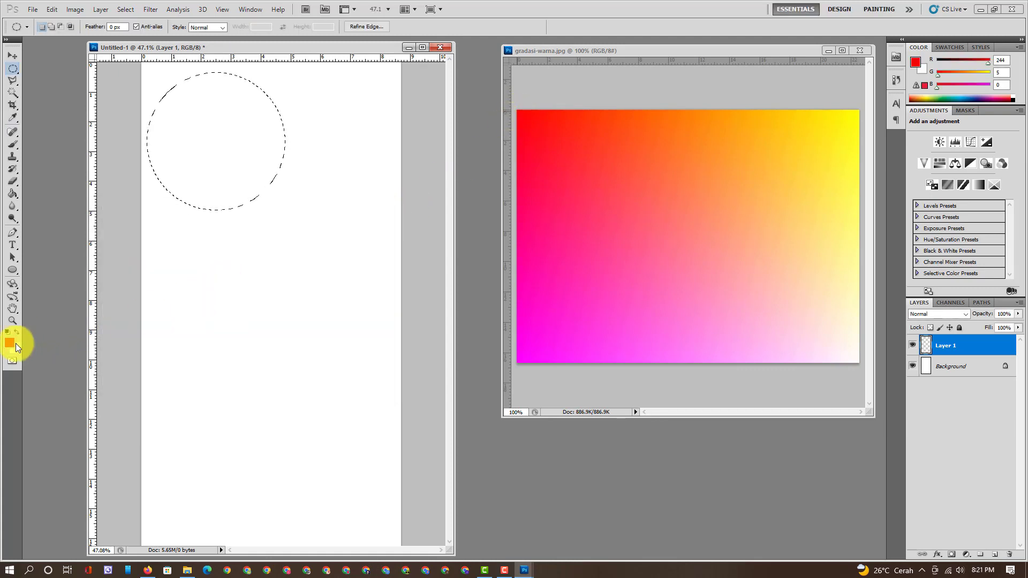
pyautogui.click(10, 343)
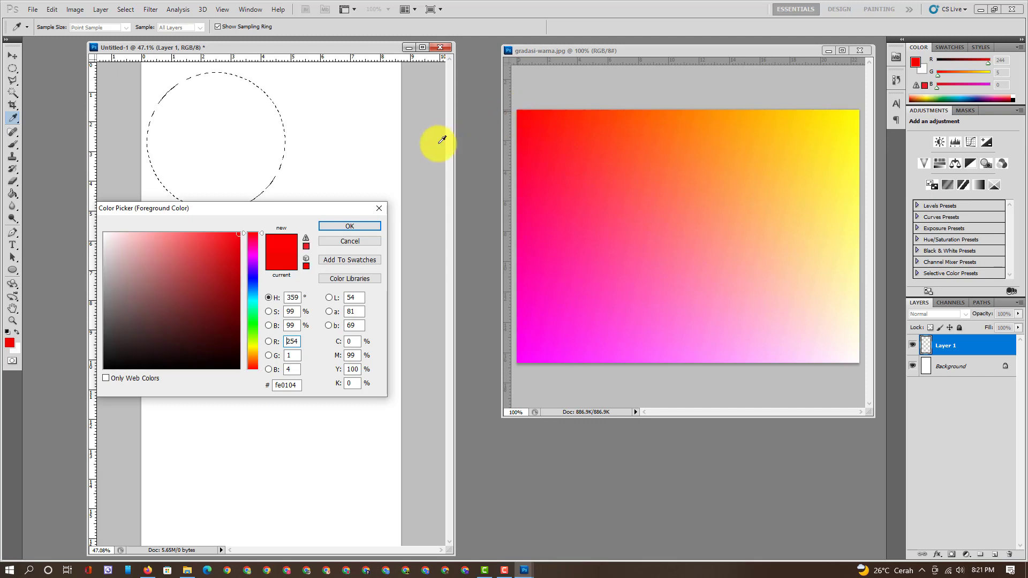
pyautogui.click(358, 225)
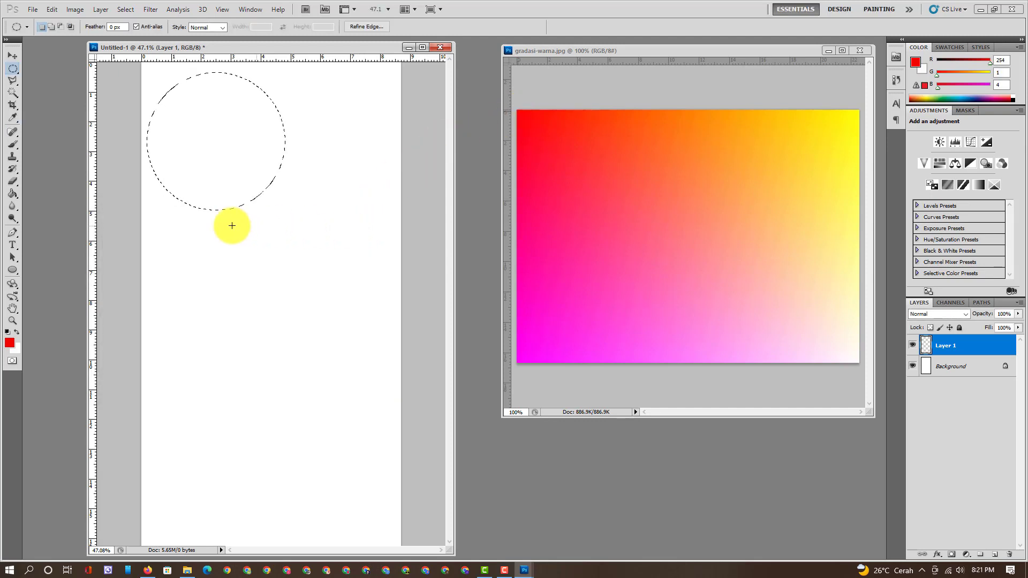
# Step: Fill the circular selection with red using the Paint Bucket, then deselect
pyautogui.click(12, 196)
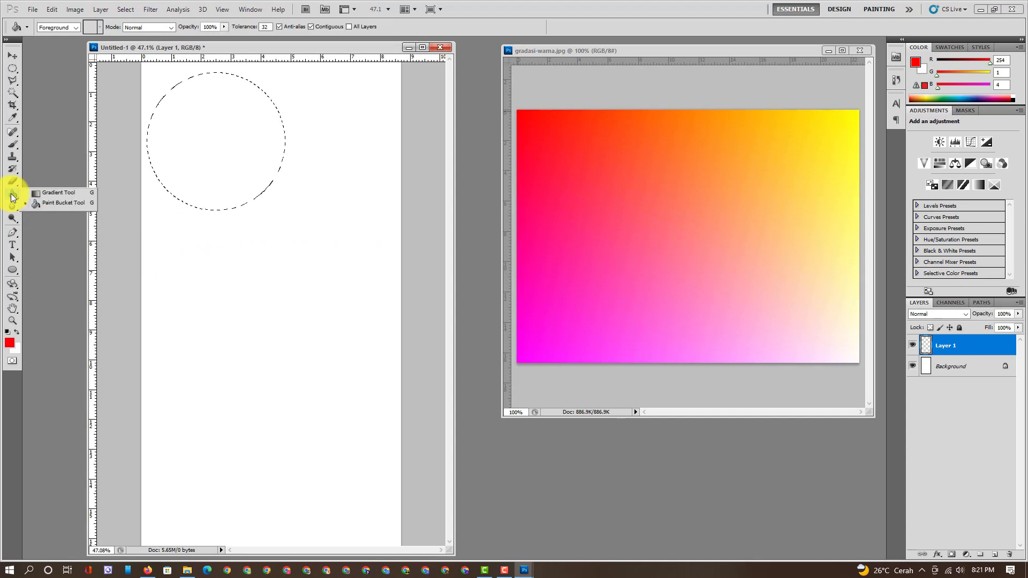
pyautogui.click(60, 205)
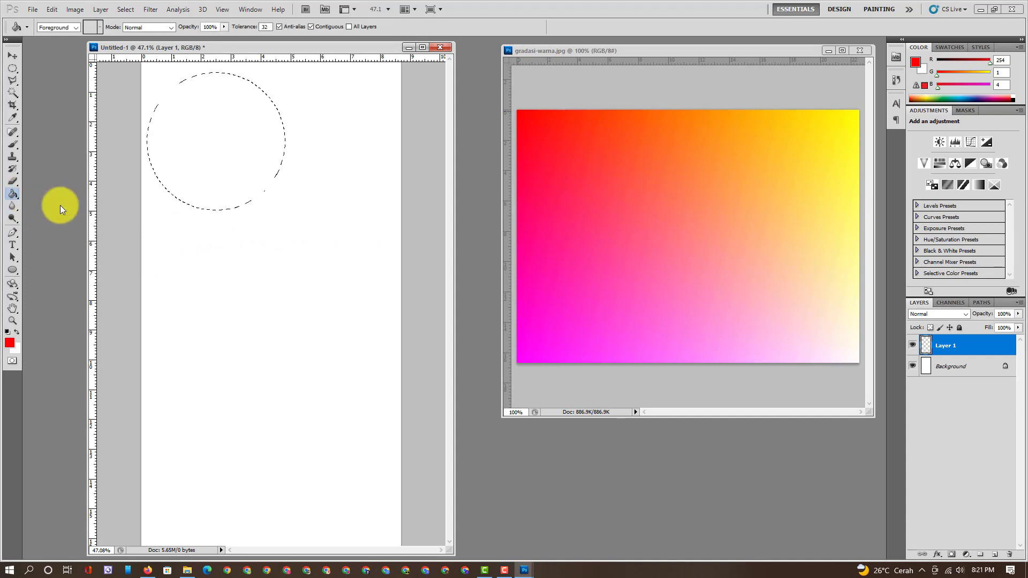
pyautogui.click(208, 145)
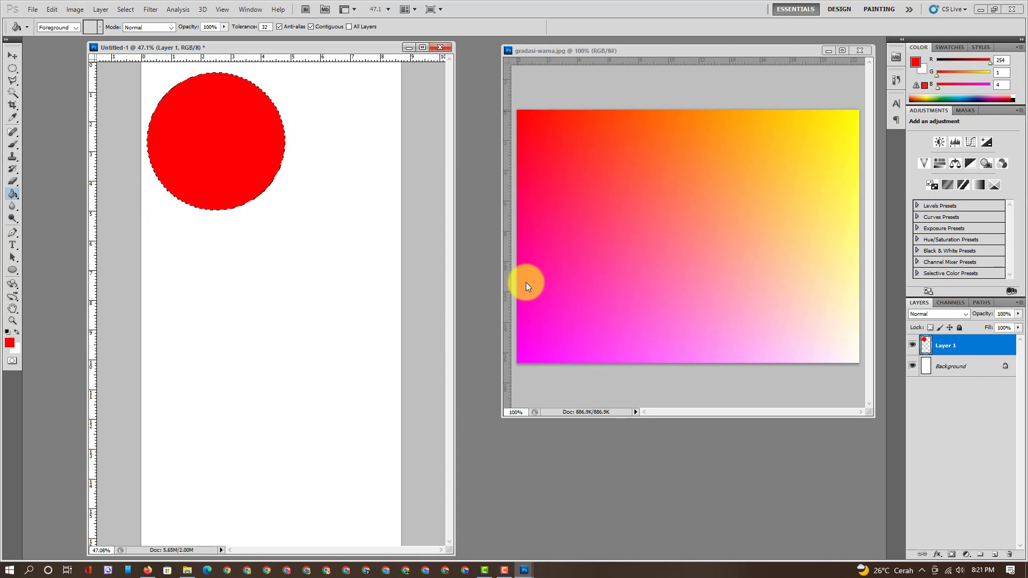
pyautogui.hotkey('ctrl', 'd')
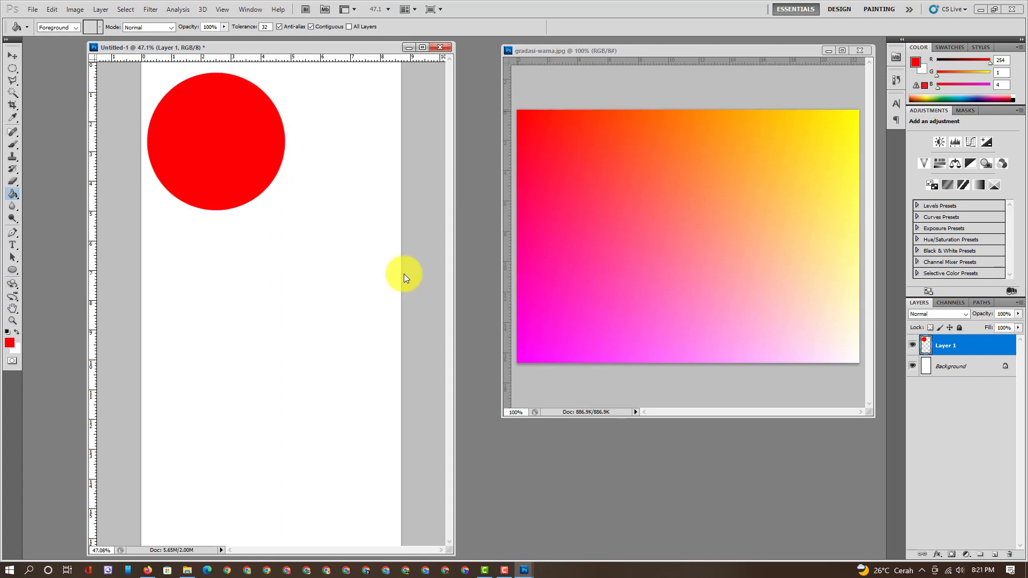
# Step: Add Layer 2 and draw a circular selection below the red circle
pyautogui.click(994, 556)
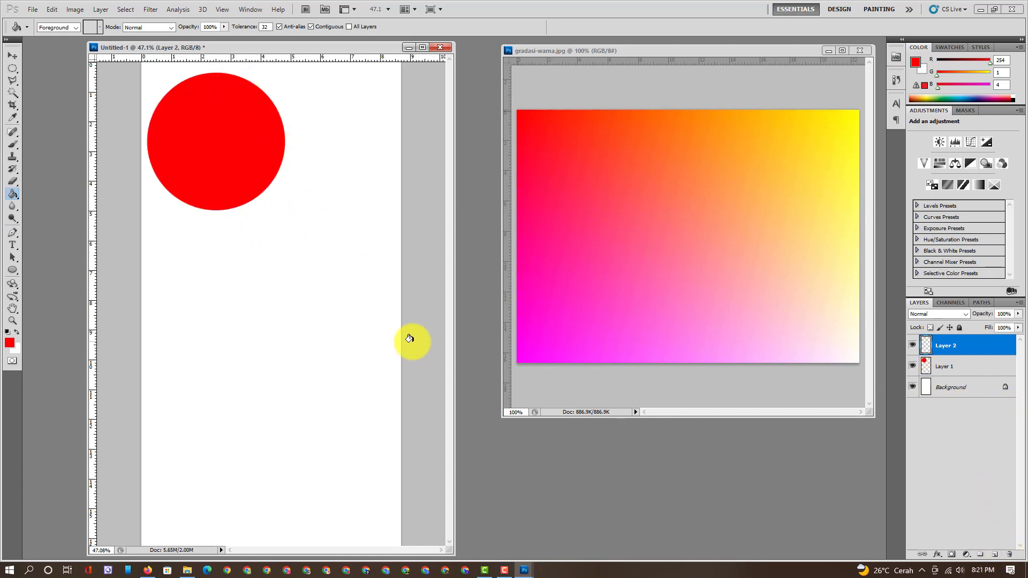
pyautogui.click(12, 68)
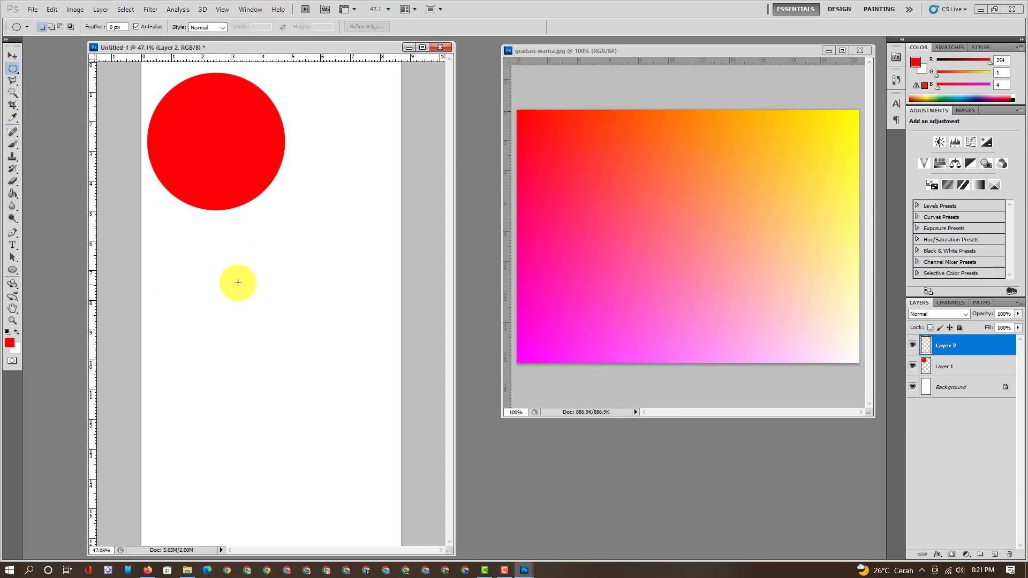
pyautogui.moveTo(232, 264); pyautogui.dragTo(380, 440)
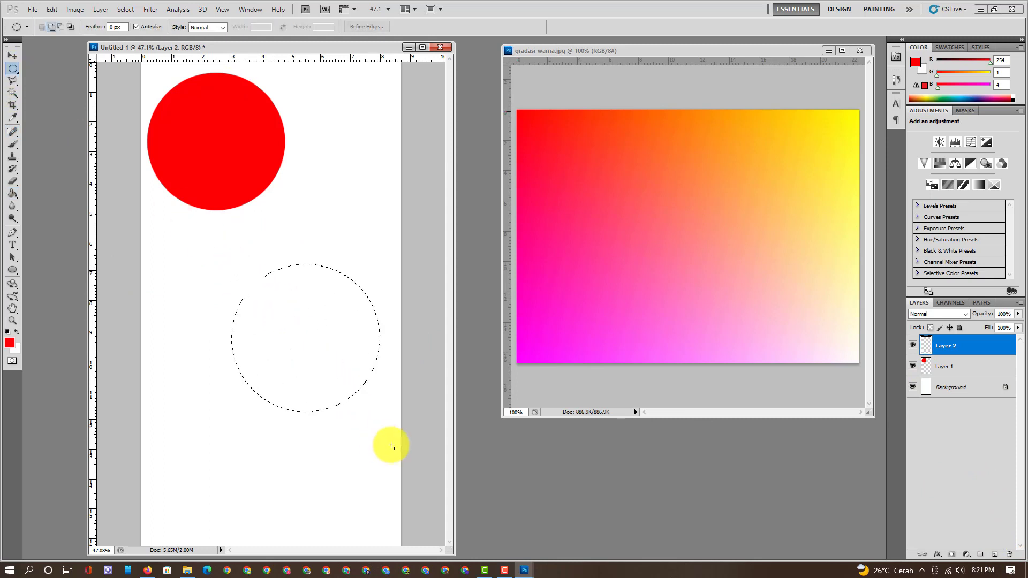
pyautogui.moveTo(379, 441); pyautogui.dragTo(381, 441)
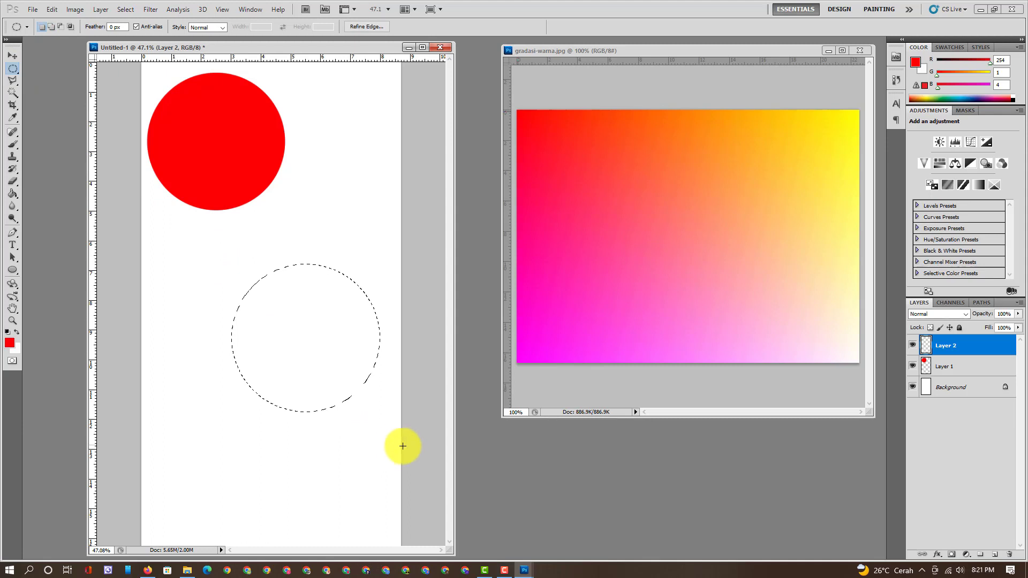
# Step: Fill the new circle with magenta sampled from the gradient's bottom-left corner
pyautogui.press('i')
pyautogui.click(11, 343)
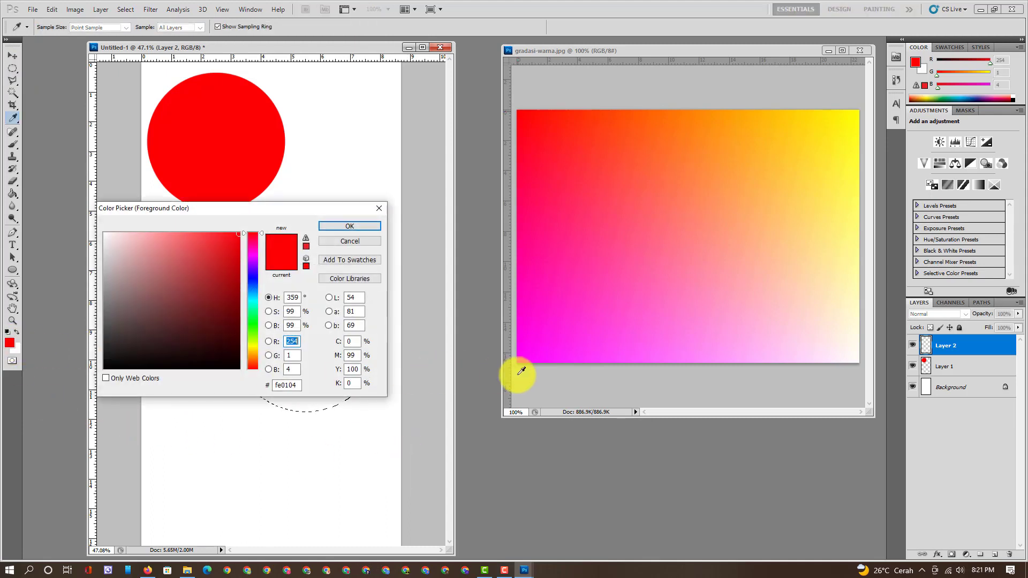
pyautogui.click(519, 359)
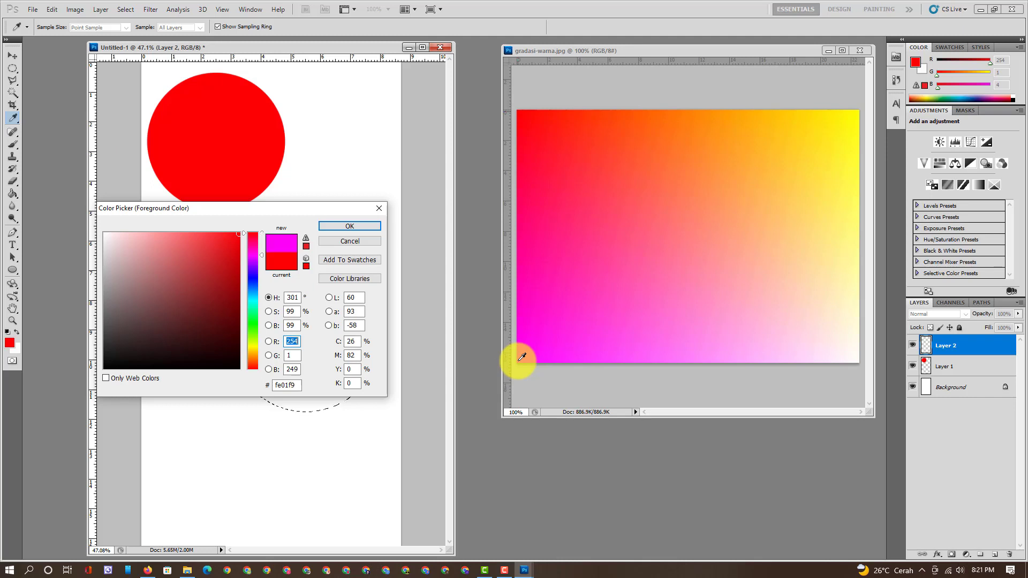
pyautogui.click(338, 226)
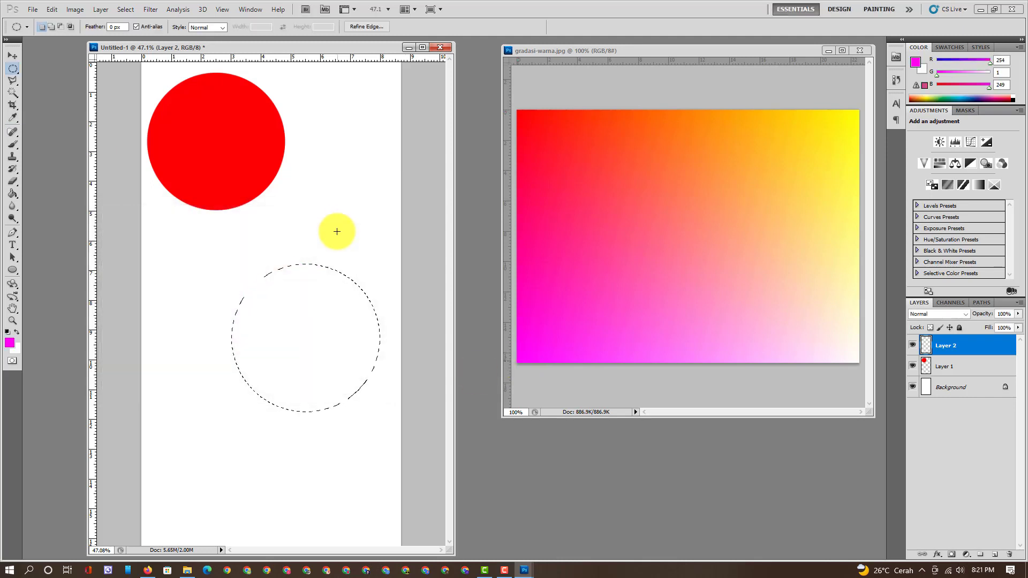
pyautogui.click(11, 193)
pyautogui.click(299, 335)
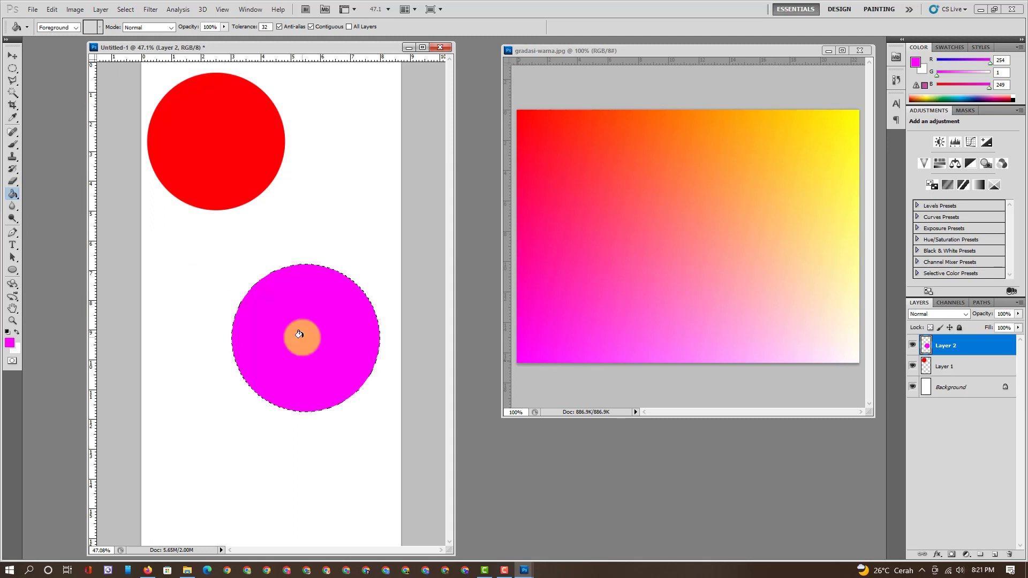
# Step: Deselect and move the magenta circle down to the canvas bottom-left
pyautogui.click(13, 56)
pyautogui.moveTo(292, 303)
pyautogui.mouseDown()
pyautogui.moveTo(220, 363)
pyautogui.moveTo(214, 356)
pyautogui.mouseUp()
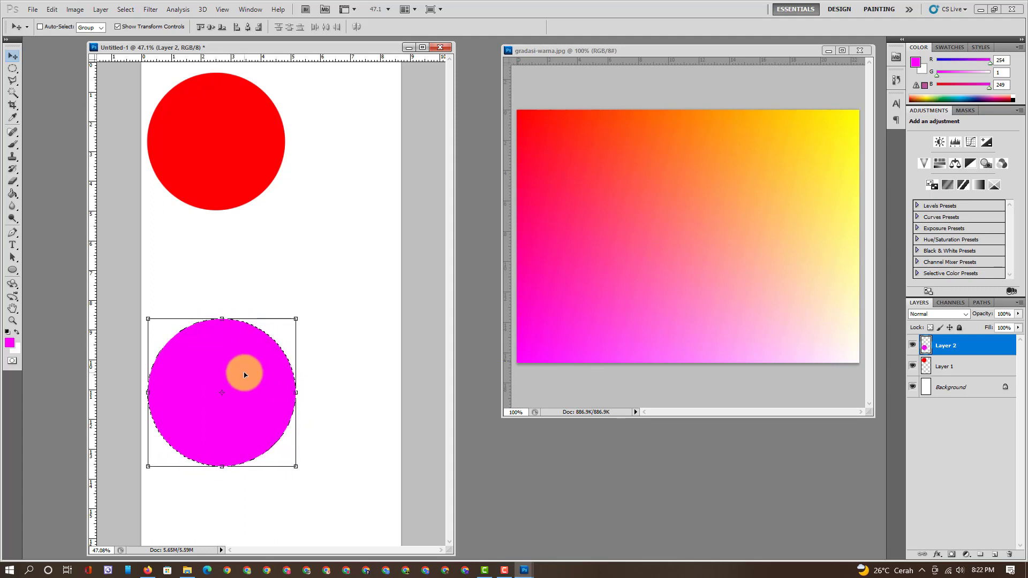
pyautogui.hotkey('ctrl', 'd')
pyautogui.click(214, 394)
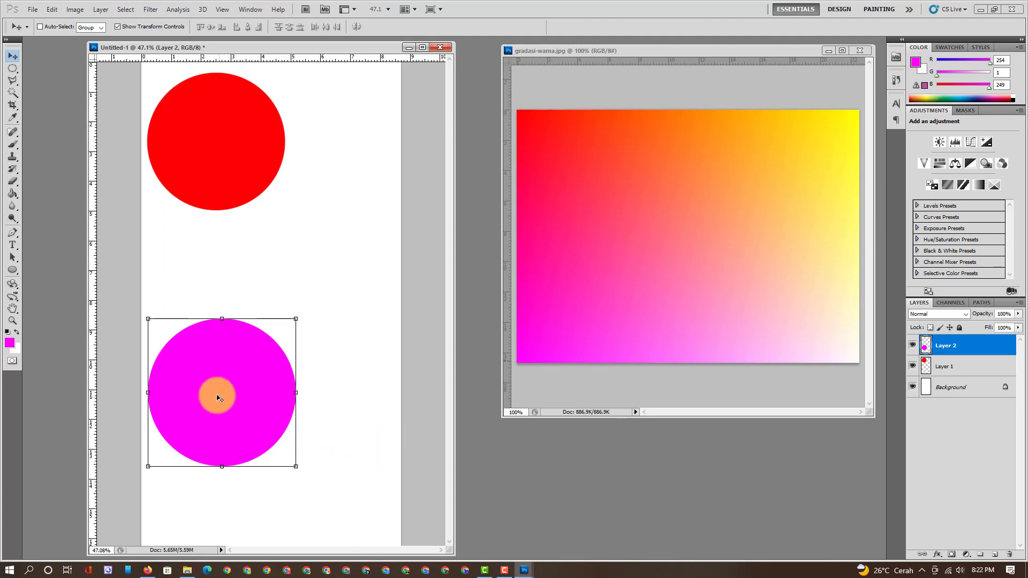
pyautogui.moveTo(225, 397); pyautogui.dragTo(220, 466)
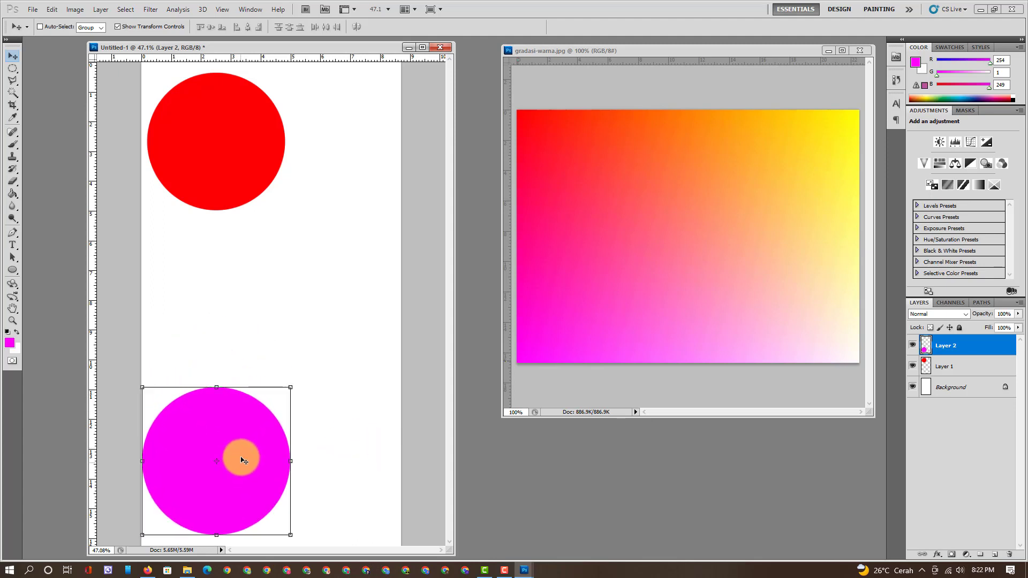
# Step: Add Layer 3 and draw a circular selection between the two circles
pyautogui.click(13, 68)
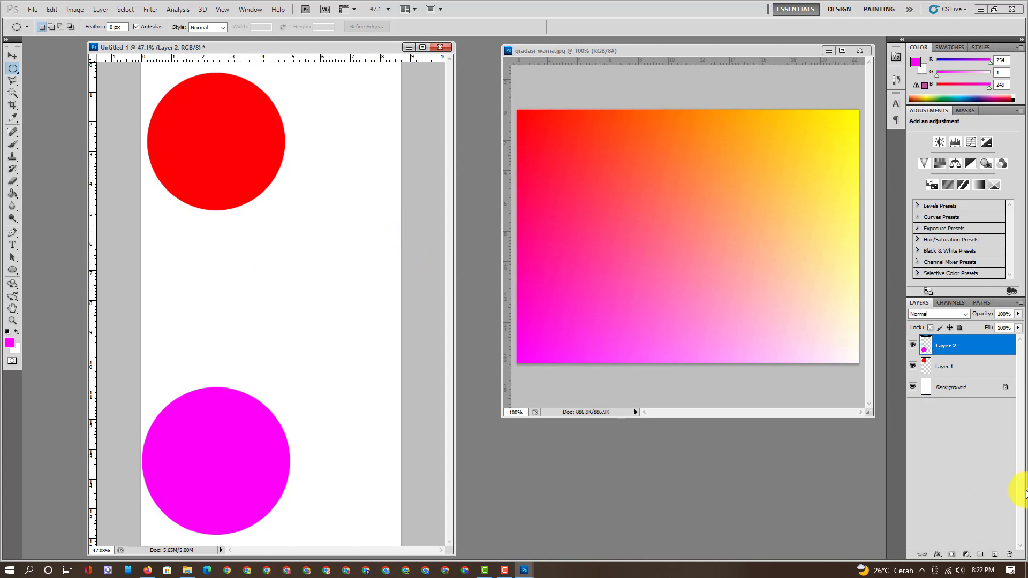
pyautogui.click(995, 560)
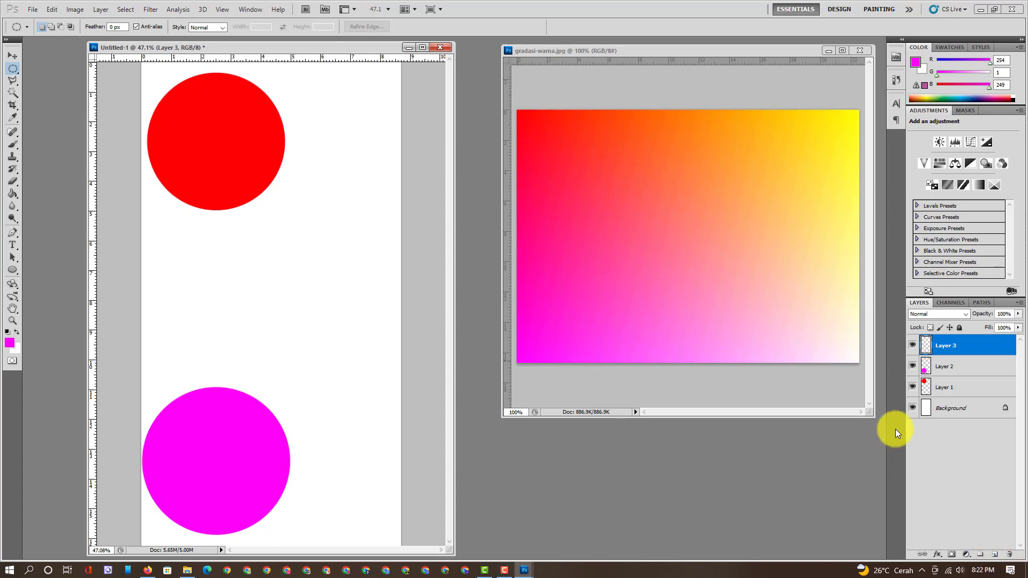
pyautogui.moveTo(241, 235)
pyautogui.mouseDown()
pyautogui.moveTo(382, 408)
pyautogui.moveTo(440, 425)
pyautogui.mouseUp()
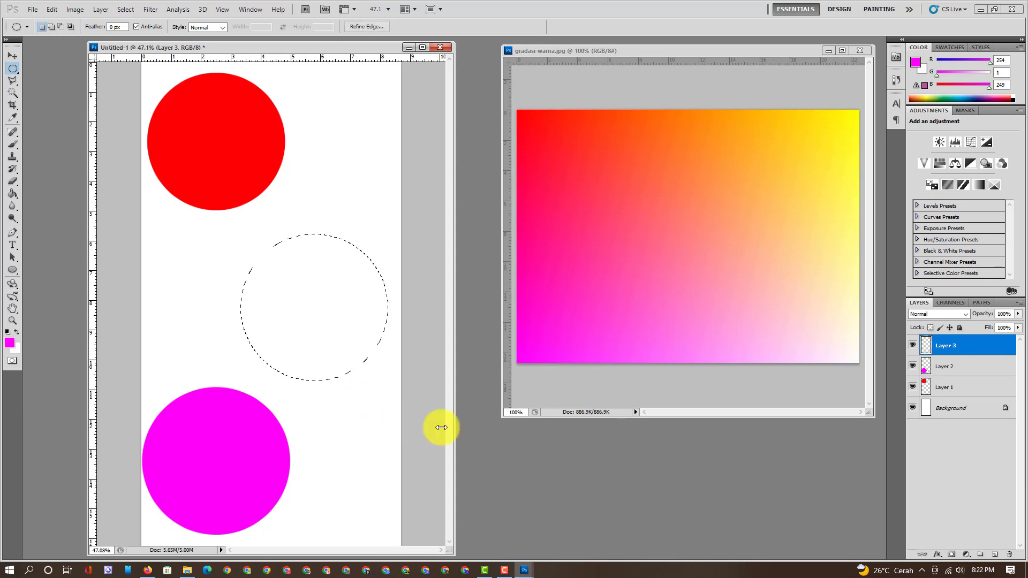
# Step: Set the foreground colour to a pale pink sampled near the gradient's bottom-right
pyautogui.click(9, 344)
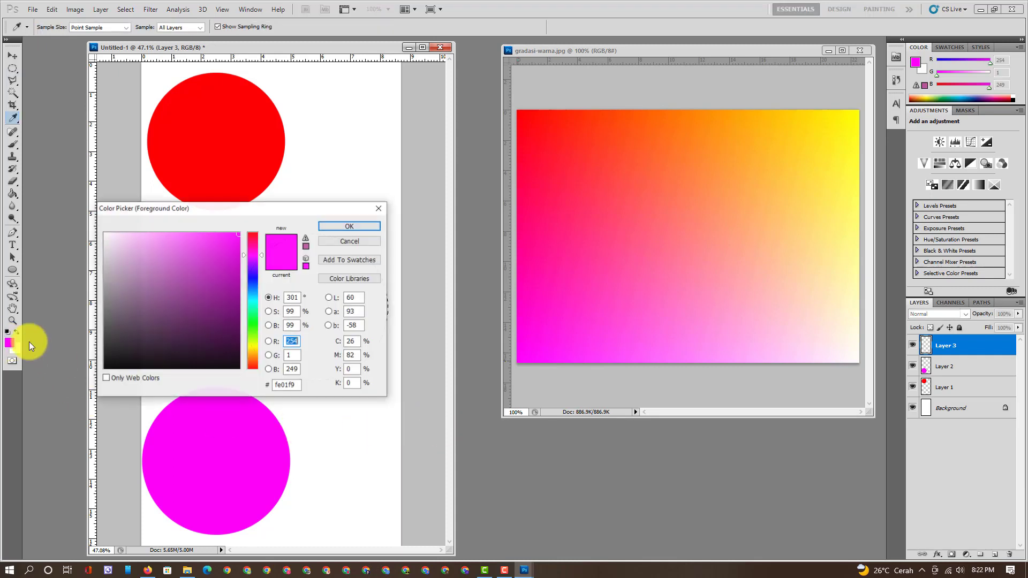
pyautogui.click(858, 361)
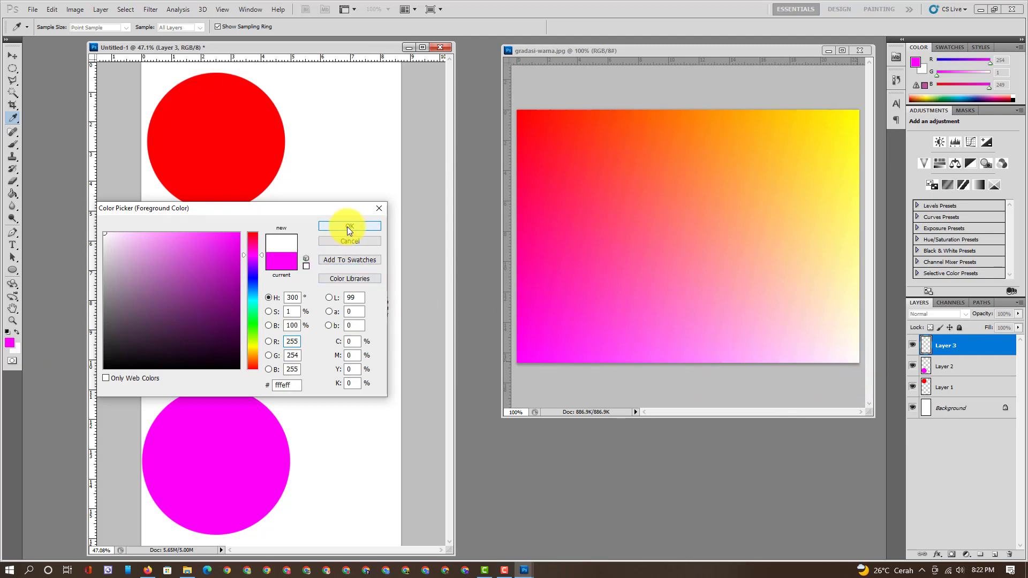
pyautogui.click(104, 243)
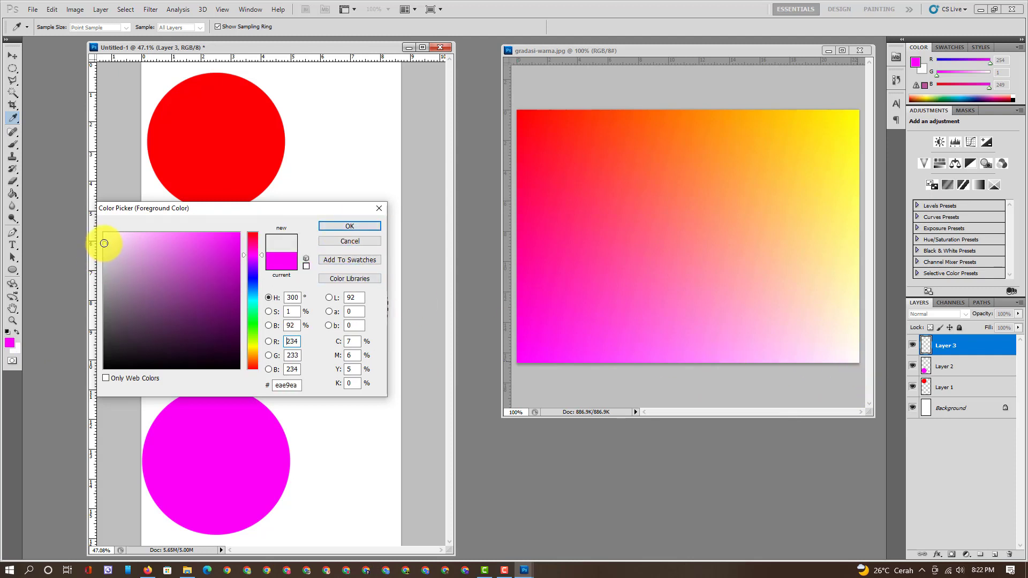
pyautogui.click(838, 338)
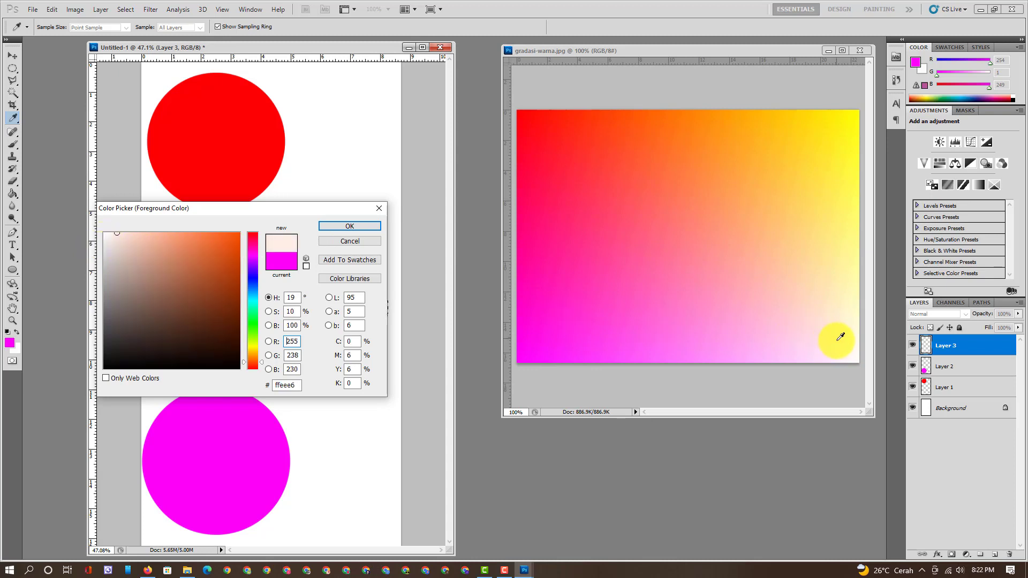
pyautogui.click(844, 346)
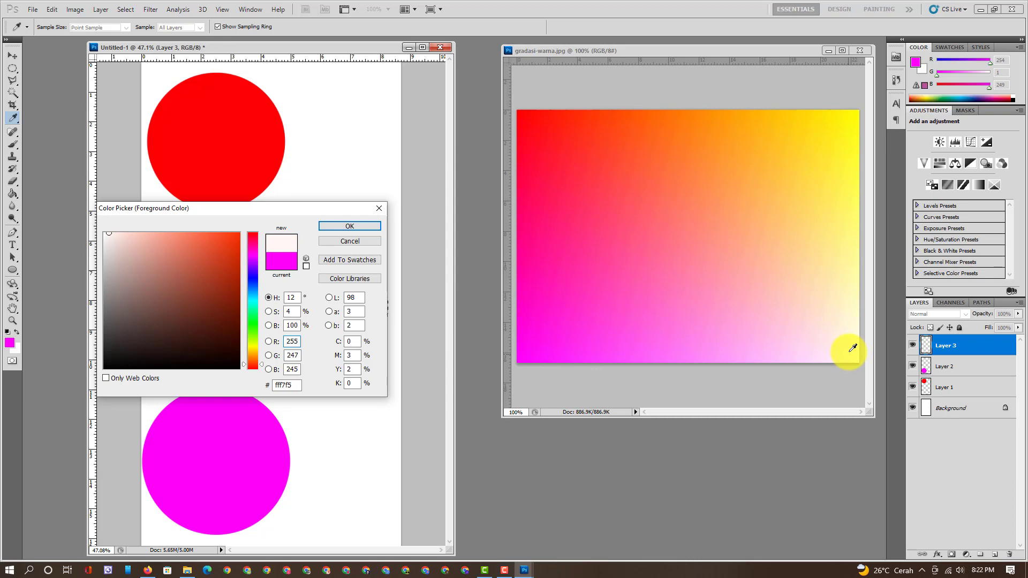
pyautogui.click(342, 227)
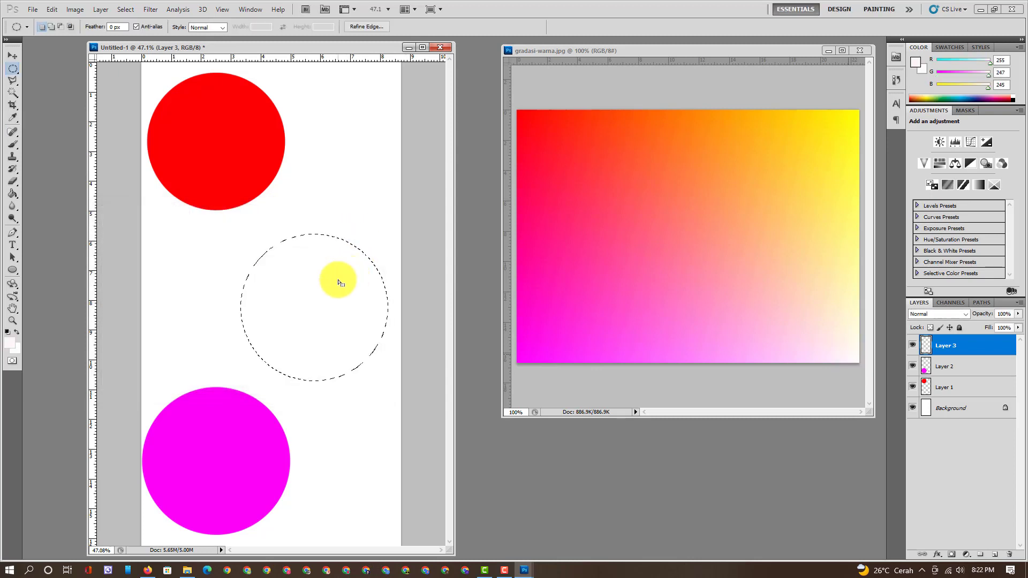
# Step: Fill the circle with pale pink, deselect, and move it beside the magenta circle
pyautogui.click(13, 194)
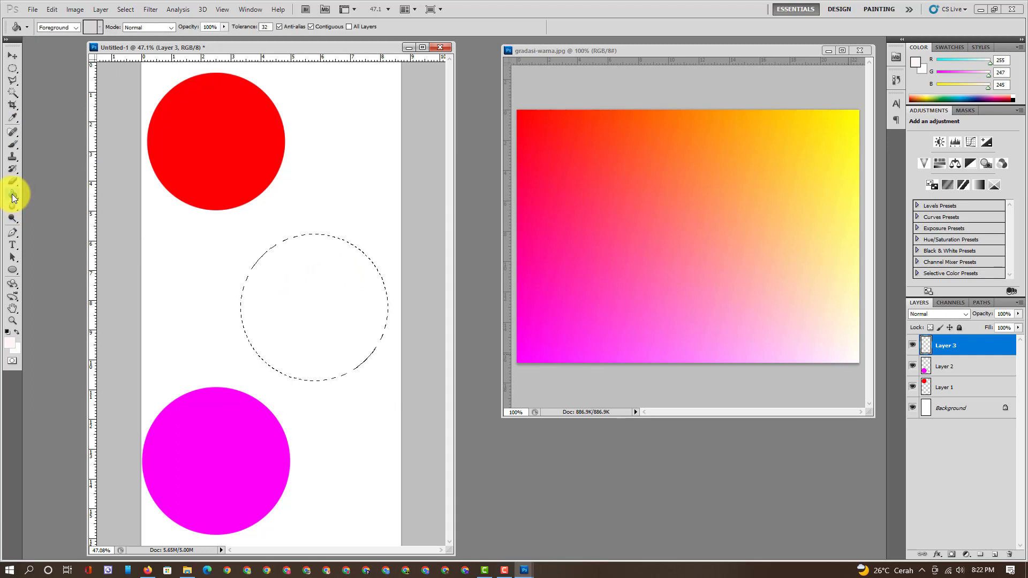
pyautogui.click(283, 304)
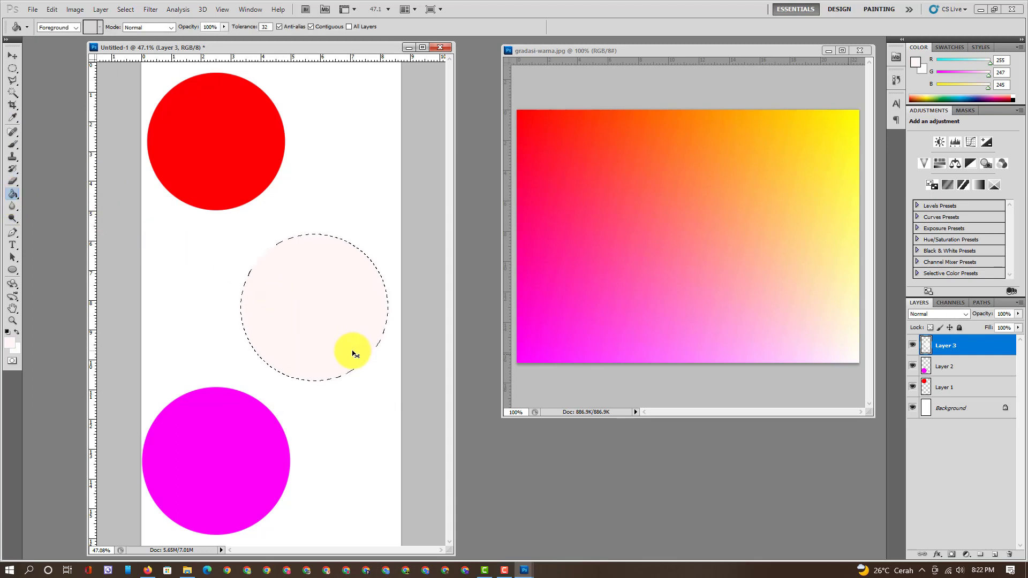
pyautogui.hotkey('ctrl', 'd')
pyautogui.click(13, 56)
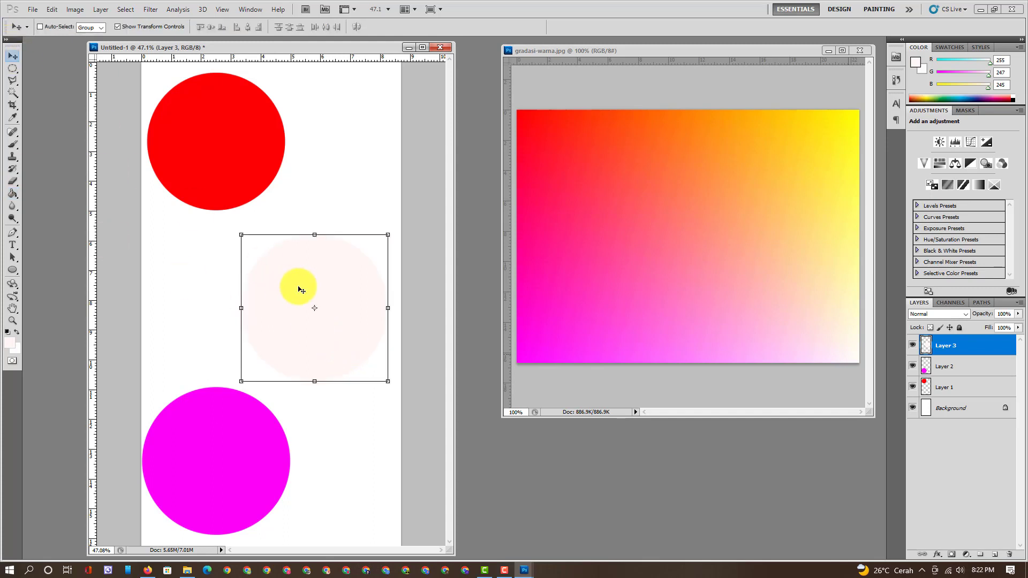
pyautogui.moveTo(294, 286)
pyautogui.mouseDown()
pyautogui.moveTo(374, 404)
pyautogui.moveTo(385, 466)
pyautogui.moveTo(354, 466)
pyautogui.mouseUp()
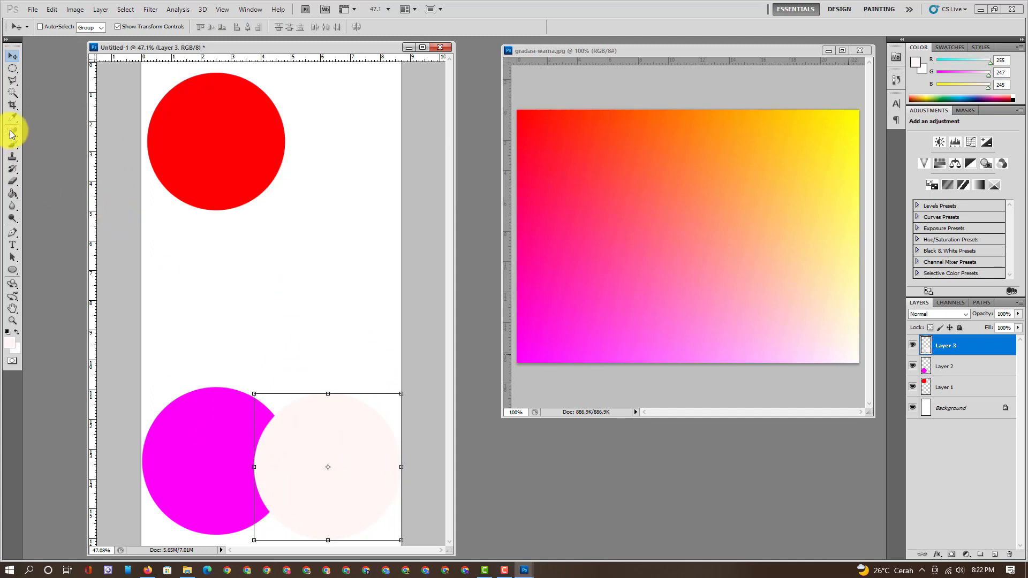
# Step: Add Layer 4 and draw a circular selection in the canvas middle
pyautogui.click(994, 555)
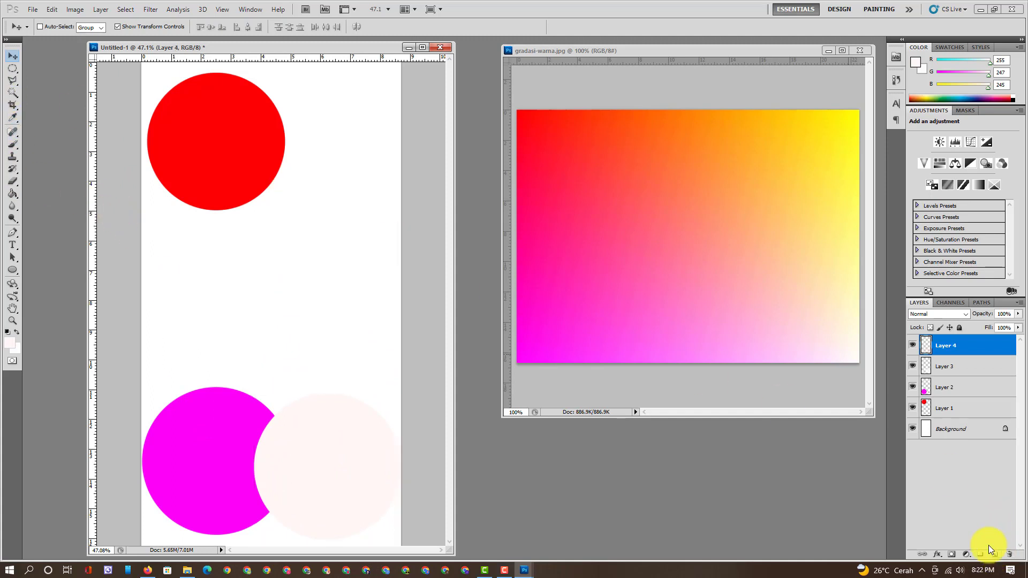
pyautogui.click(13, 69)
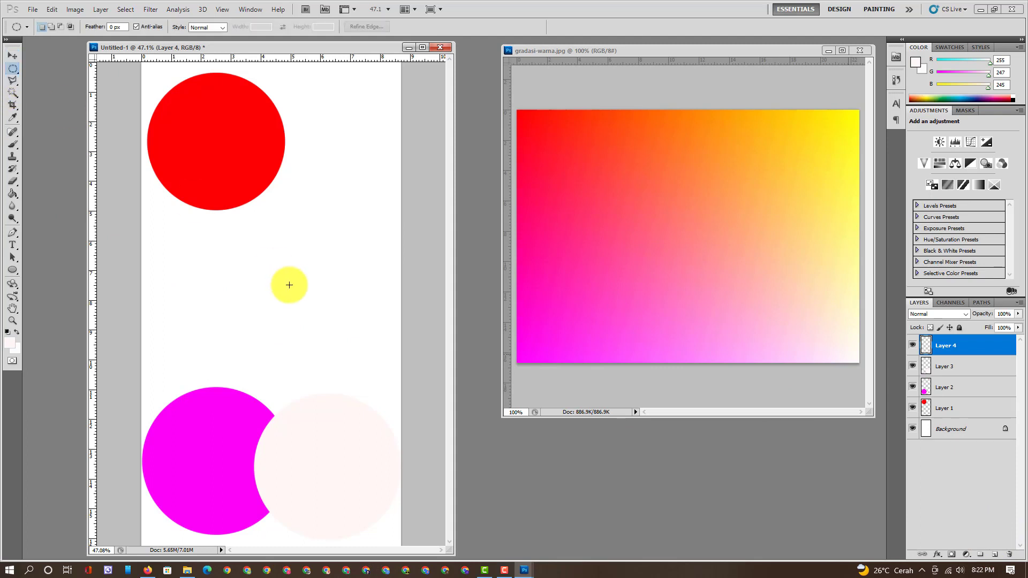
pyautogui.moveTo(206, 239)
pyautogui.mouseDown()
pyautogui.moveTo(381, 394)
pyautogui.moveTo(372, 384)
pyautogui.mouseUp()
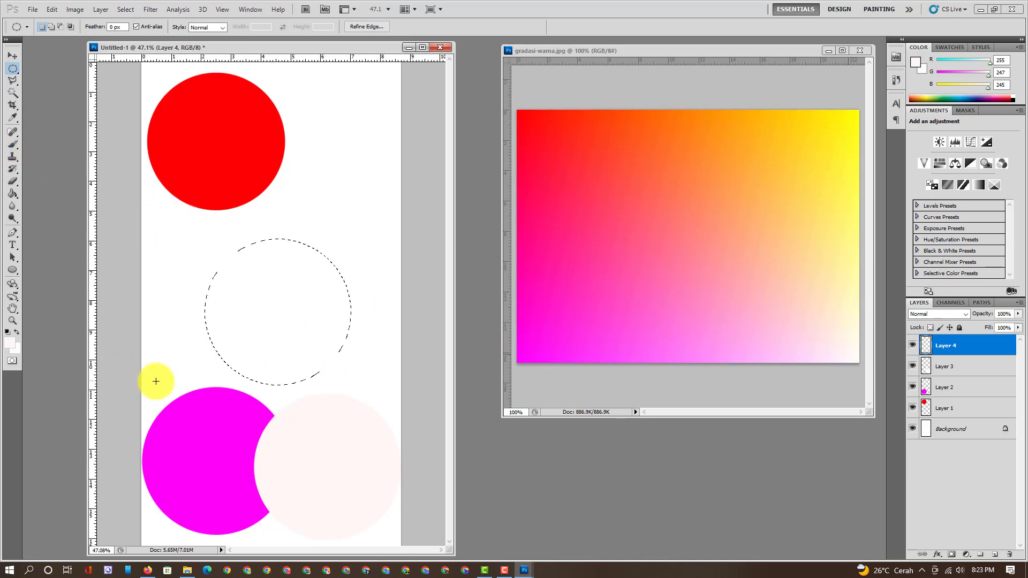
# Step: Fill the circle with yellow fefd02 sampled from the gradient's top-right corner, then deselect
pyautogui.click(8, 347)
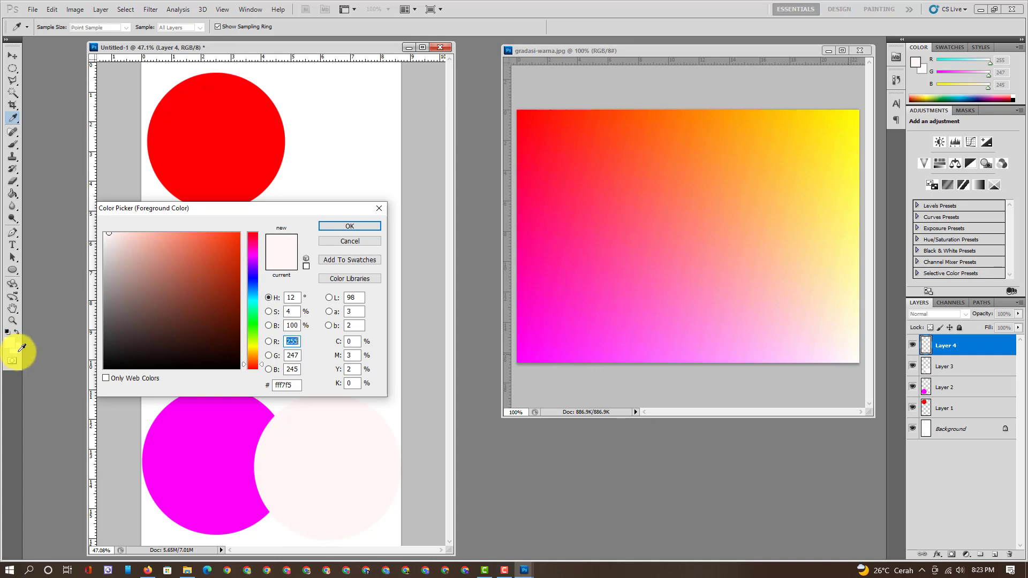
pyautogui.press('Return')
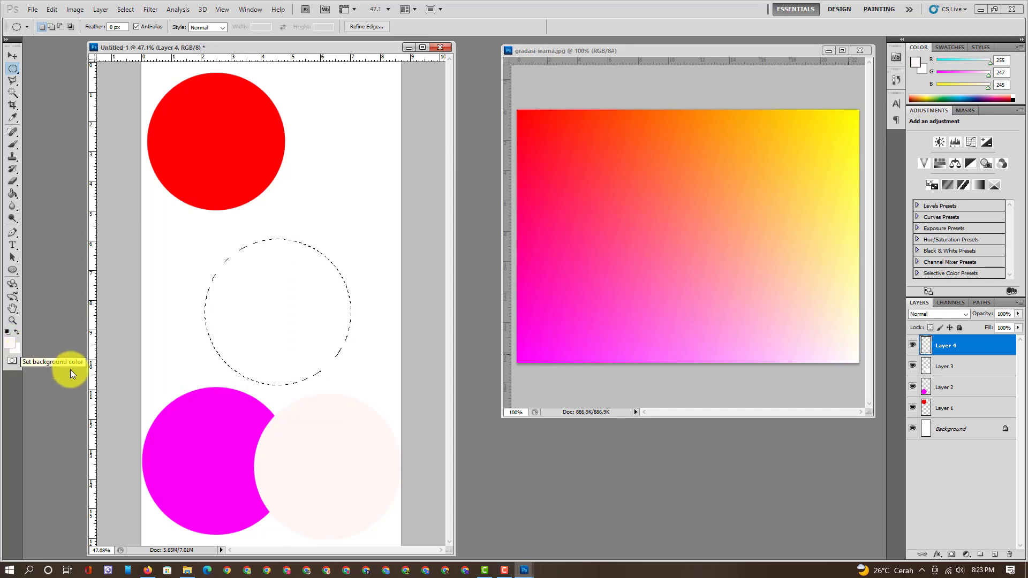
pyautogui.click(13, 342)
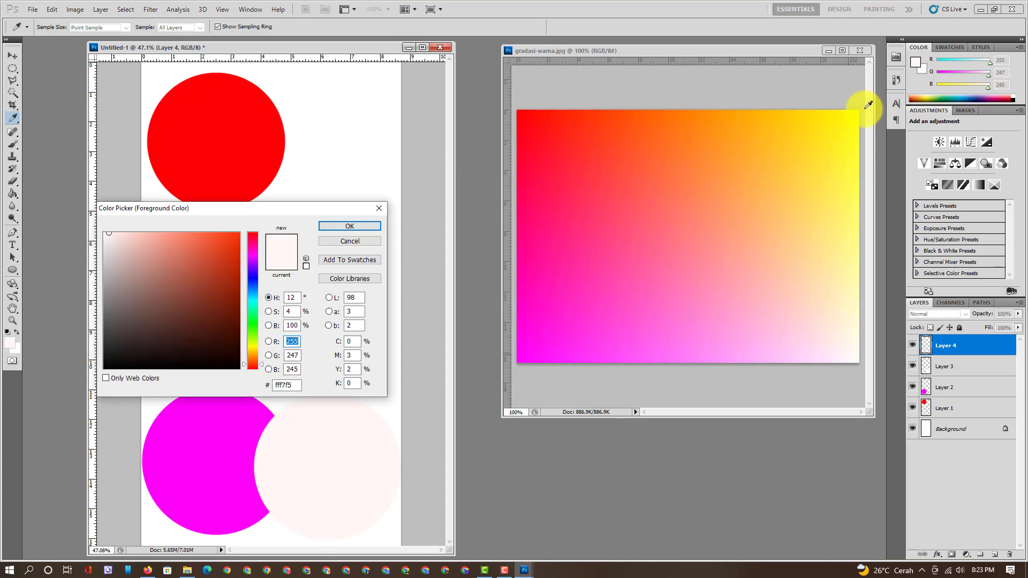
pyautogui.click(859, 110)
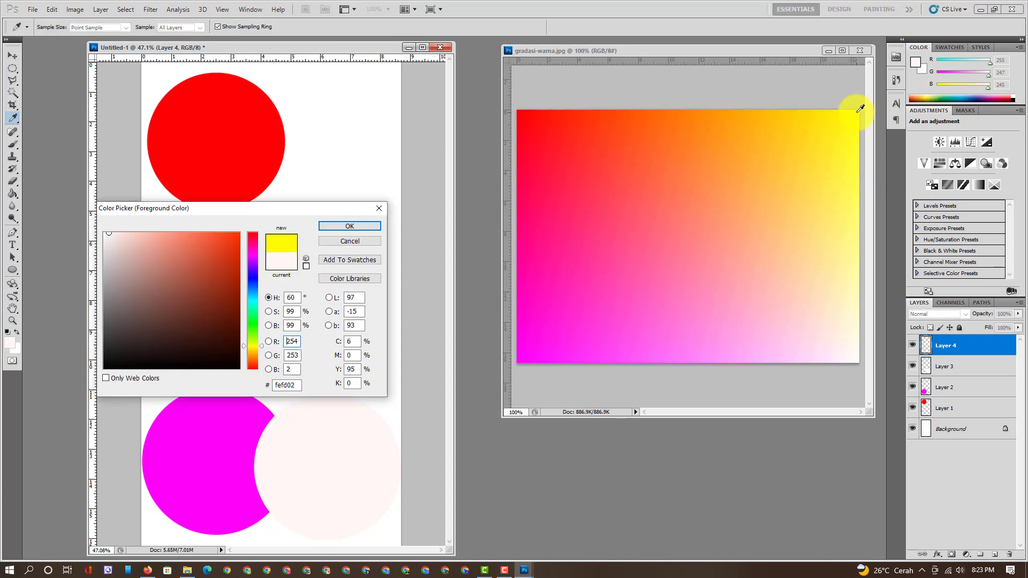
pyautogui.click(360, 227)
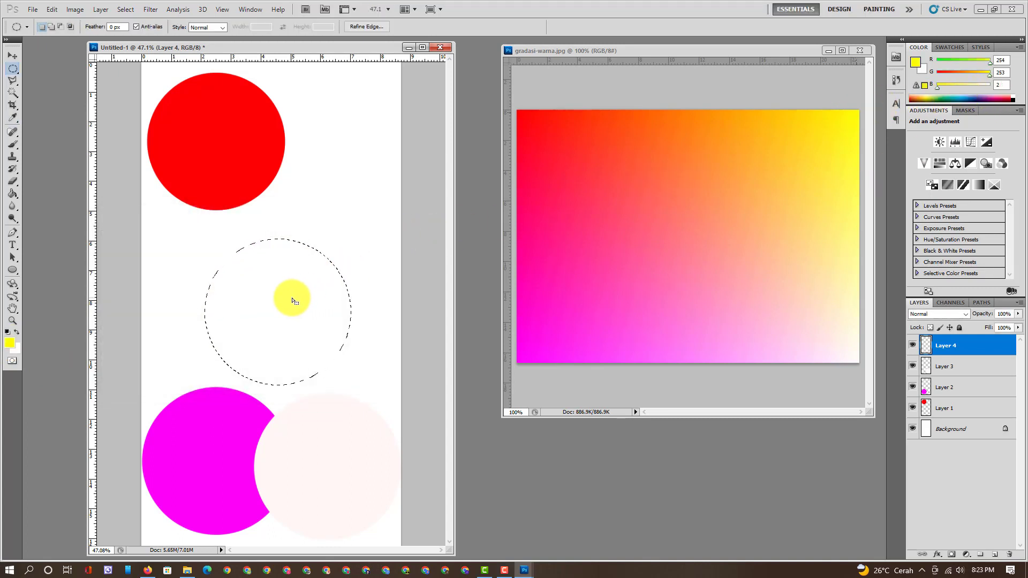
pyautogui.click(14, 193)
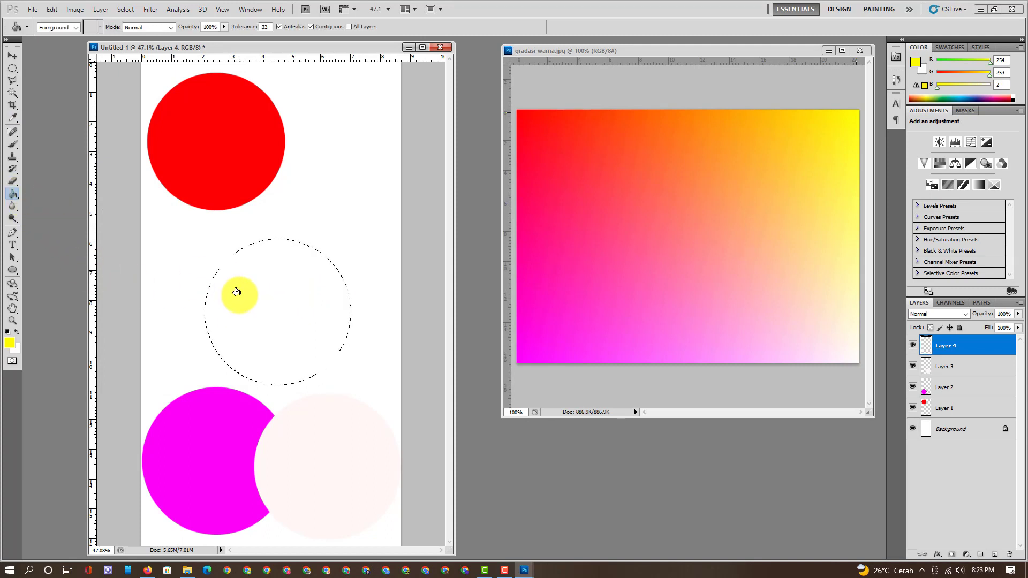
pyautogui.click(231, 291)
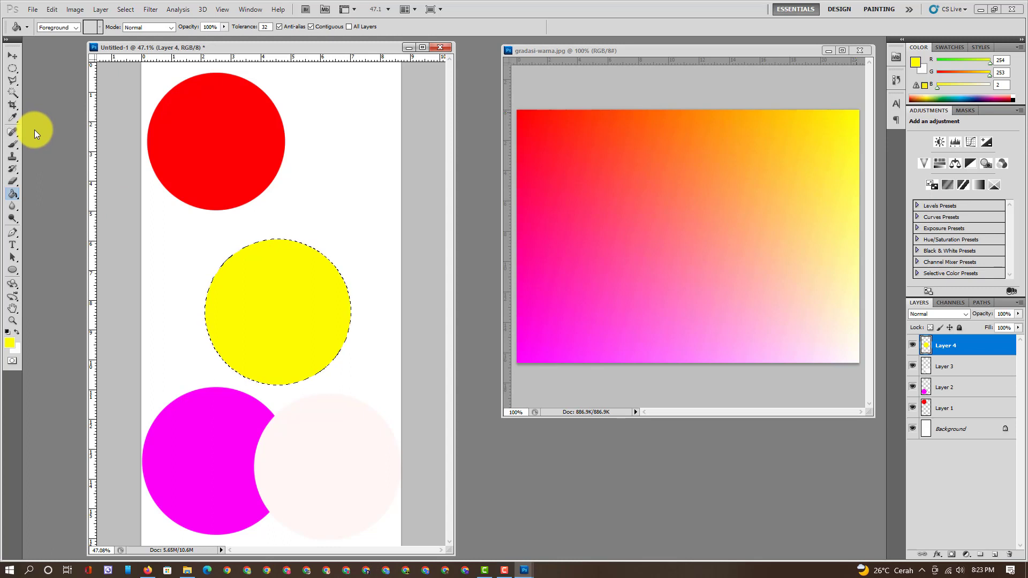
pyautogui.hotkey('ctrl', 'd')
# Step: Enlarge the red circle to about 186% and push it into the top-left corner
pyautogui.click(8, 59)
pyautogui.rightClick(204, 149)
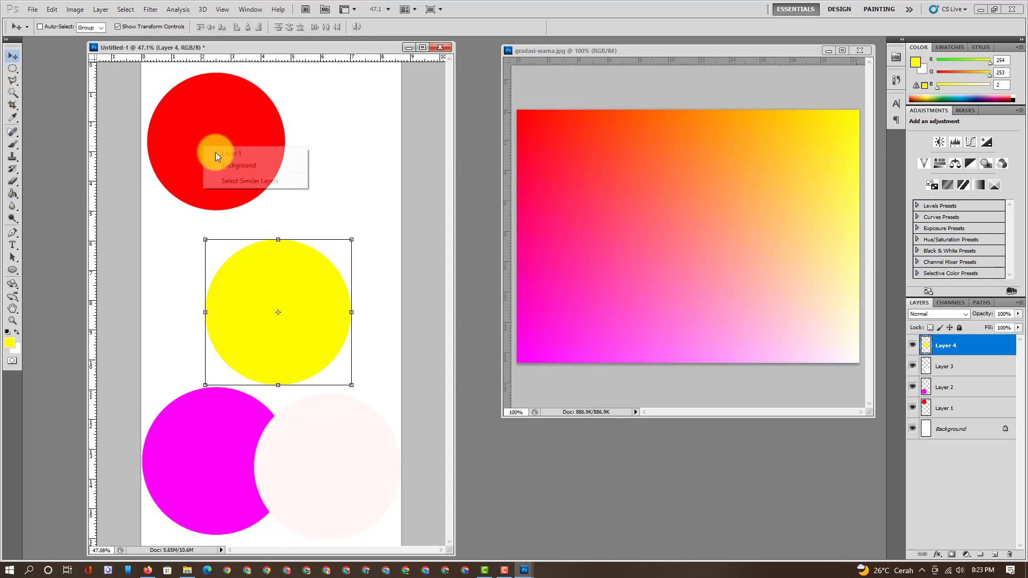
pyautogui.click(225, 155)
pyautogui.moveTo(239, 141); pyautogui.dragTo(212, 133)
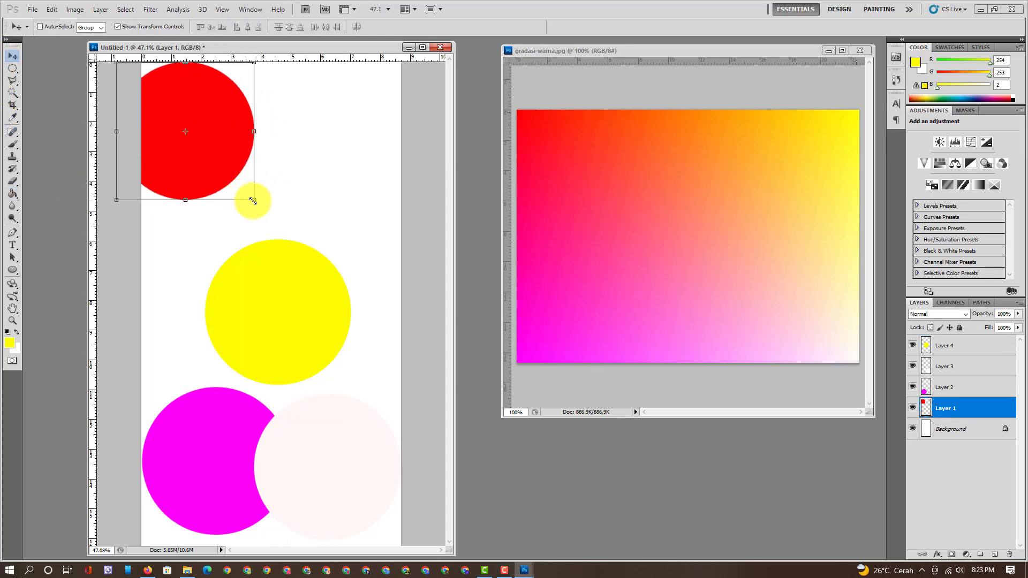
pyautogui.moveTo(254, 201); pyautogui.dragTo(370, 315)
pyautogui.moveTo(333, 218); pyautogui.dragTo(218, 136)
pyautogui.press('Return')
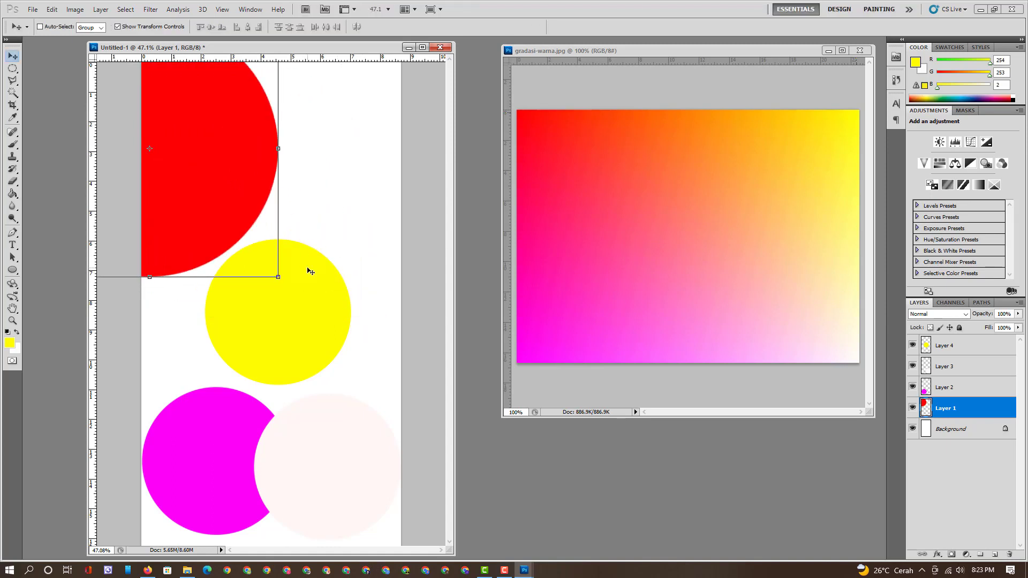
# Step: Enlarge the yellow circle to about 175% and move it to the top right
pyautogui.rightClick(309, 269)
pyautogui.click(324, 280)
pyautogui.moveTo(352, 385); pyautogui.dragTo(450, 495)
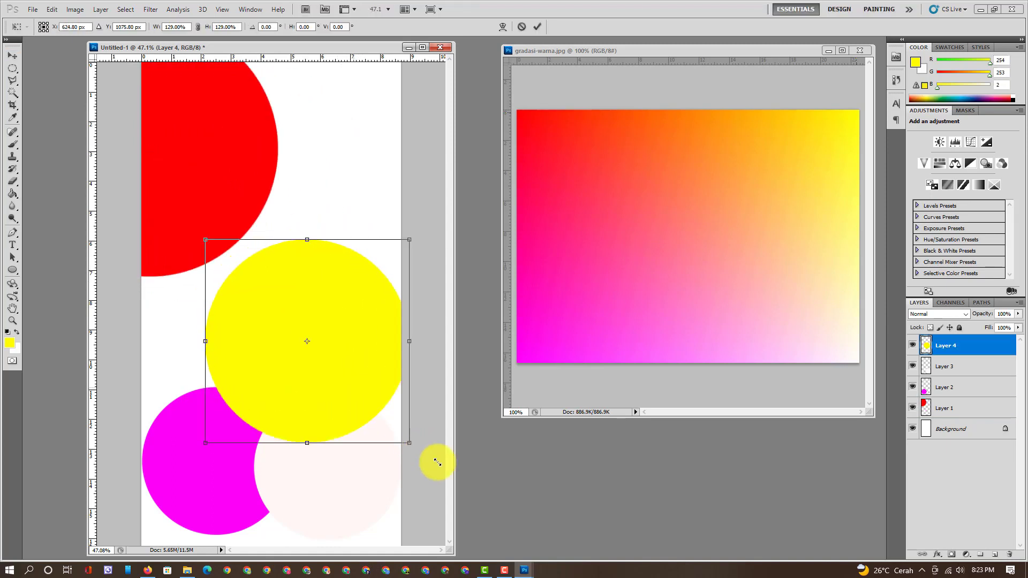
pyautogui.moveTo(377, 389)
pyautogui.mouseDown()
pyautogui.moveTo(395, 184)
pyautogui.moveTo(417, 193)
pyautogui.mouseUp()
pyautogui.rightClick(210, 413)
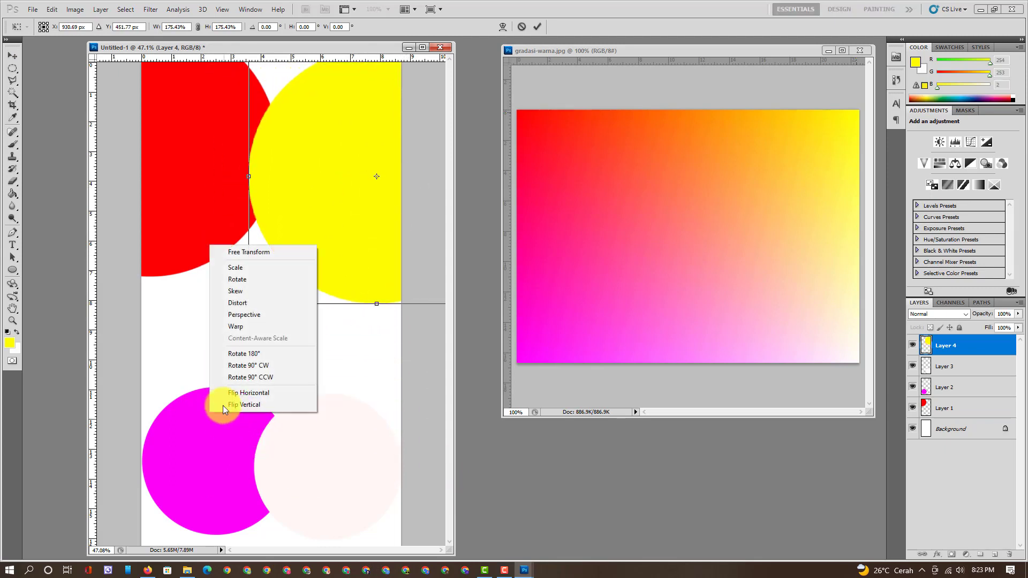
pyautogui.click(241, 268)
pyautogui.rightClick(328, 204)
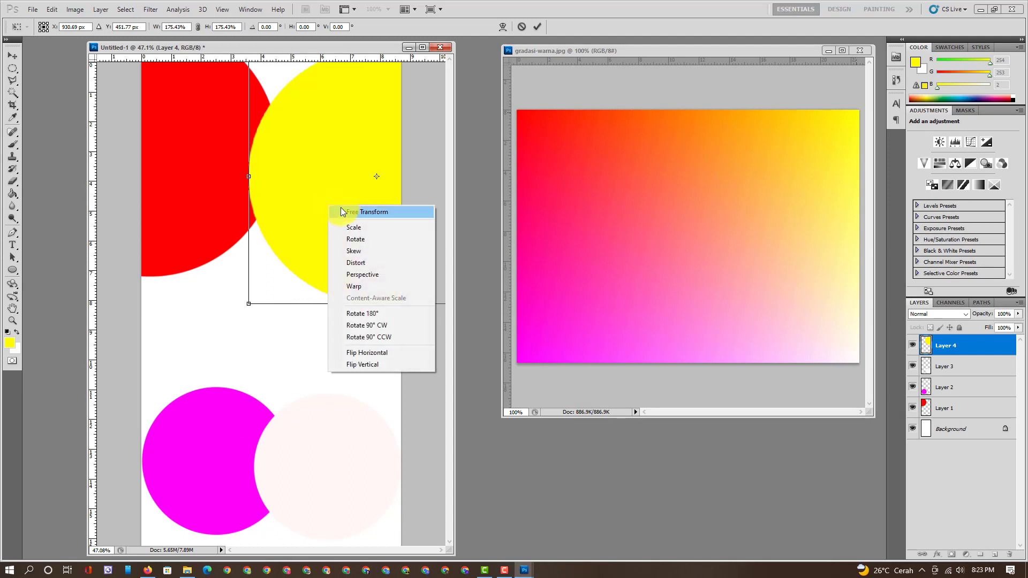
pyautogui.click(283, 152)
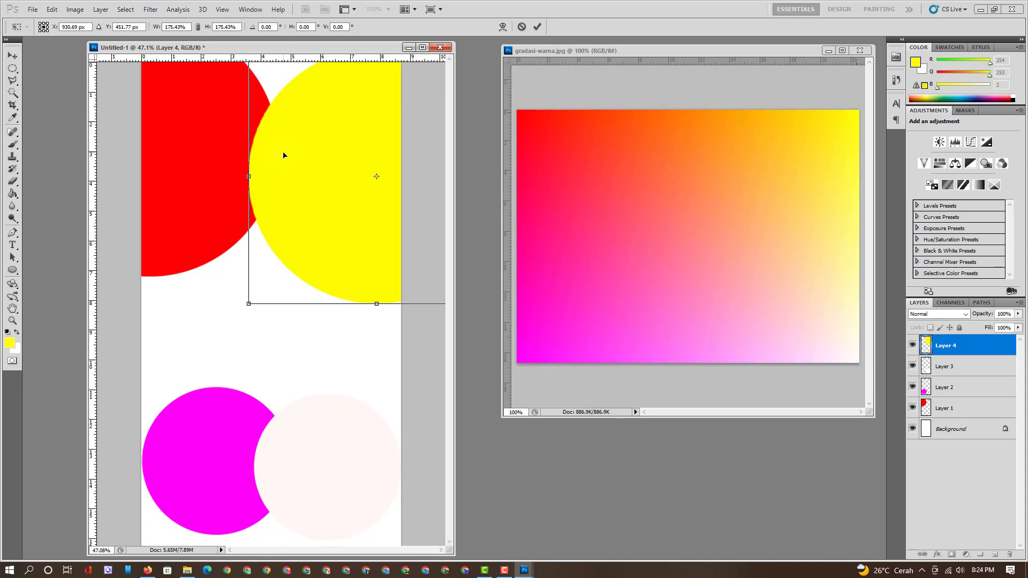
pyautogui.press('Return')
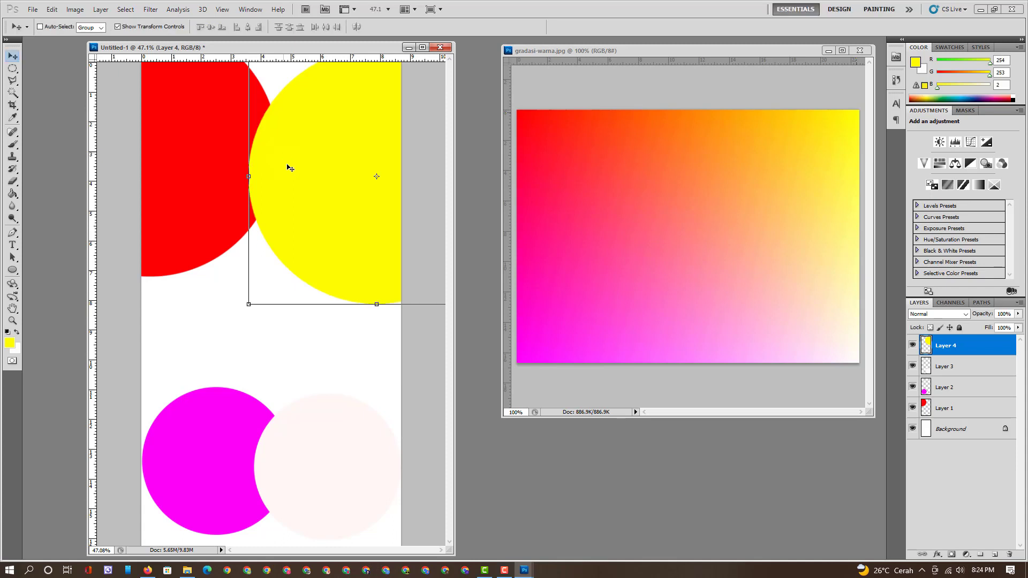
# Step: Enlarge the magenta circle to about 183% against the left edge
pyautogui.rightClick(216, 403)
pyautogui.click(235, 410)
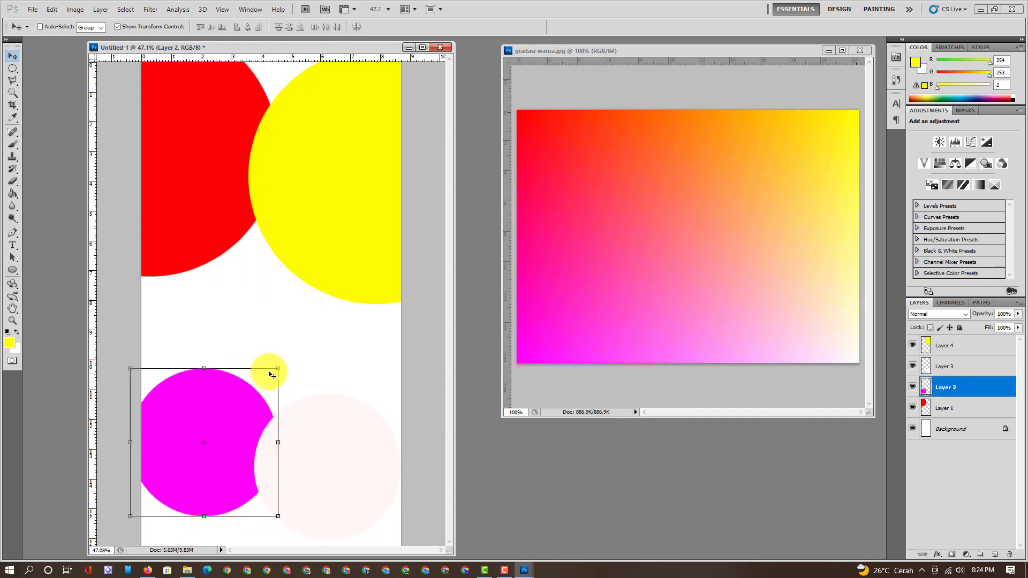
pyautogui.moveTo(278, 367); pyautogui.dragTo(373, 274)
pyautogui.moveTo(314, 336); pyautogui.dragTo(234, 355)
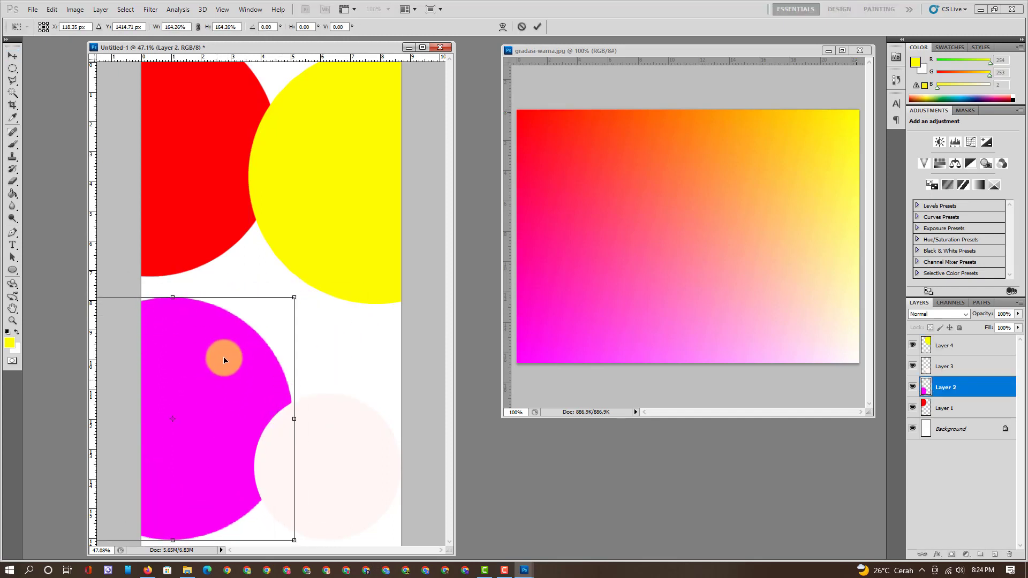
pyautogui.moveTo(295, 293); pyautogui.dragTo(306, 285)
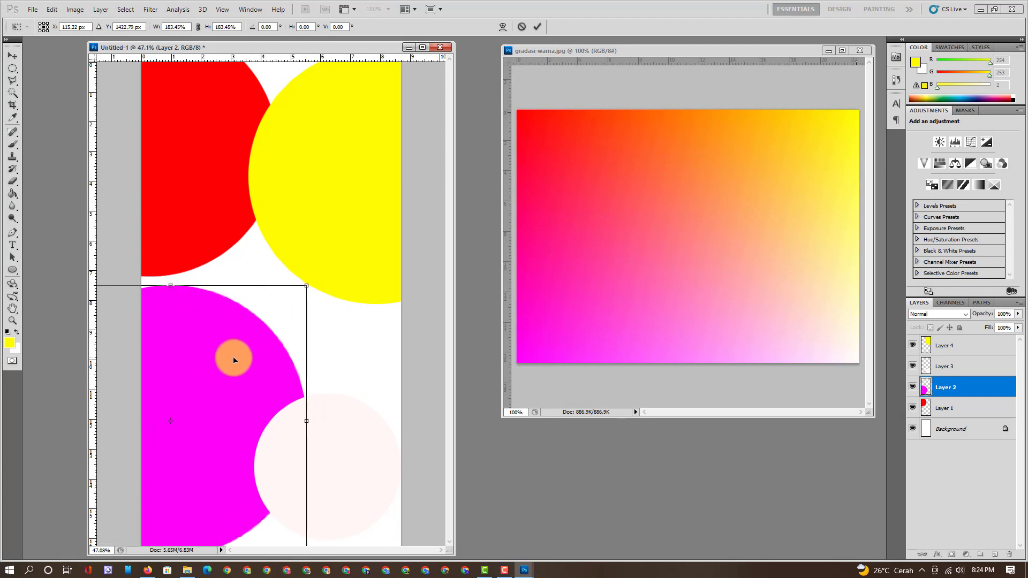
pyautogui.press('Return')
# Step: Enlarge the pale pink circle on Layer 3 to about 178%, shifting it left and down
pyautogui.rightClick(330, 457)
pyautogui.click(348, 466)
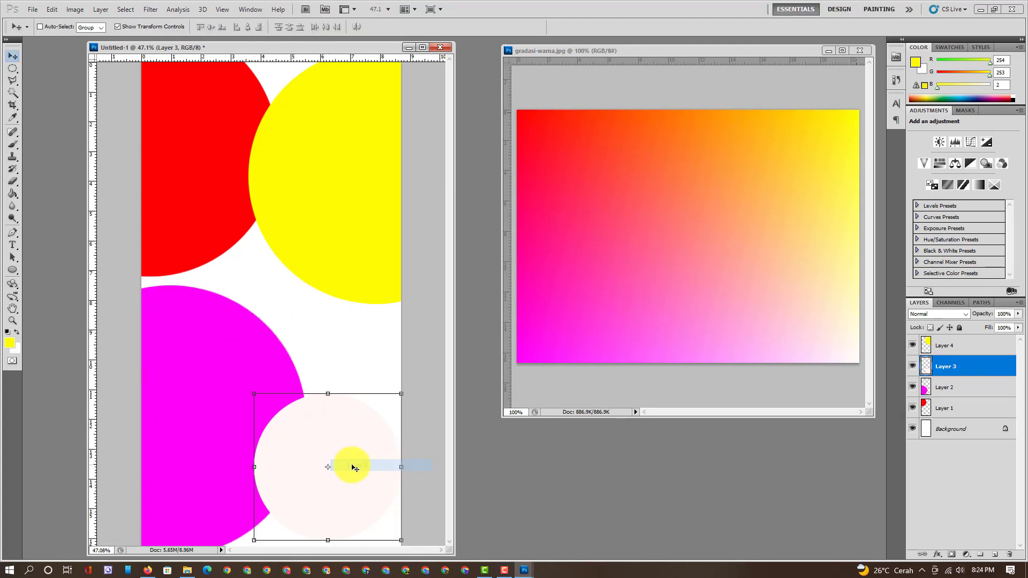
pyautogui.moveTo(266, 400); pyautogui.dragTo(270, 304)
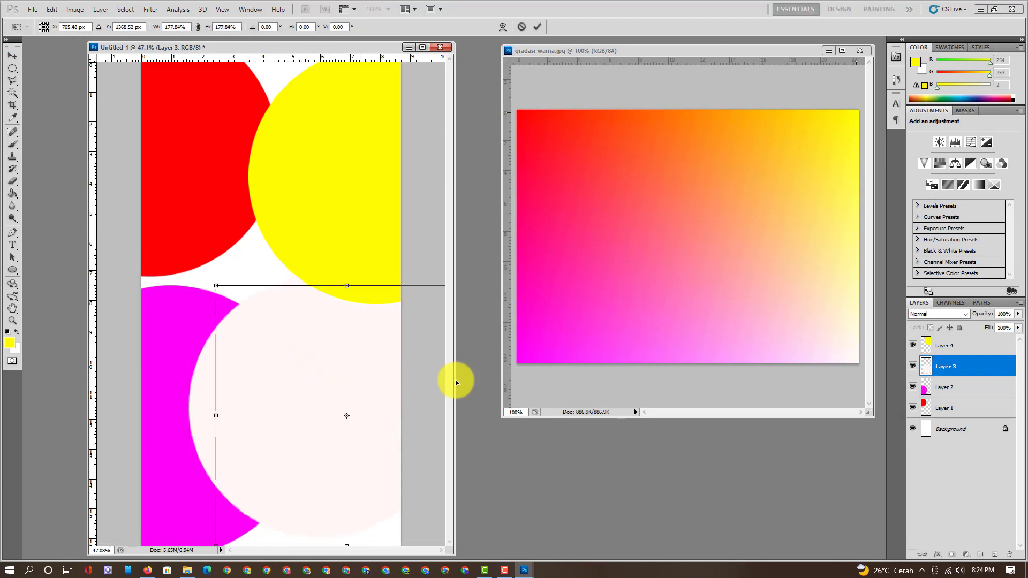
pyautogui.moveTo(486, 404); pyautogui.dragTo(465, 417)
pyautogui.rightClick(397, 223)
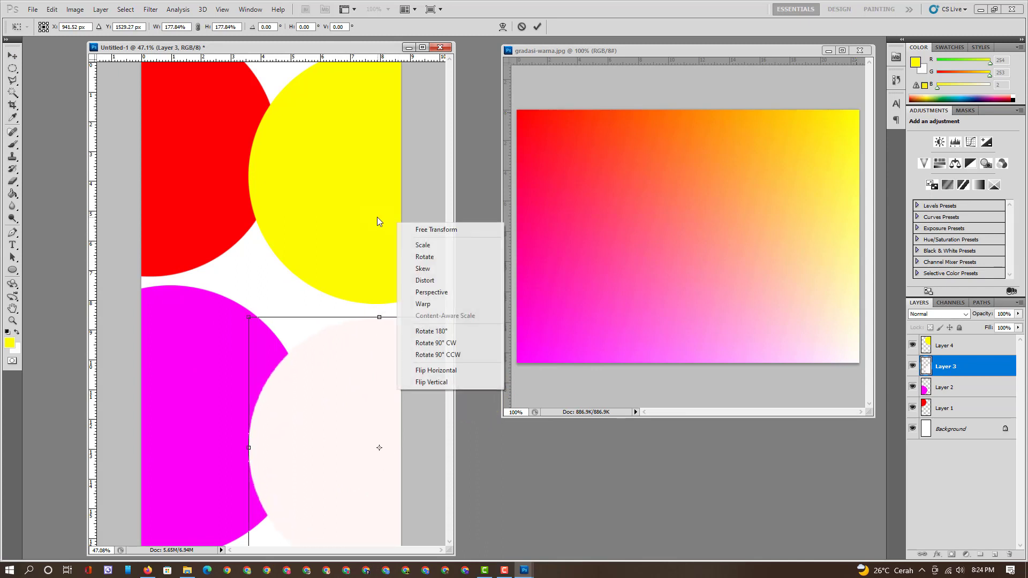
pyautogui.click(409, 272)
# Step: Apply the pale circle's 177.84% scaling at the 'Apply the transformation?' prompt
pyautogui.rightClick(320, 382)
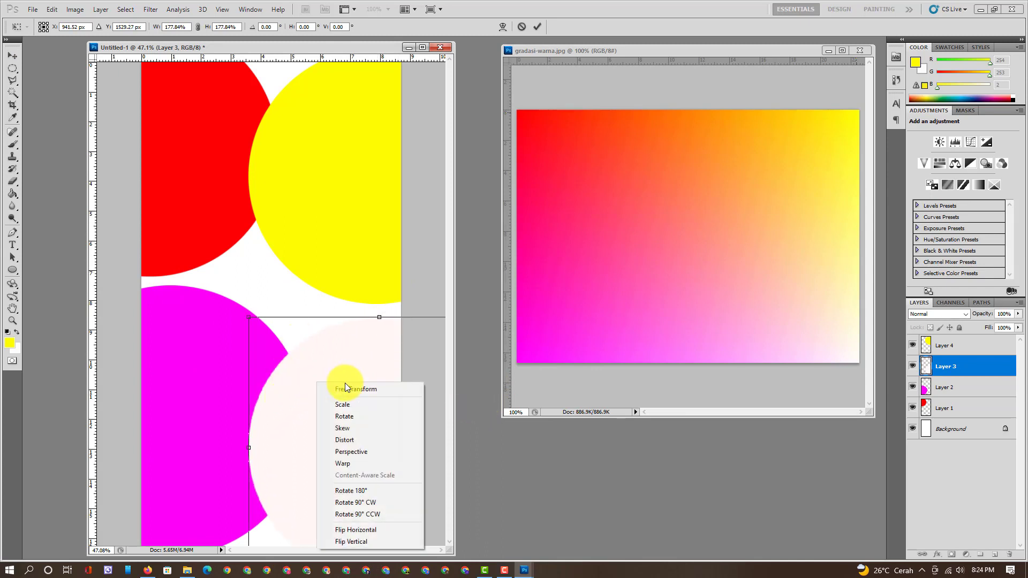
pyautogui.rightClick(325, 361)
pyautogui.click(323, 360)
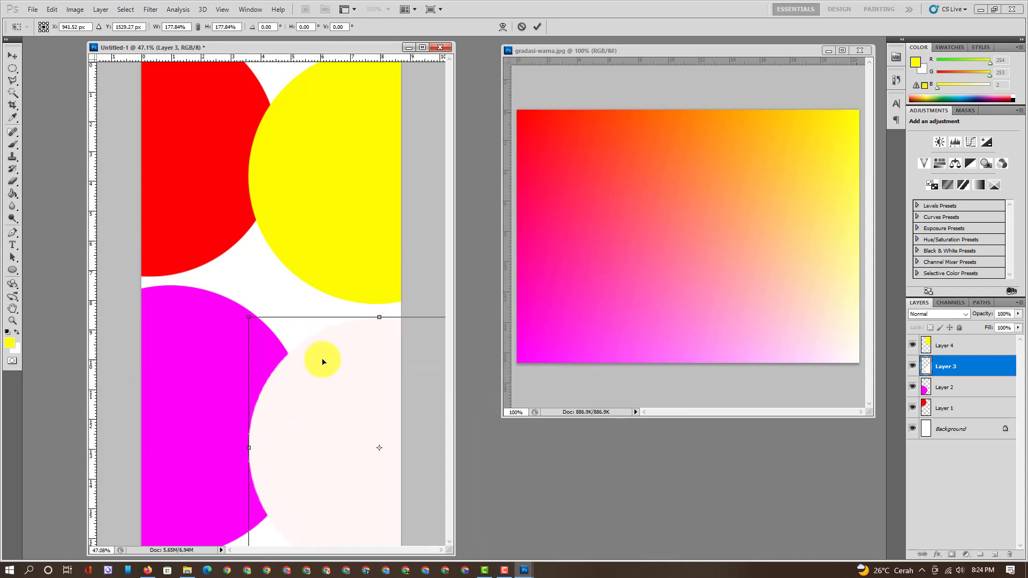
pyautogui.rightClick(325, 361)
pyautogui.click(10, 59)
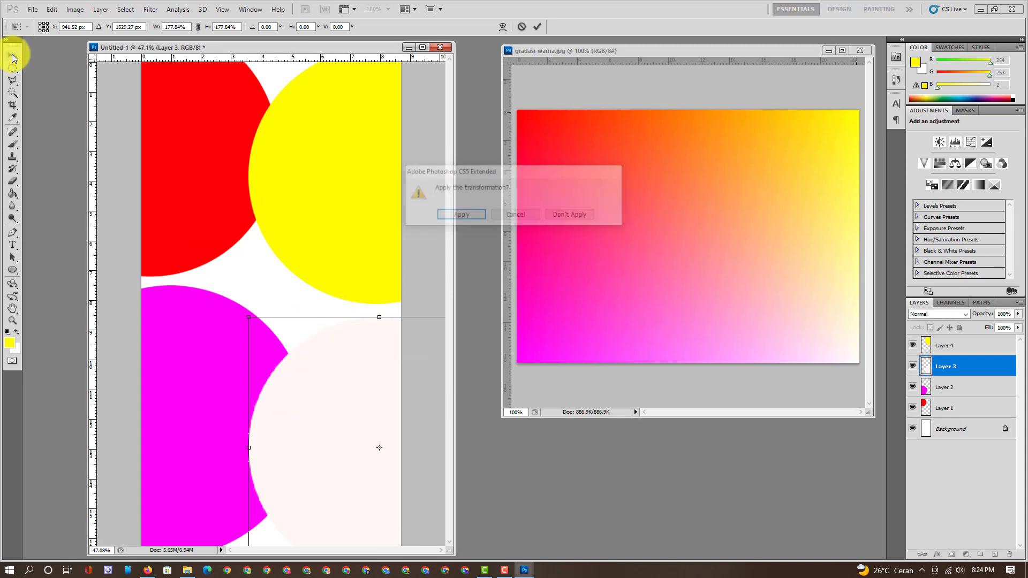
pyautogui.click(461, 216)
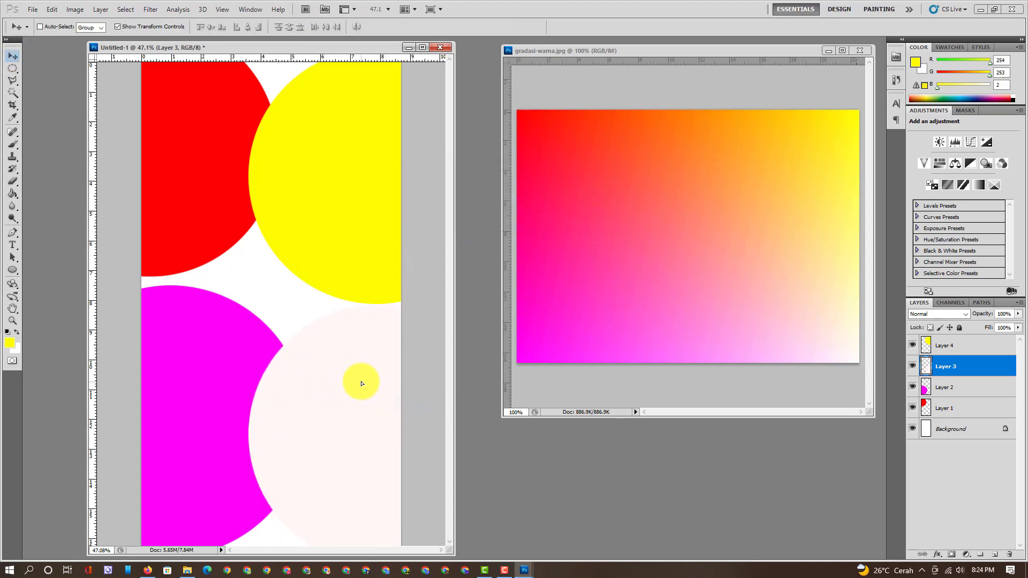
pyautogui.hotkey('ctrl', 't')
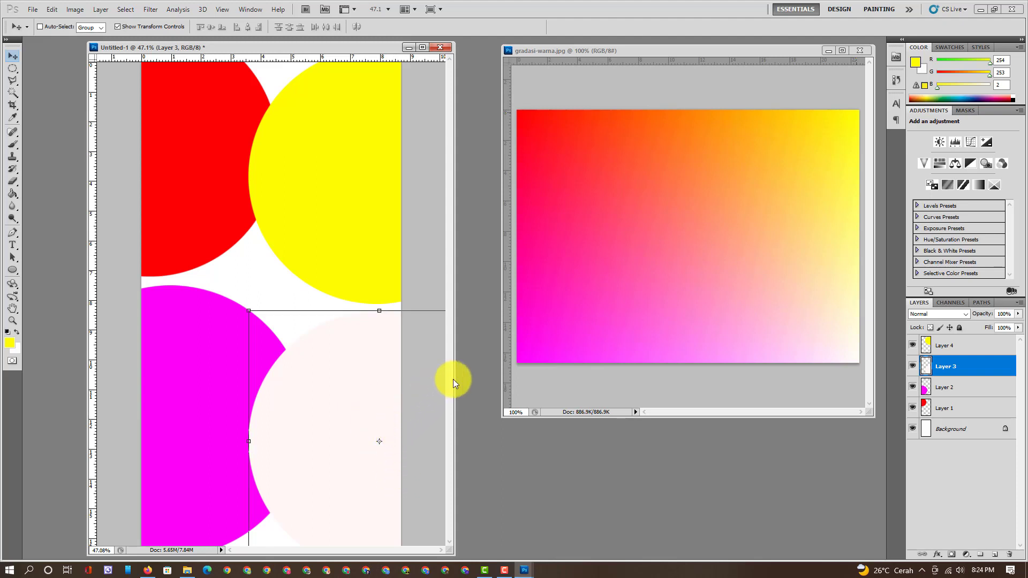
pyautogui.doubleClick(352, 345)
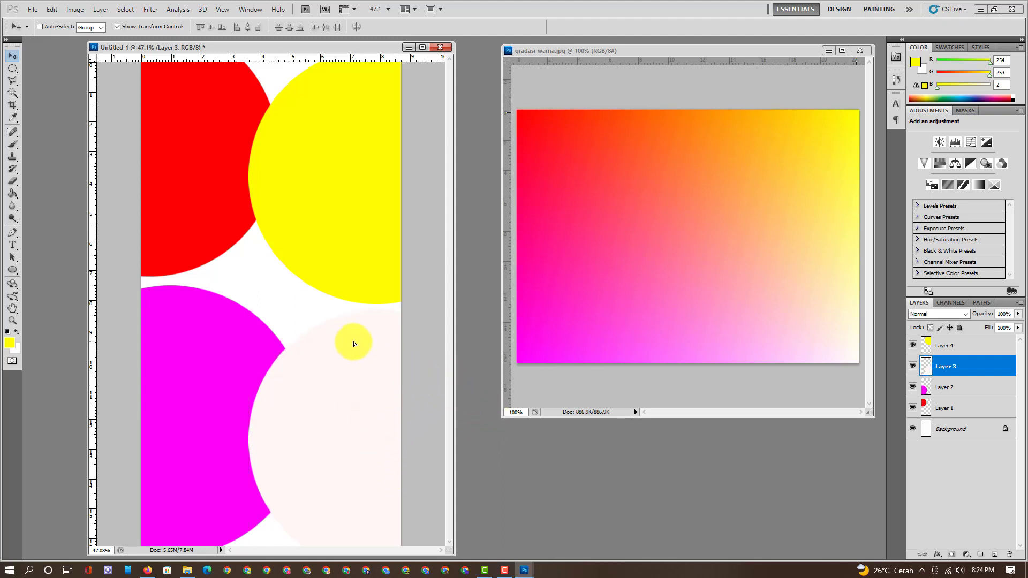
# Step: Apply a 250-pixel Gaussian Blur to the red circle on Layer 1
pyautogui.rightClick(176, 134)
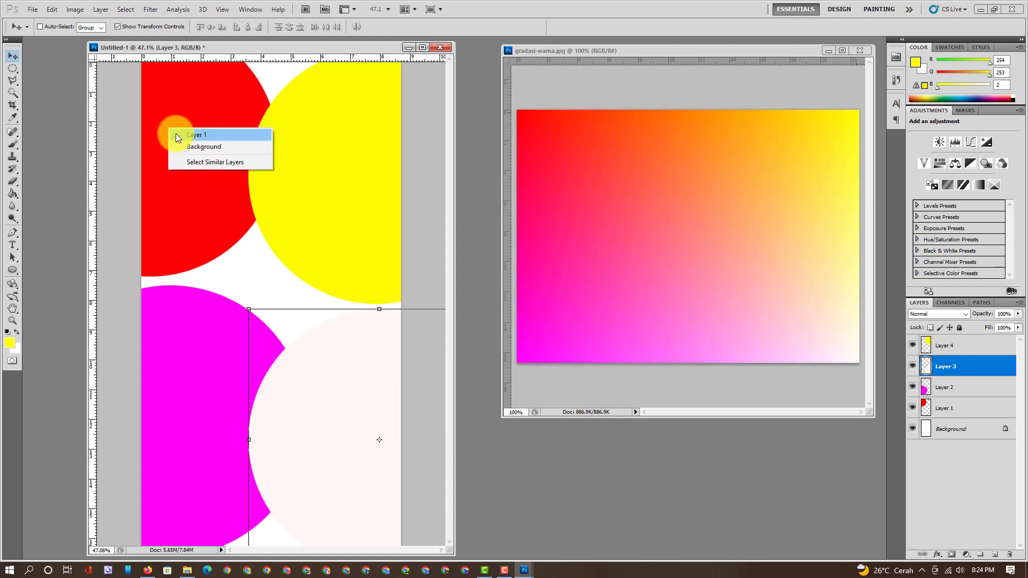
pyautogui.click(176, 134)
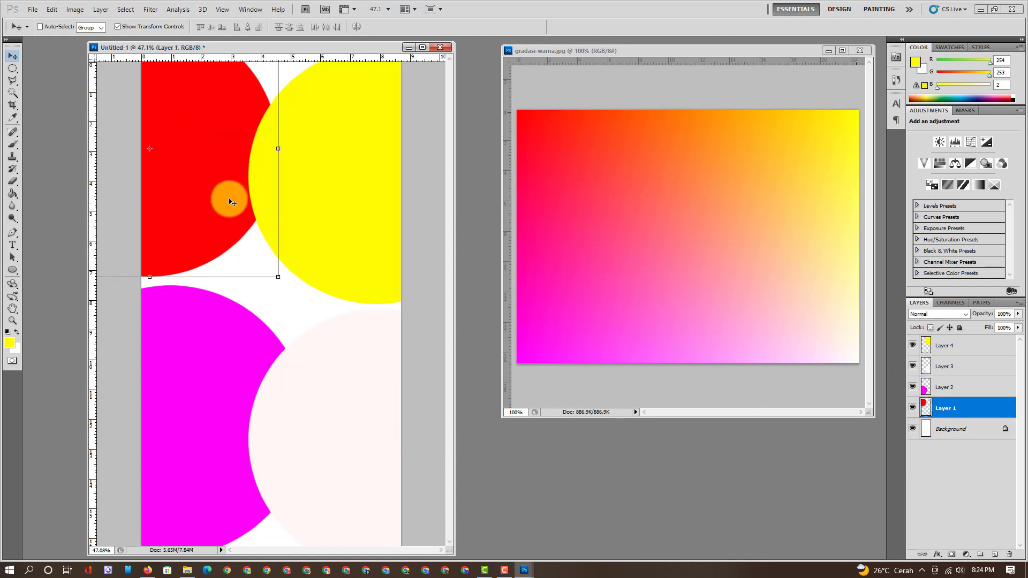
pyautogui.click(146, 10)
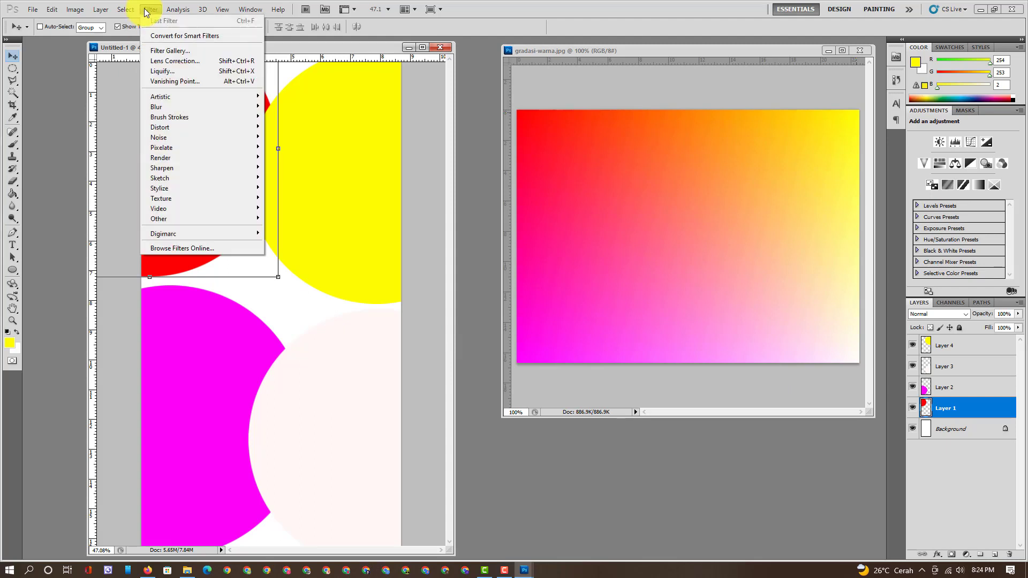
pyautogui.moveTo(160, 107)
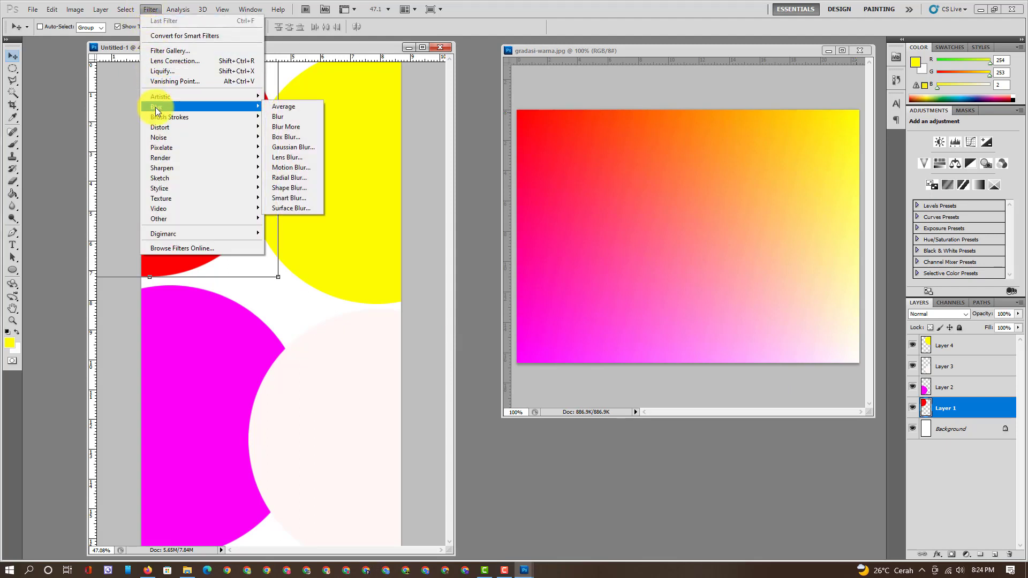
pyautogui.click(293, 147)
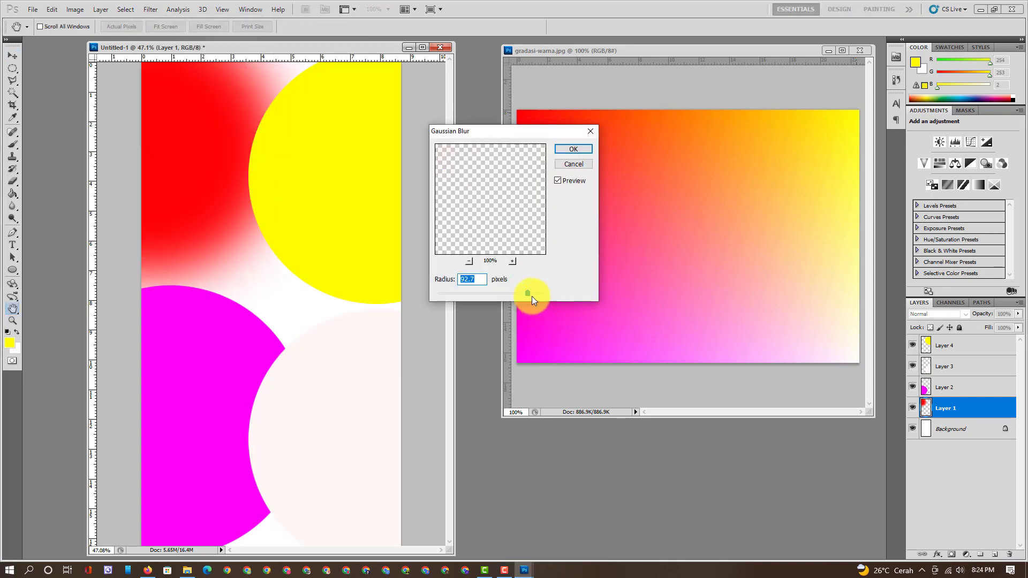
pyautogui.moveTo(525, 293)
pyautogui.mouseDown()
pyautogui.moveTo(553, 297)
pyautogui.moveTo(509, 294)
pyautogui.moveTo(538, 293)
pyautogui.mouseUp()
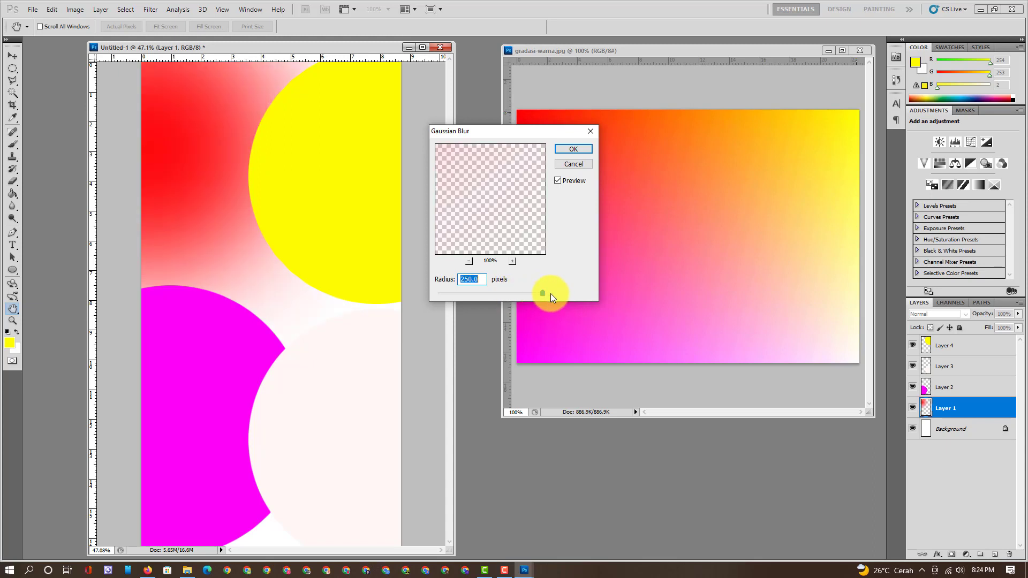
pyautogui.click(577, 148)
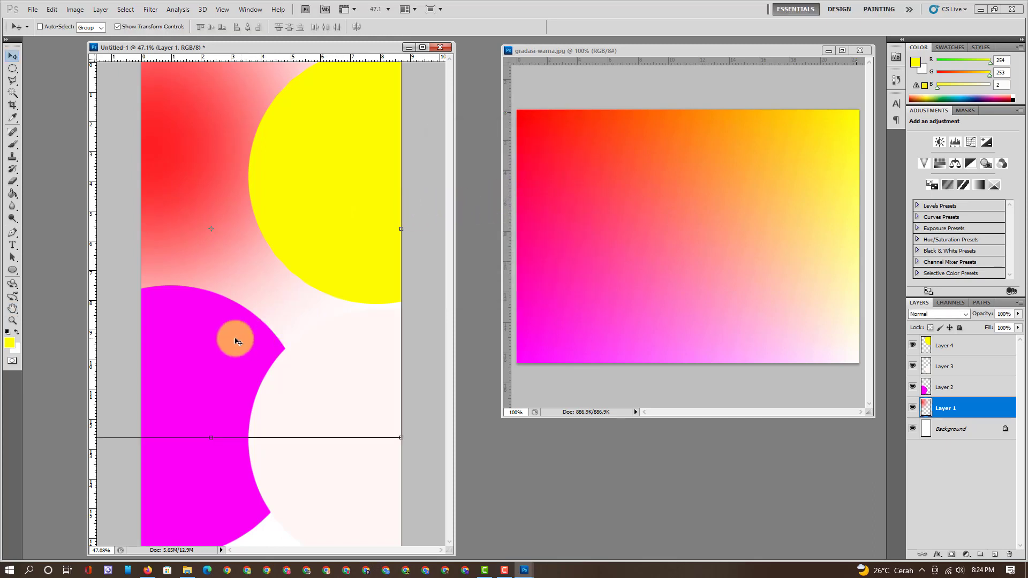
# Step: Select the magenta circle's Layer 2 and apply Gaussian Blur to it
pyautogui.rightClick(202, 330)
pyautogui.click(205, 339)
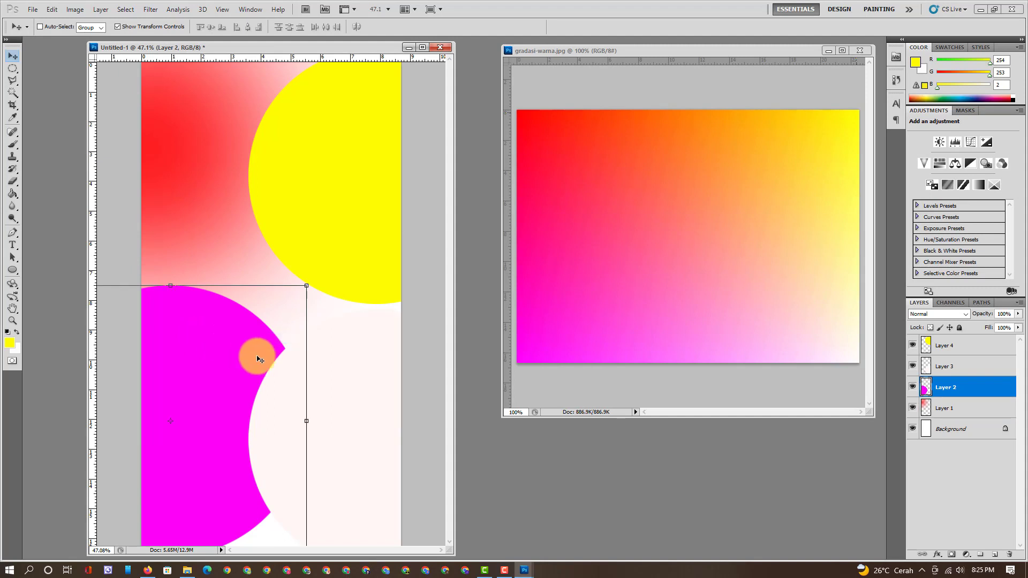
pyautogui.click(152, 9)
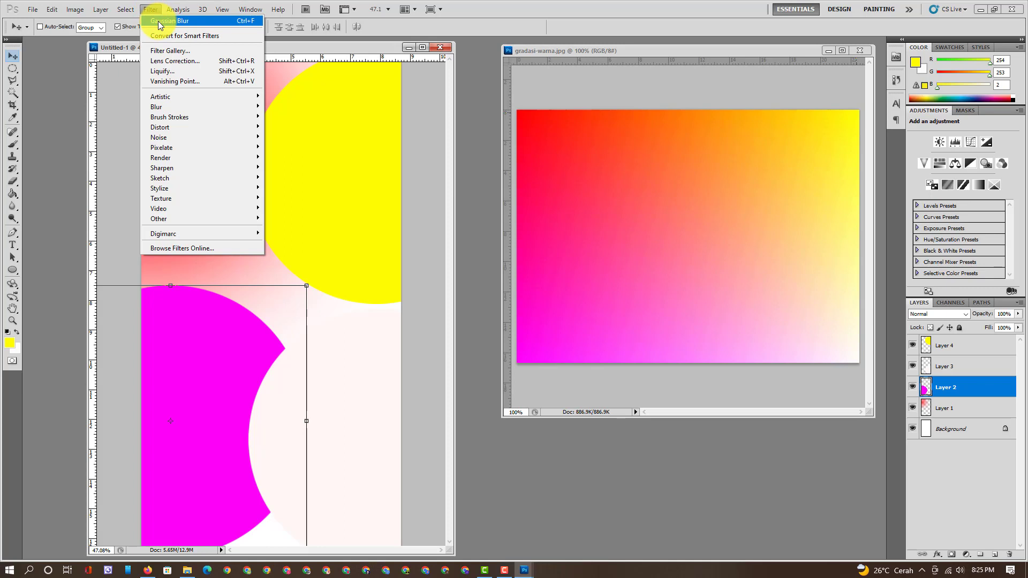
pyautogui.moveTo(170, 117)
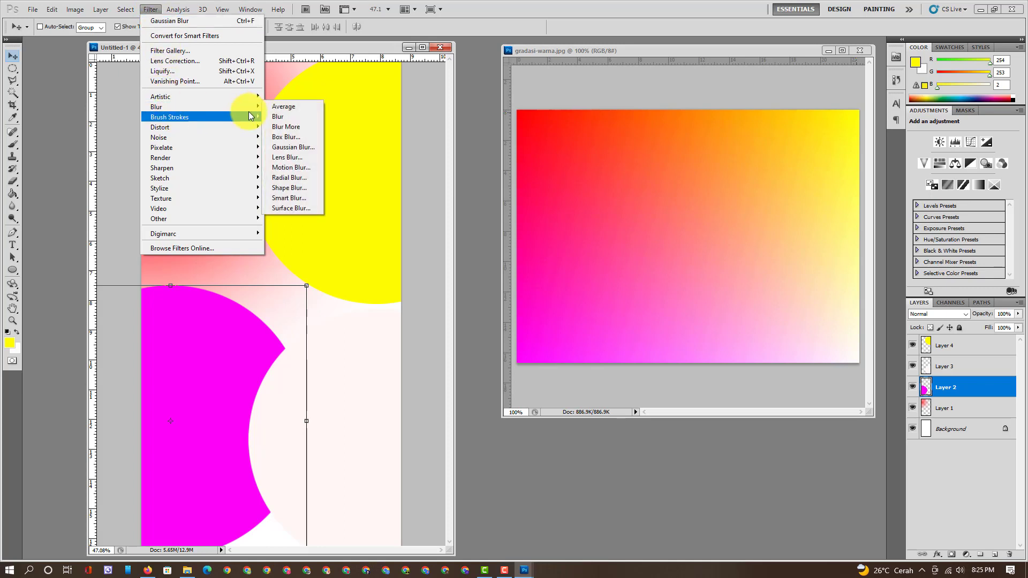
pyautogui.click(150, 9)
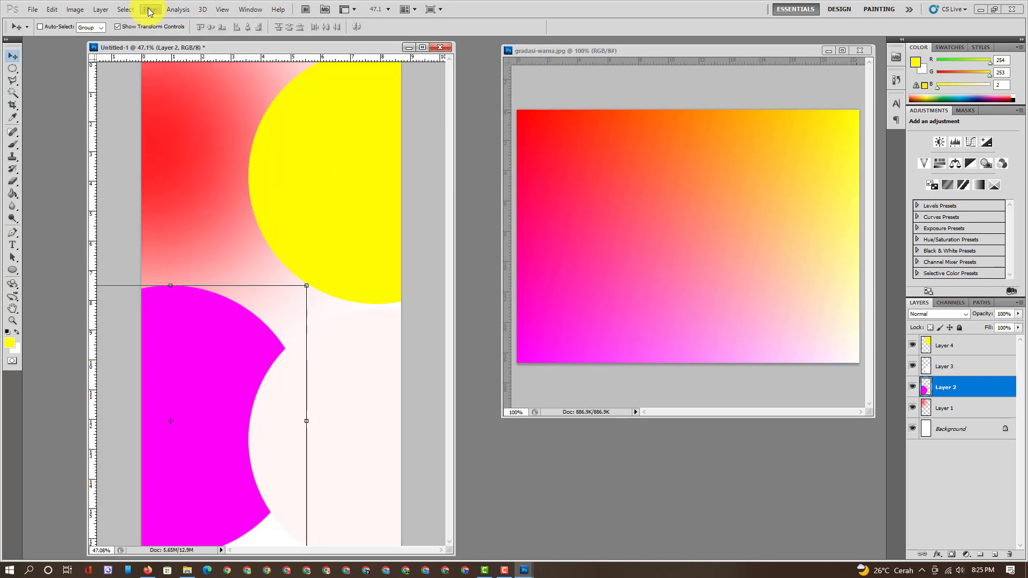
pyautogui.click(154, 21)
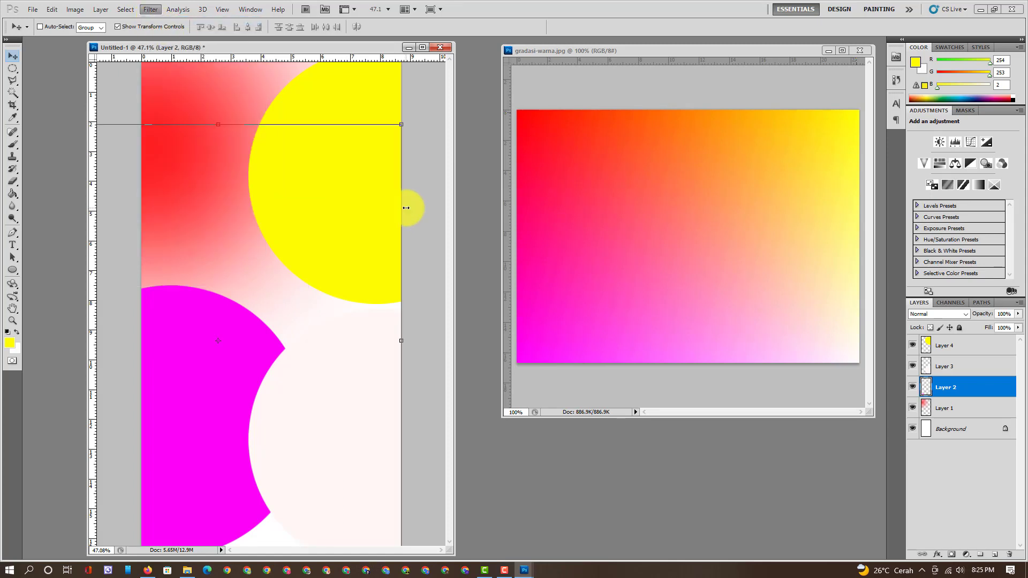
# Step: Reapply the last Gaussian Blur to the pale Layer 3 and yellow Layer 4 circles
pyautogui.click(350, 197)
pyautogui.rightClick(345, 383)
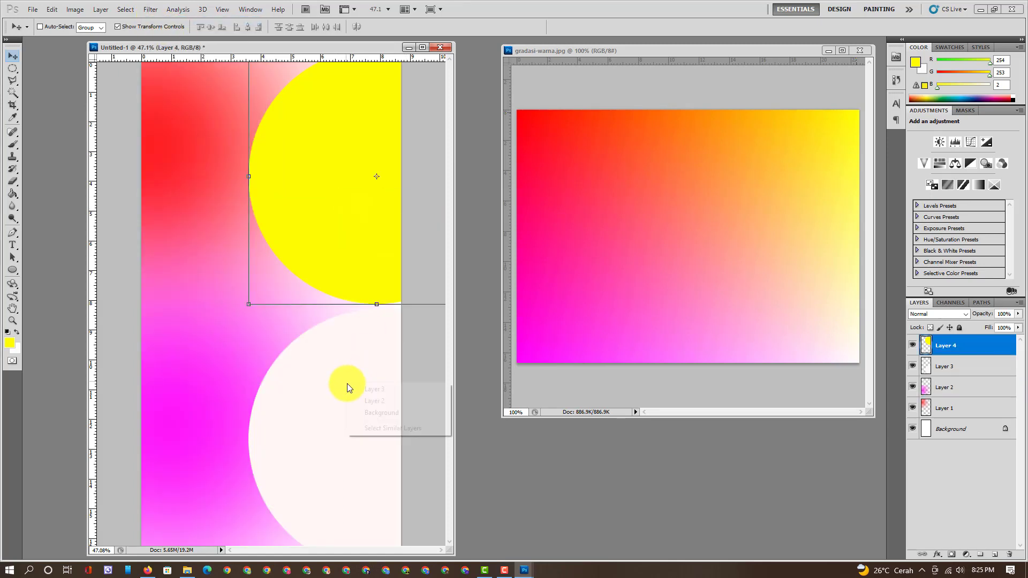
pyautogui.click(360, 388)
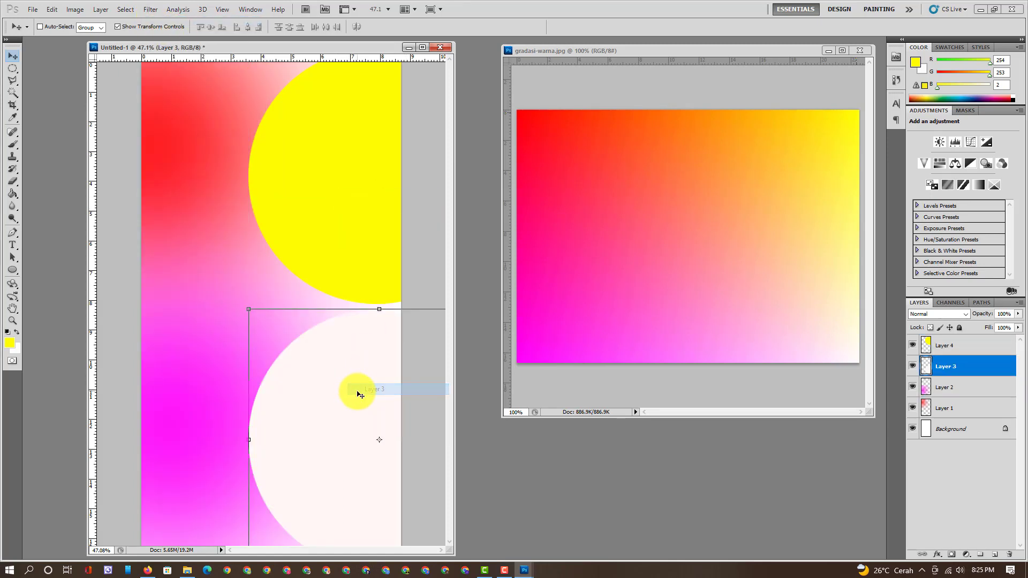
pyautogui.click(151, 9)
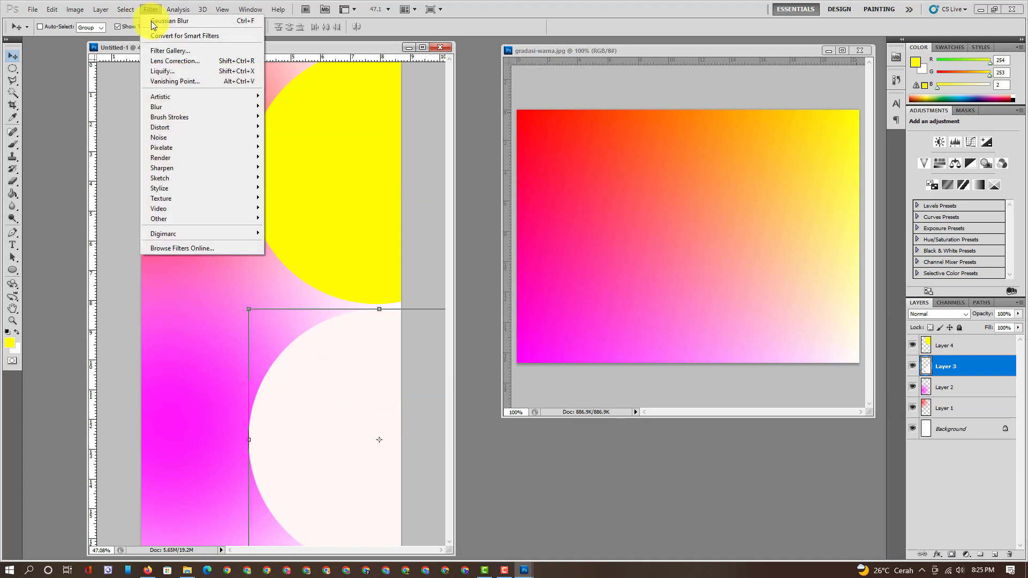
pyautogui.rightClick(352, 177)
pyautogui.click(364, 193)
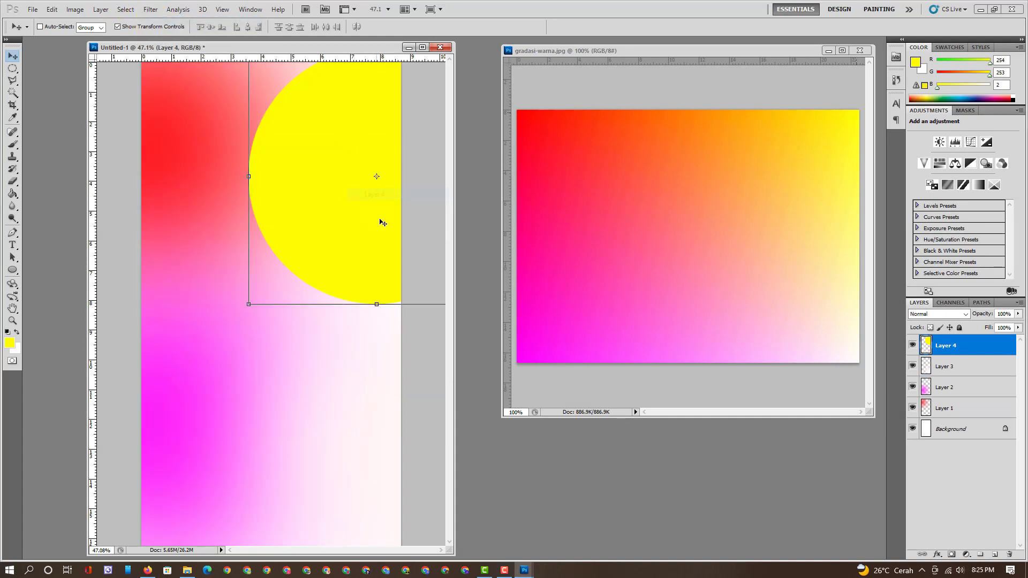
pyautogui.click(151, 9)
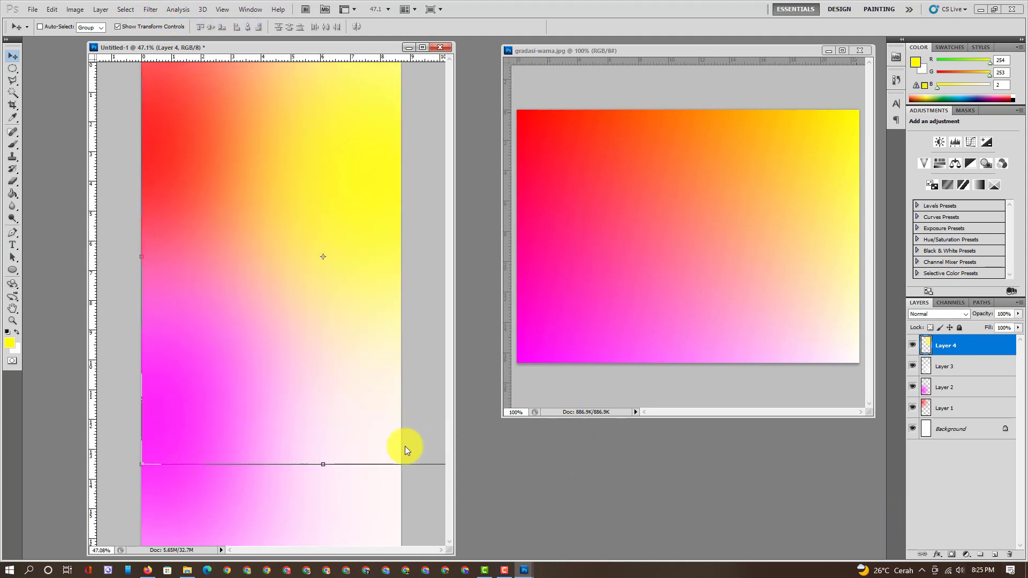
# Step: Nudge the pale blurred Layer 3 right and down, then reselect Layer 3
pyautogui.rightClick(222, 371)
pyautogui.click(268, 370)
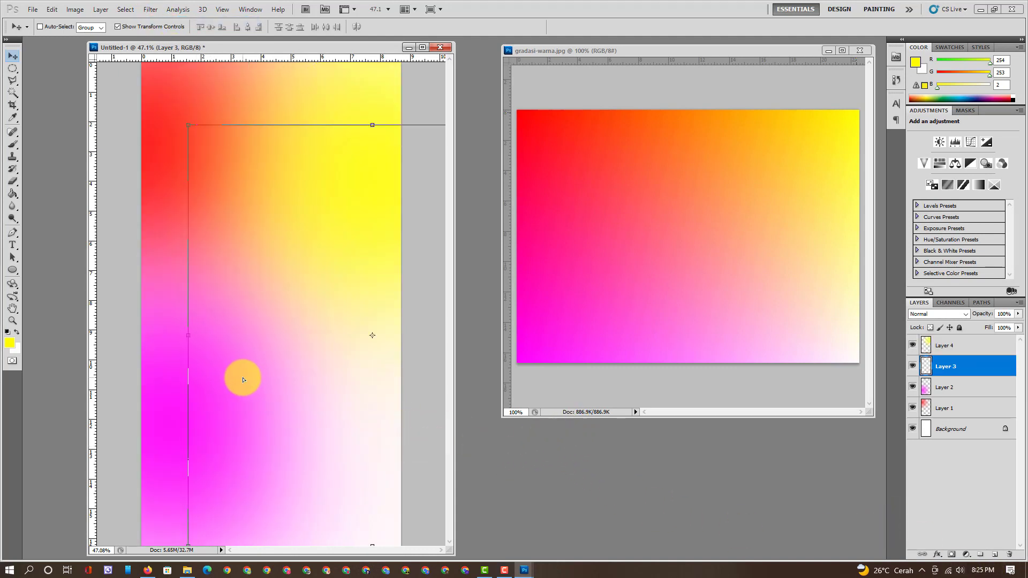
pyautogui.moveTo(243, 380)
pyautogui.mouseDown()
pyautogui.moveTo(271, 356)
pyautogui.moveTo(278, 399)
pyautogui.mouseUp()
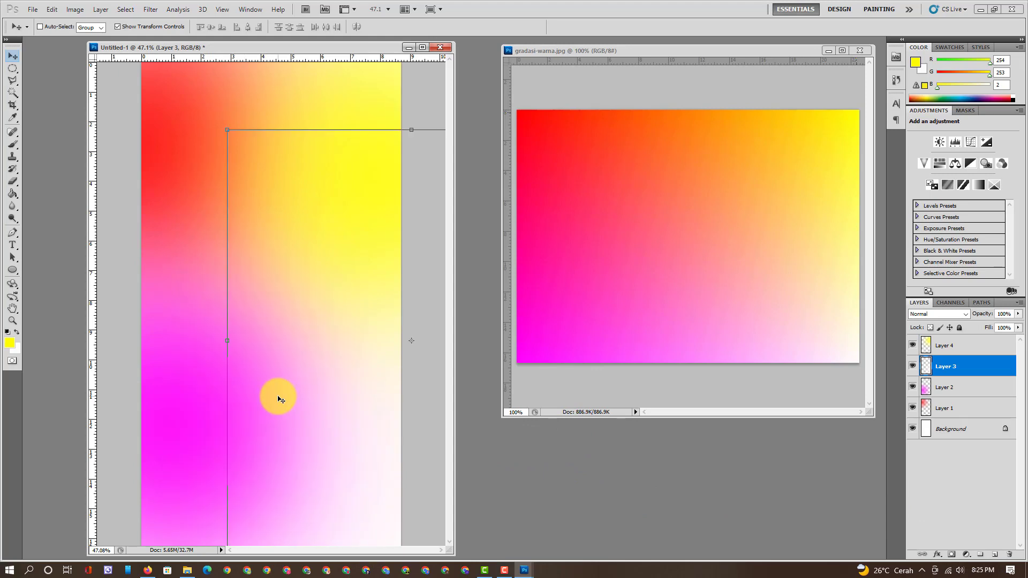
pyautogui.rightClick(370, 167)
pyautogui.click(381, 170)
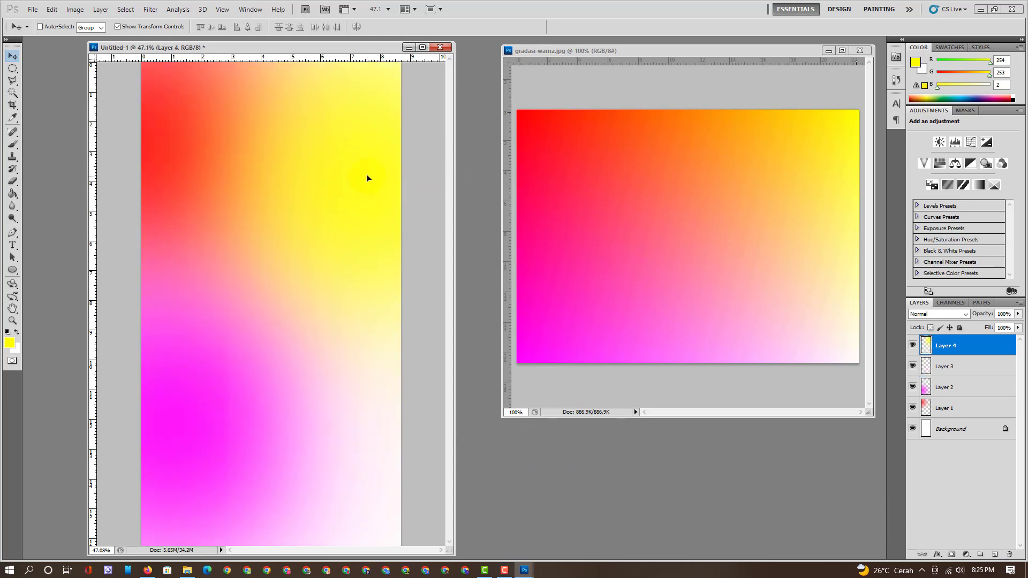
pyautogui.click(338, 429)
pyautogui.keyDown('ctrl'); pyautogui.click(368, 485); pyautogui.keyUp('ctrl')
# Step: Commit the pale Layer 3 resize and move, then close the gradasi-warna.jpg reference image
pyautogui.moveTo(367, 485)
pyautogui.mouseDown()
pyautogui.moveTo(351, 454)
pyautogui.moveTo(369, 487)
pyautogui.moveTo(392, 472)
pyautogui.moveTo(363, 450)
pyautogui.moveTo(360, 325)
pyautogui.moveTo(248, 309)
pyautogui.moveTo(241, 298)
pyautogui.moveTo(348, 399)
pyautogui.moveTo(291, 408)
pyautogui.moveTo(351, 416)
pyautogui.moveTo(236, 362)
pyautogui.moveTo(245, 349)
pyautogui.moveTo(305, 348)
pyautogui.moveTo(214, 200)
pyautogui.moveTo(176, 179)
pyautogui.mouseUp()
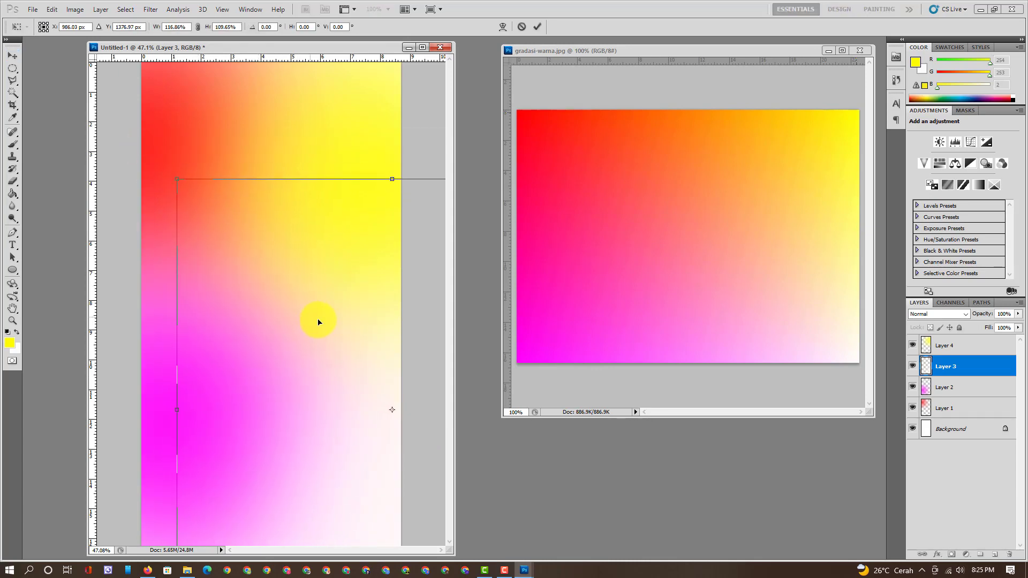
pyautogui.press('Return')
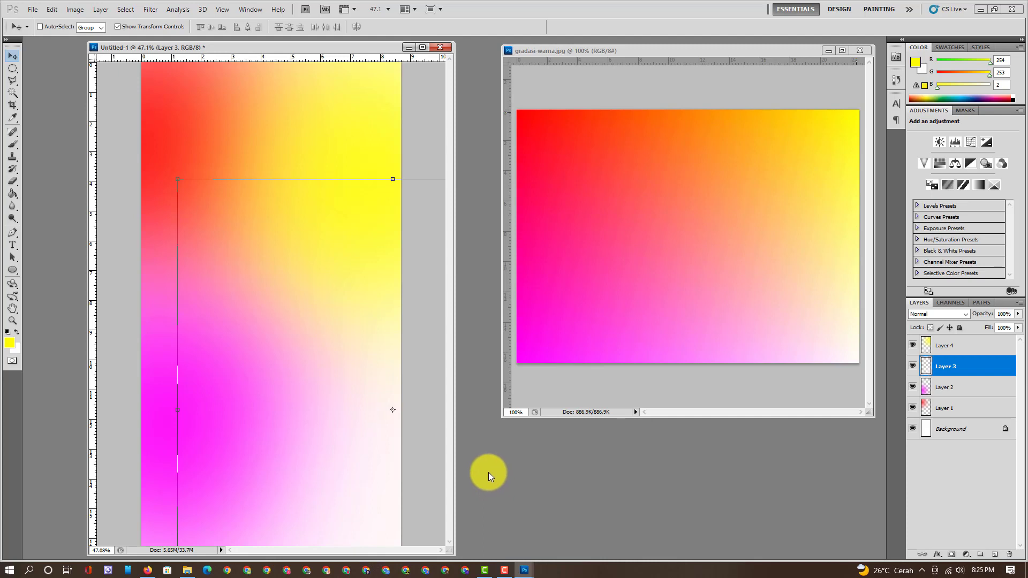
pyautogui.click(630, 255)
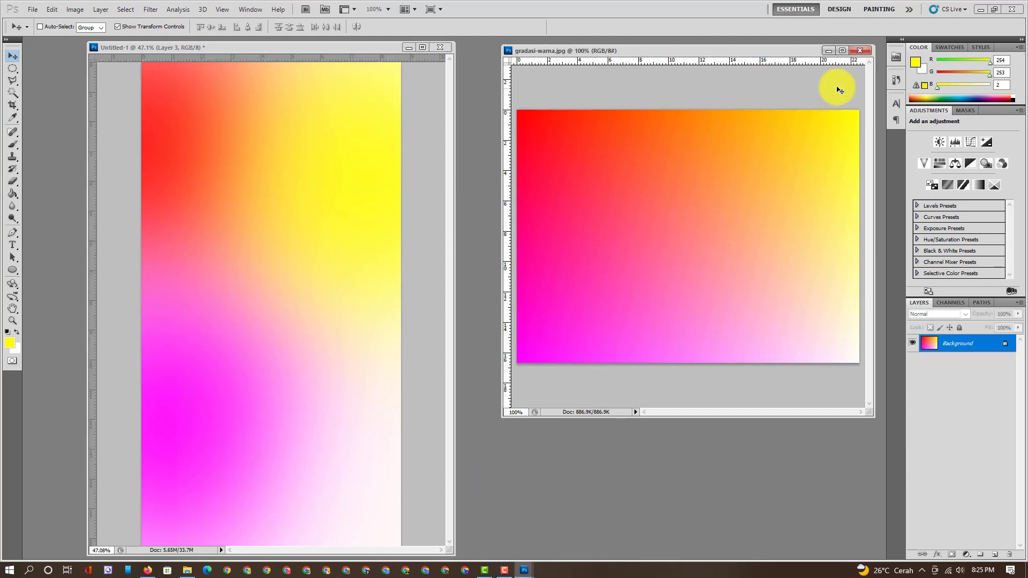
pyautogui.click(862, 50)
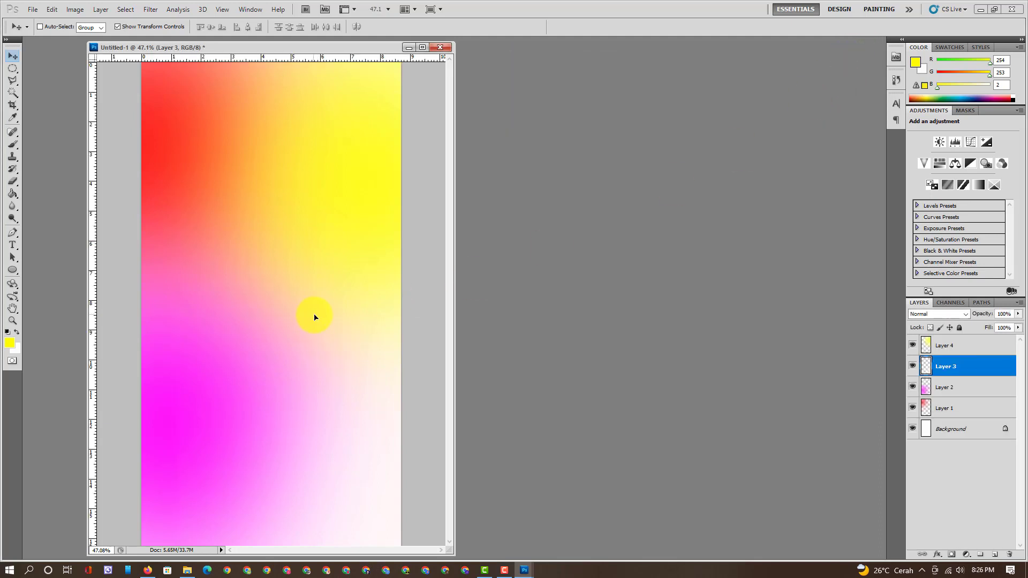
# Step: Move Layer 2's pink gradient further down the canvas
pyautogui.moveTo(330, 48); pyautogui.dragTo(629, 49)
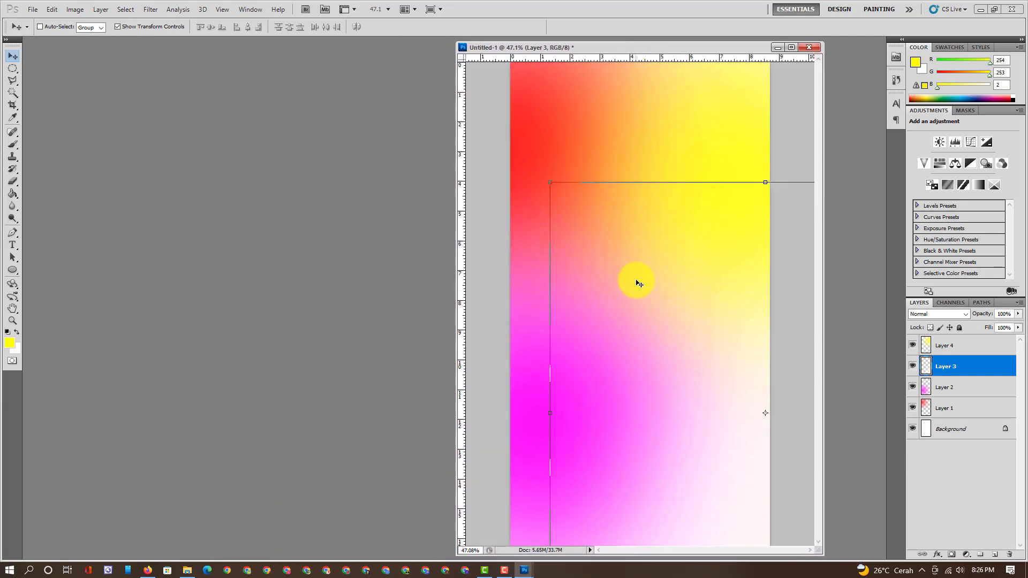
pyautogui.click(643, 290)
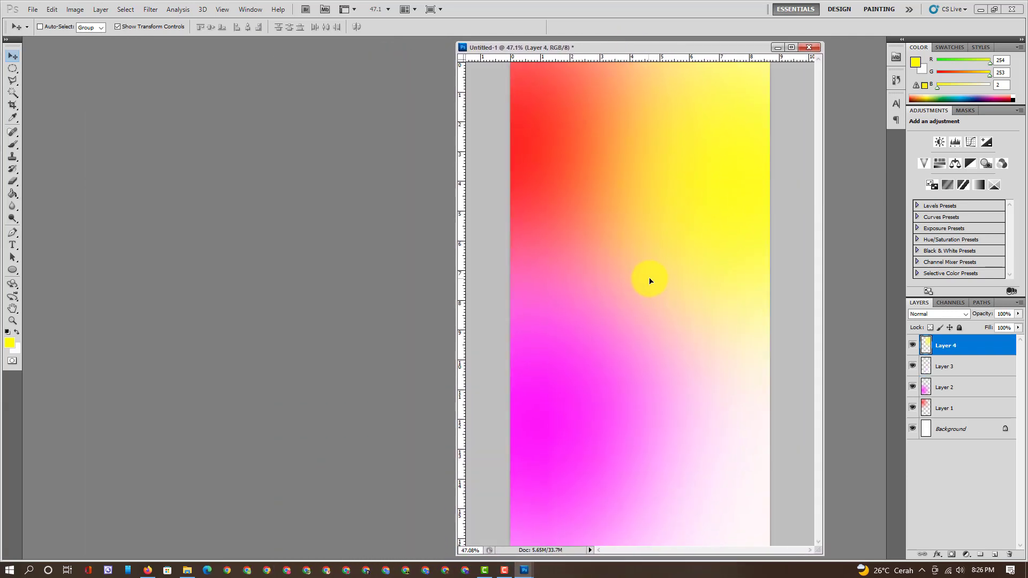
pyautogui.rightClick(576, 385)
pyautogui.click(594, 387)
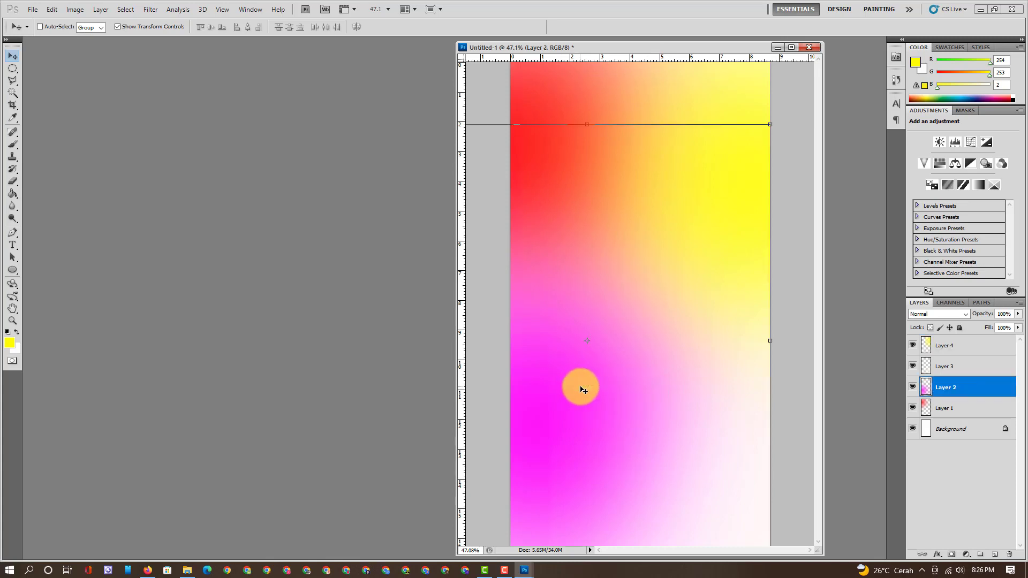
pyautogui.moveTo(541, 316); pyautogui.dragTo(551, 456)
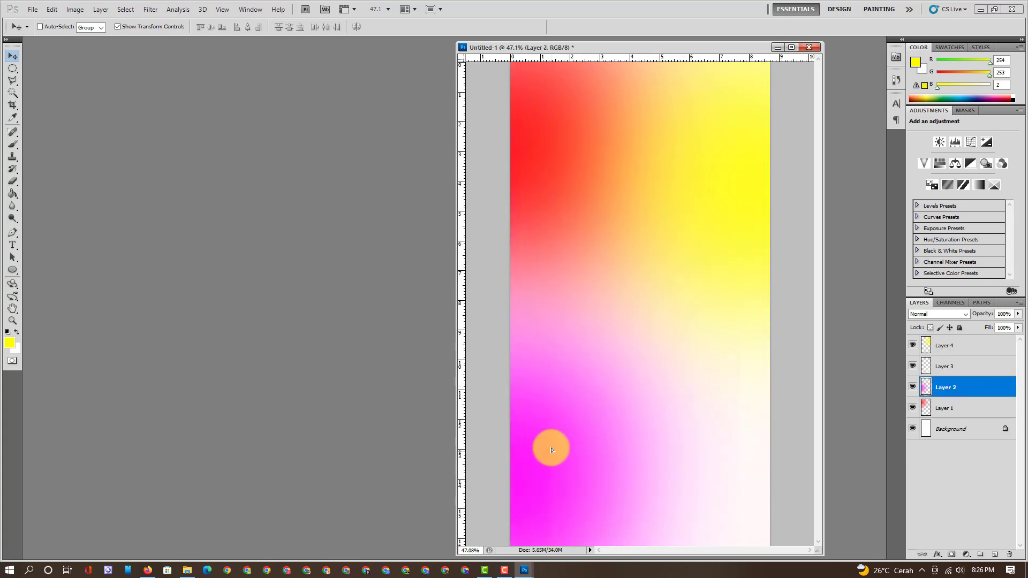
# Step: Restack the layers so Layer 4 sits above Background and Layer 2 is on top
pyautogui.rightClick(540, 153)
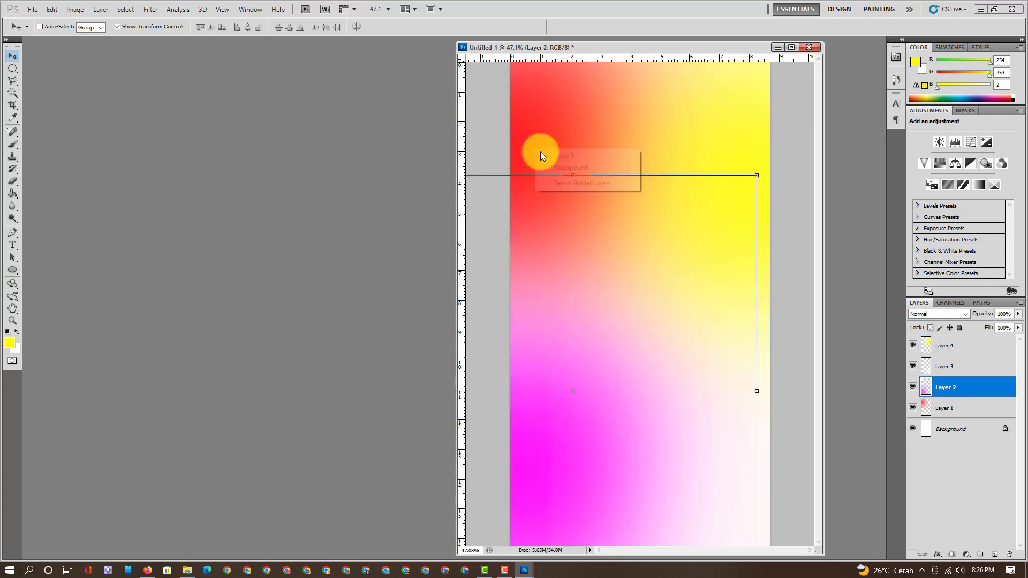
pyautogui.click(552, 156)
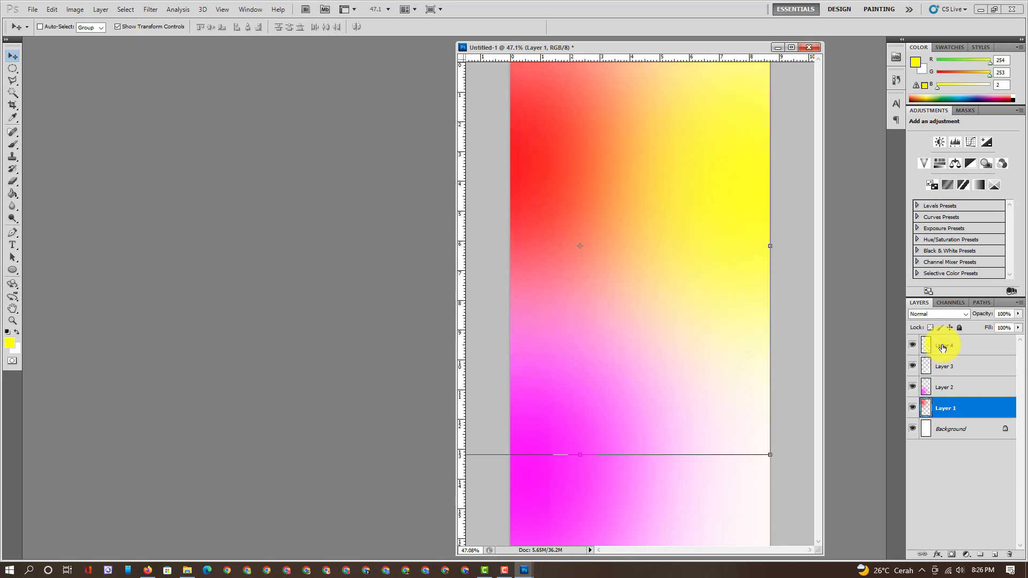
pyautogui.moveTo(943, 348); pyautogui.dragTo(947, 418)
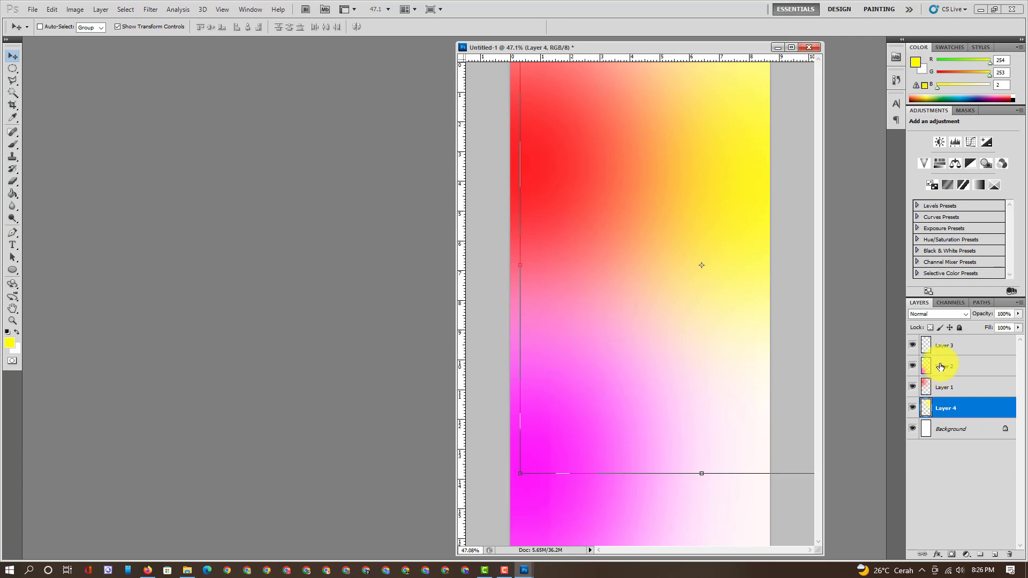
pyautogui.moveTo(940, 366); pyautogui.dragTo(941, 340)
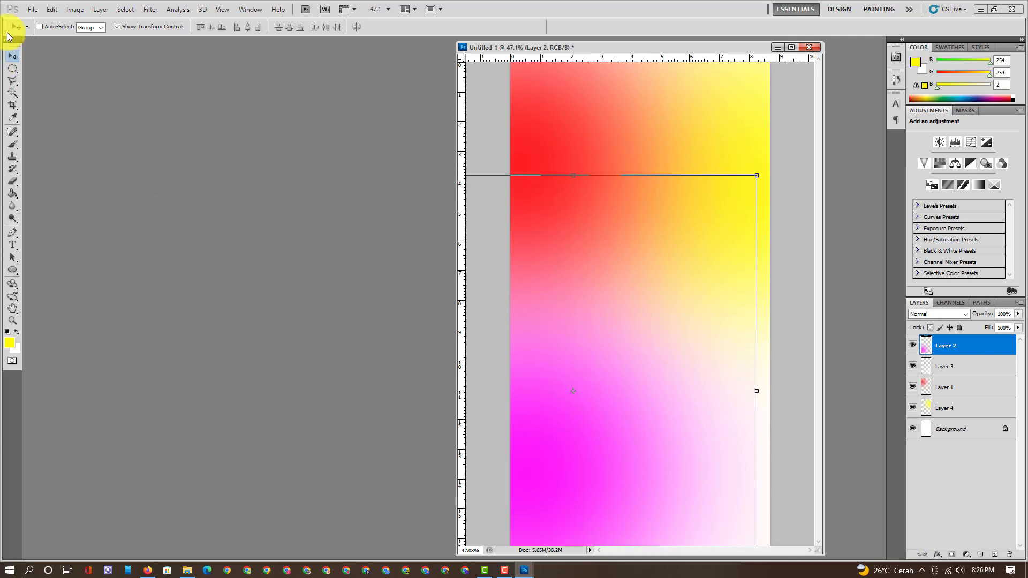
pyautogui.click(32, 9)
# Step: Create a new 1028×1920 document and float it in its own window
pyautogui.click(33, 21)
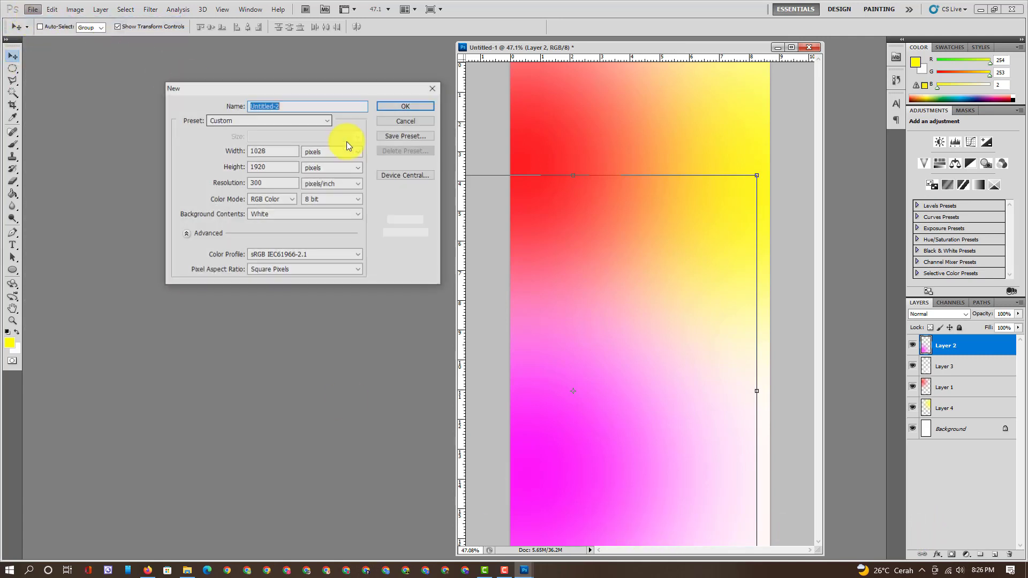
pyautogui.click(396, 106)
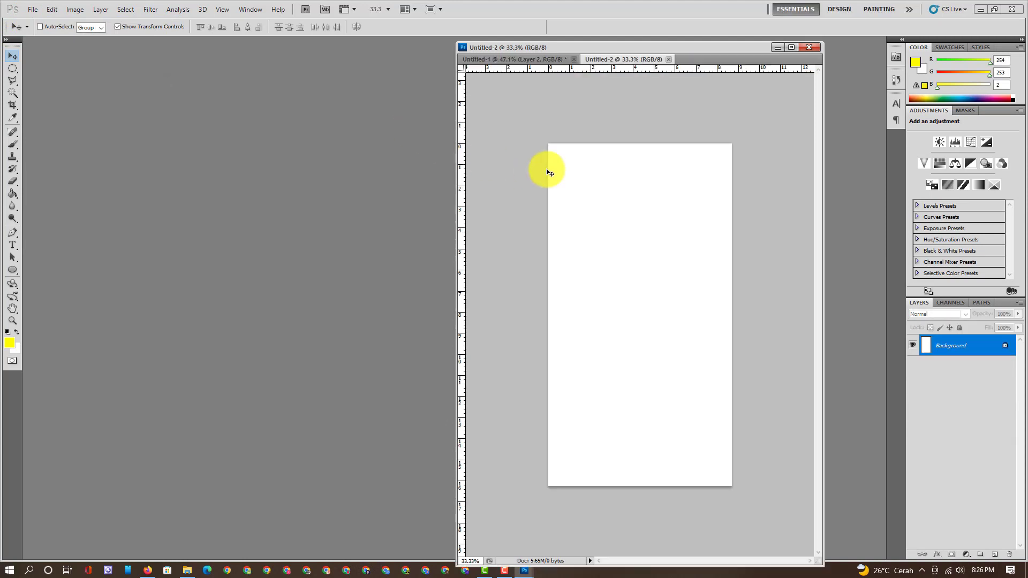
pyautogui.moveTo(614, 57)
pyautogui.mouseDown()
pyautogui.moveTo(92, 38)
pyautogui.moveTo(103, 52)
pyautogui.mouseUp()
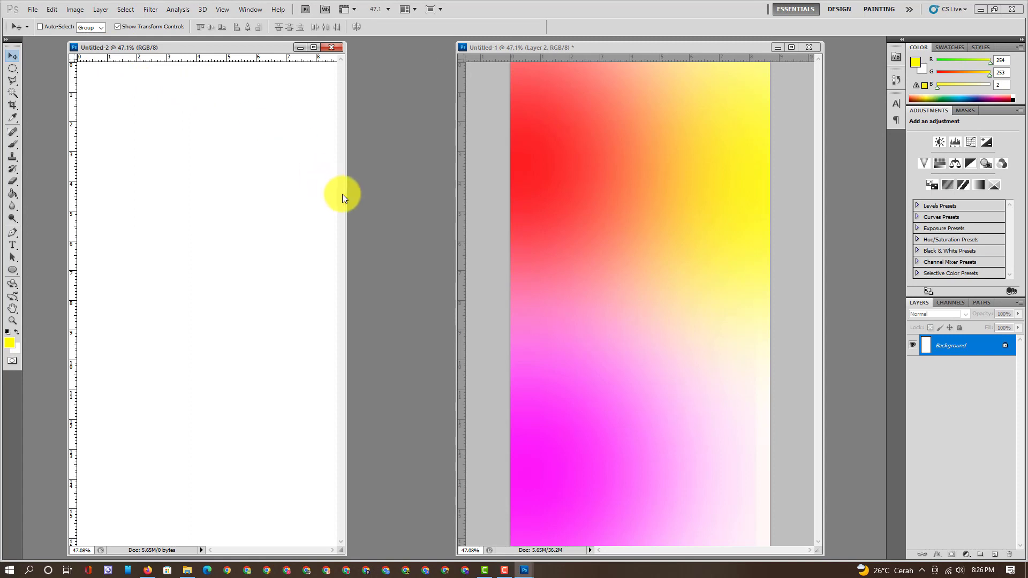
pyautogui.moveTo(357, 196); pyautogui.dragTo(399, 200)
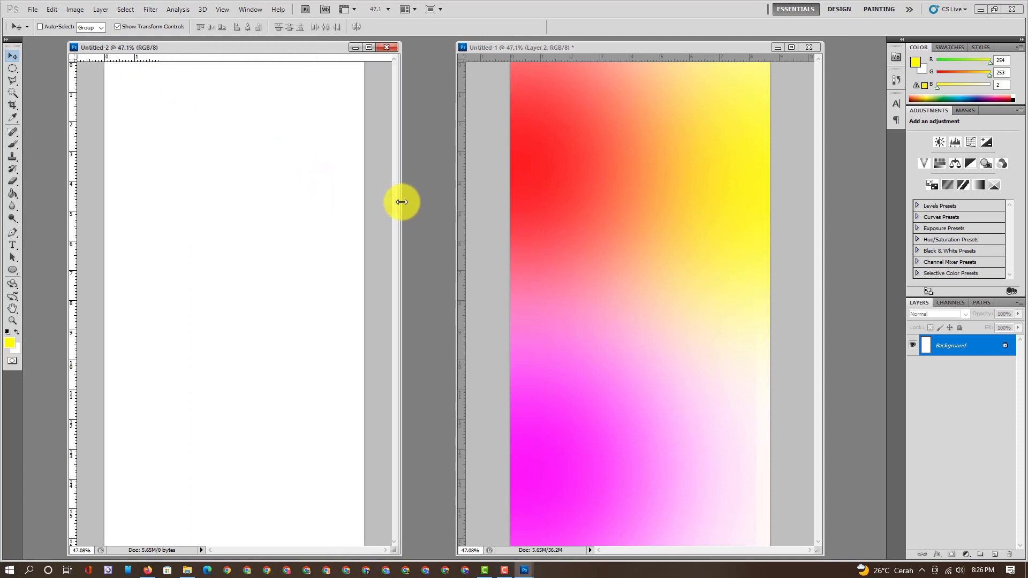
# Step: Switch to the Gradient Tool and bring up its preset list
pyautogui.click(12, 194)
pyautogui.click(41, 192)
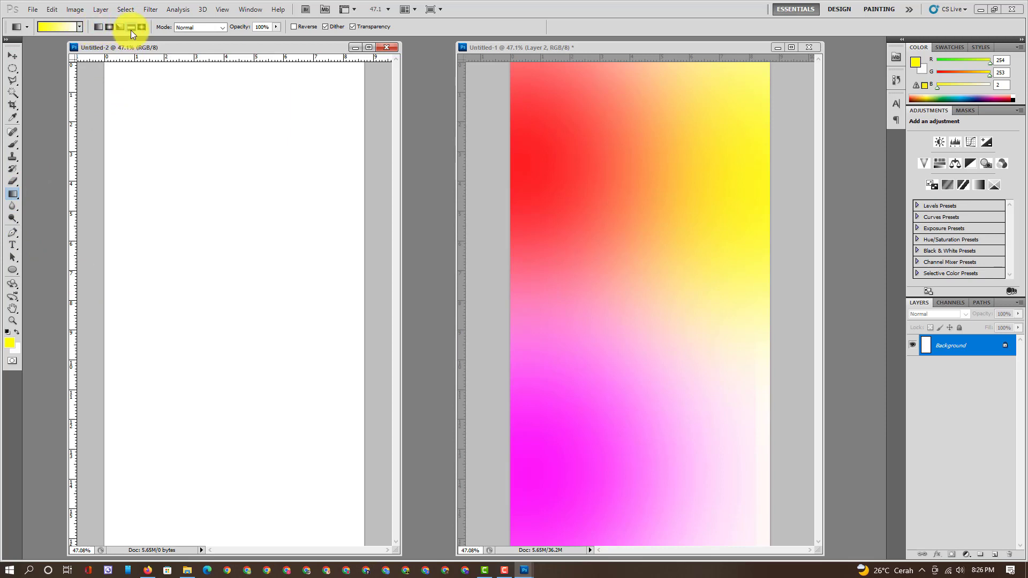
pyautogui.click(79, 27)
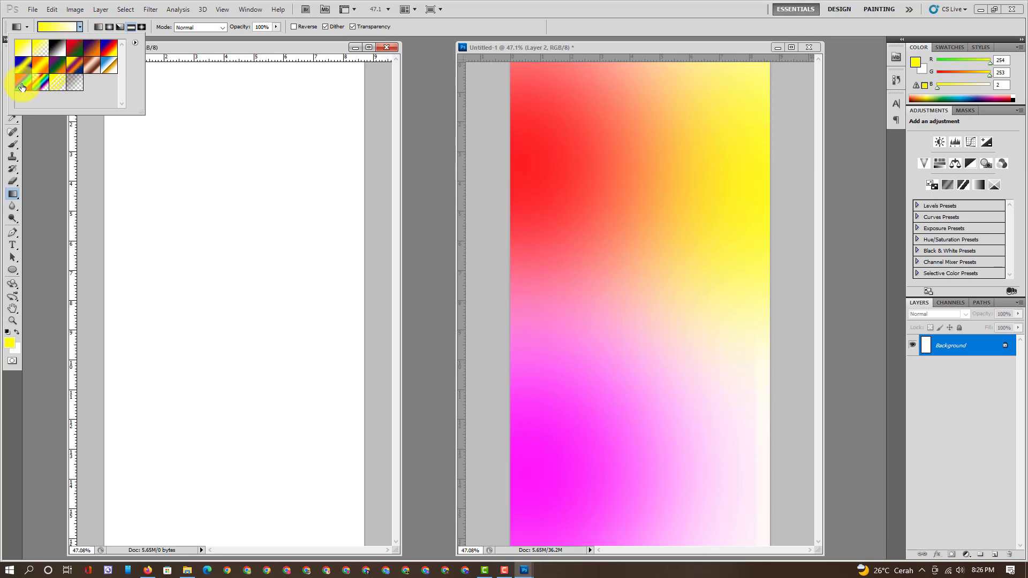
# Step: Draw a diagonal Spectrum gradient across Untitled-2 and Gaussian-blur it
pyautogui.doubleClick(22, 87)
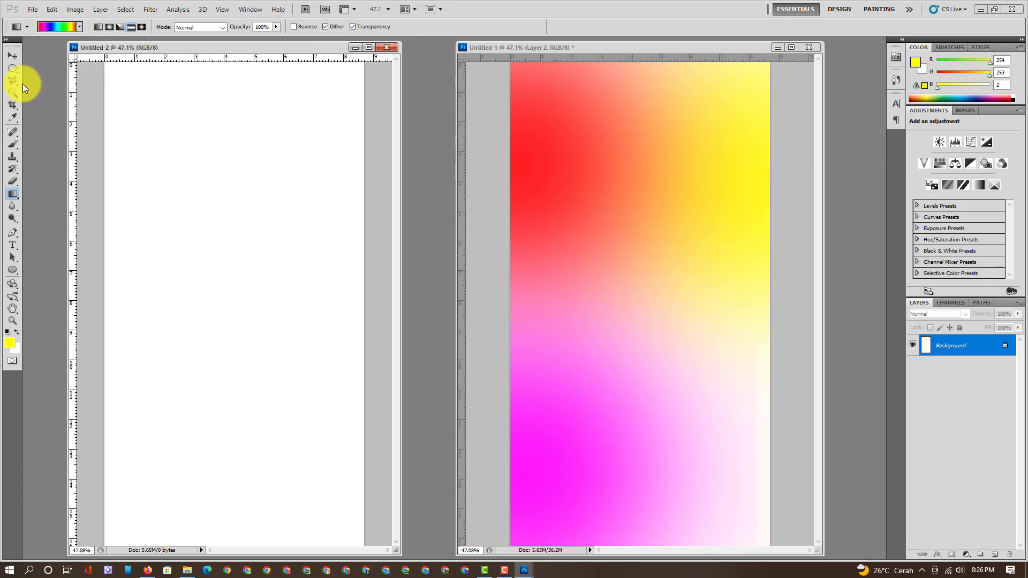
pyautogui.moveTo(105, 63)
pyautogui.mouseDown()
pyautogui.moveTo(292, 441)
pyautogui.moveTo(363, 547)
pyautogui.mouseUp()
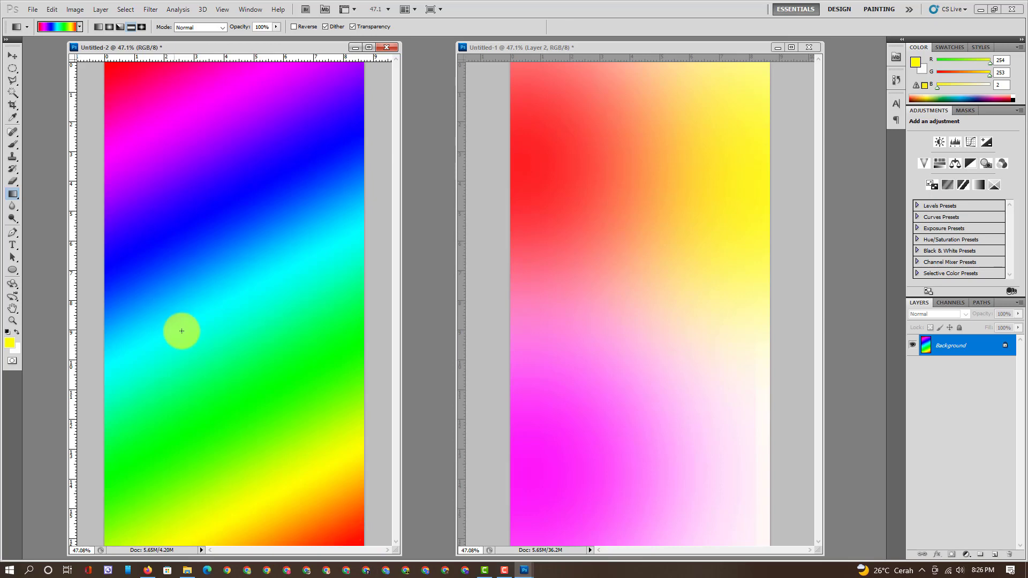
pyautogui.click(149, 9)
pyautogui.click(166, 21)
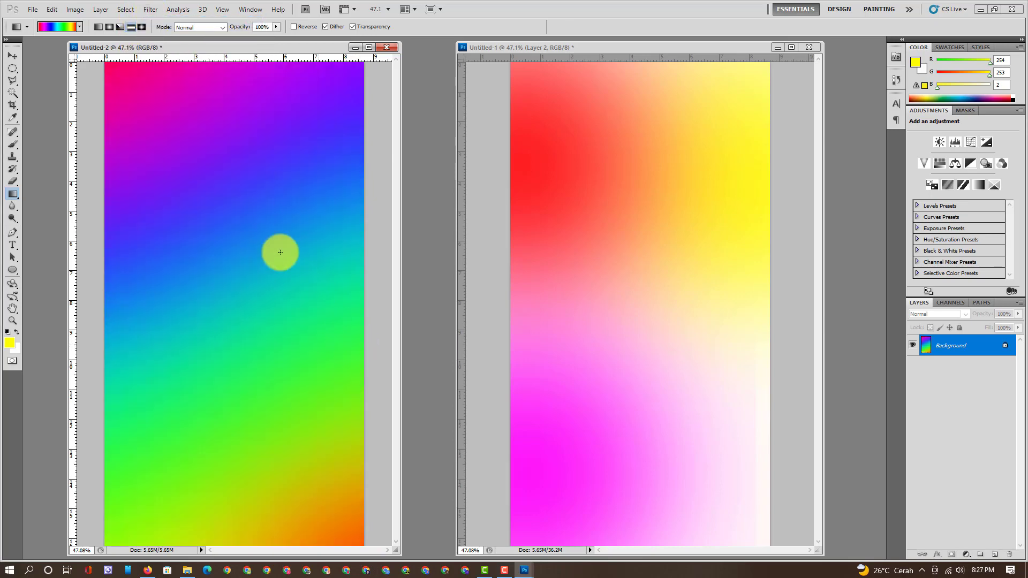
# Step: Reapply the Gaussian Blur several more times to soften the spectrum
pyautogui.click(149, 9)
pyautogui.click(152, 23)
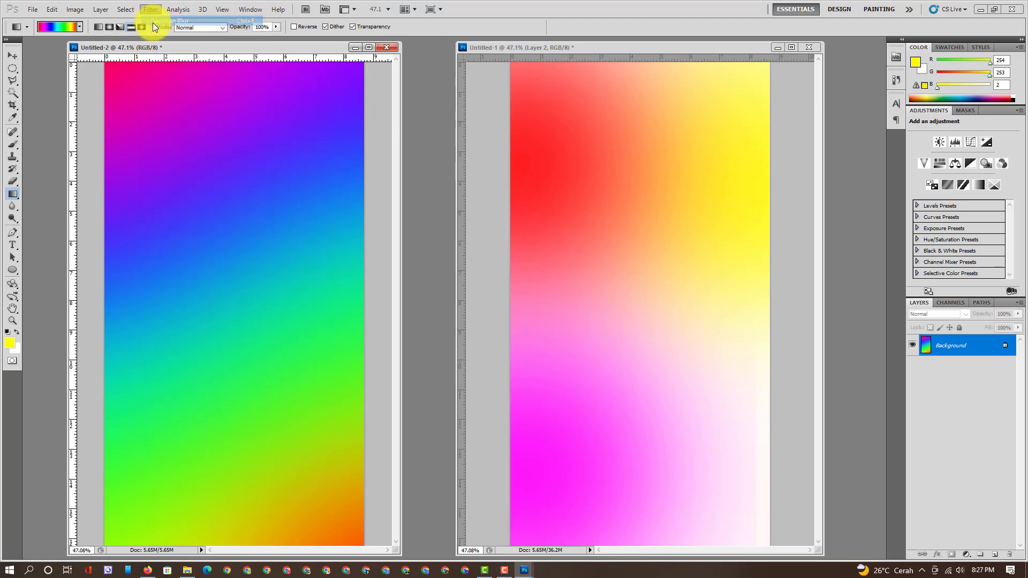
pyautogui.click(155, 11)
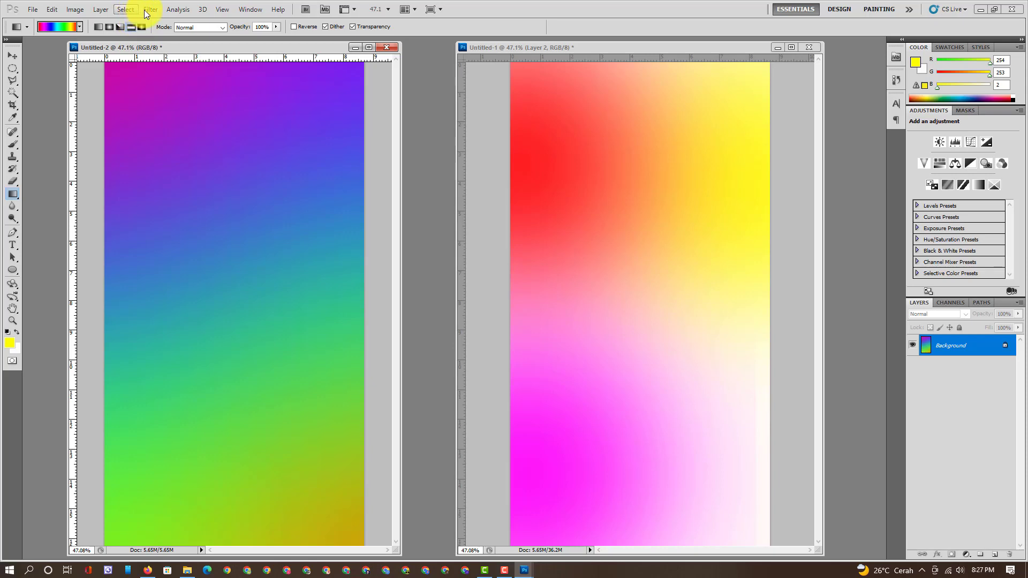
pyautogui.click(145, 10)
pyautogui.click(155, 19)
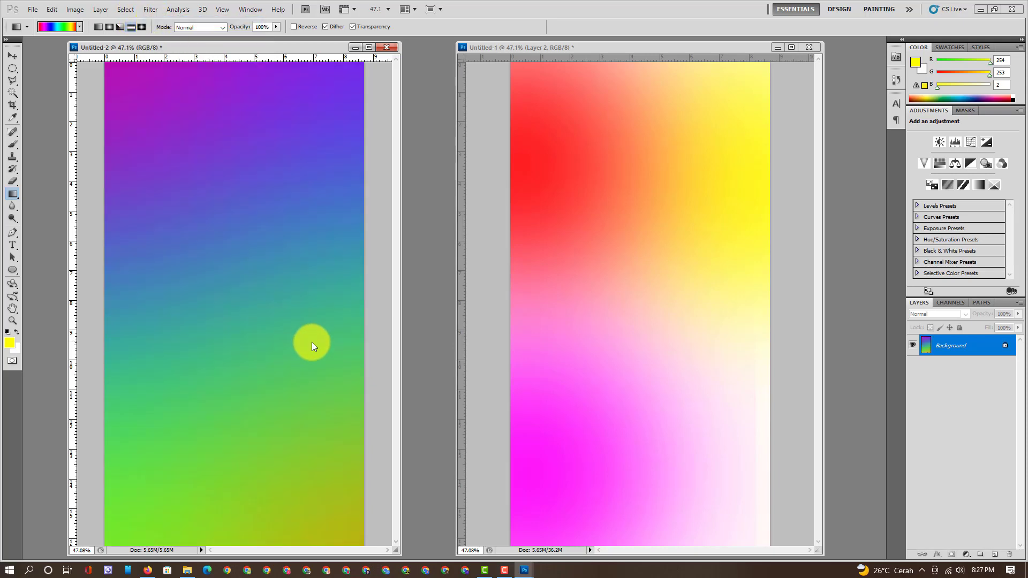
pyautogui.click(148, 11)
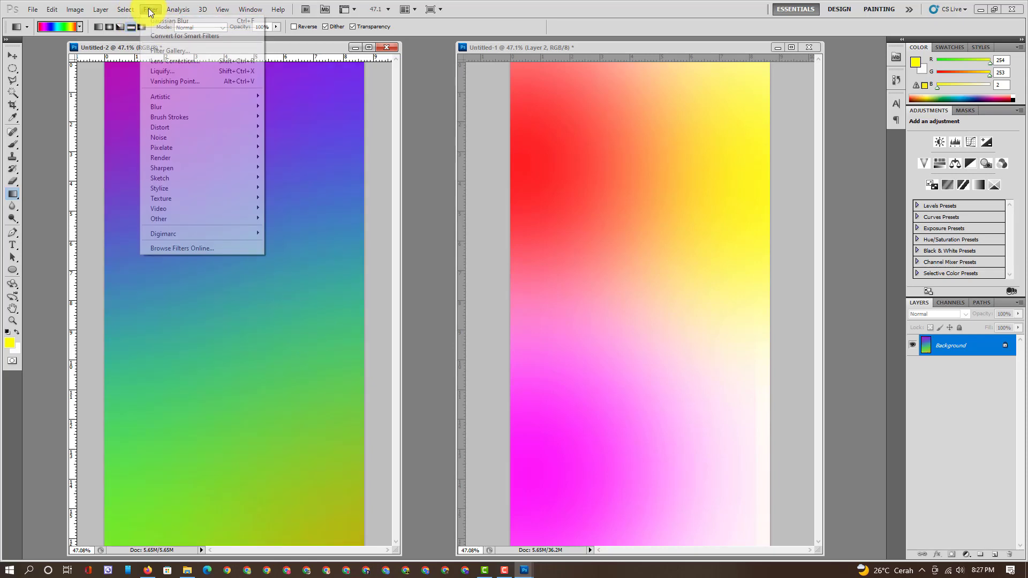
pyautogui.click(155, 21)
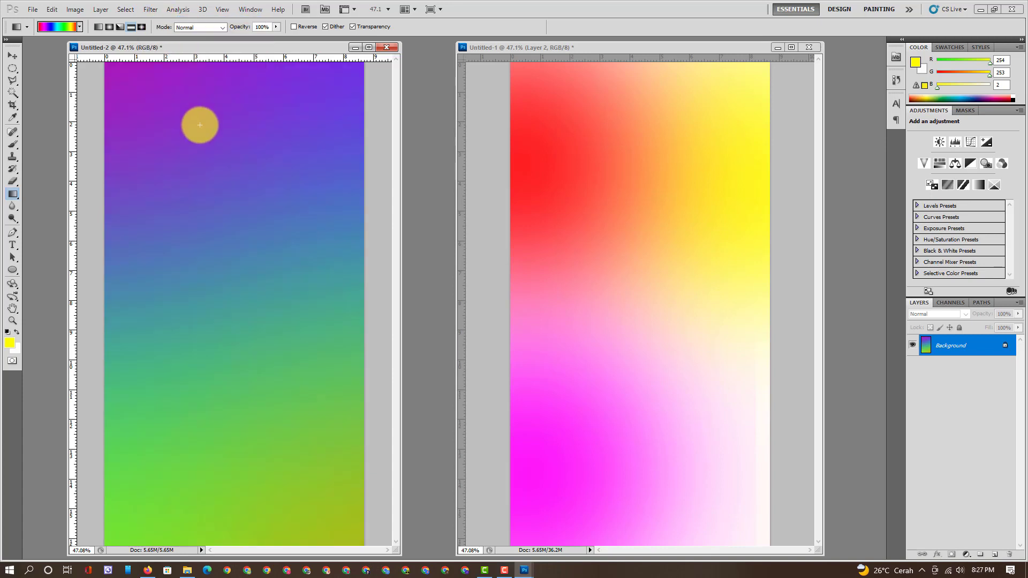
# Step: Dismiss the locked-layer warning and close Untitled-2 without saving
pyautogui.click(13, 56)
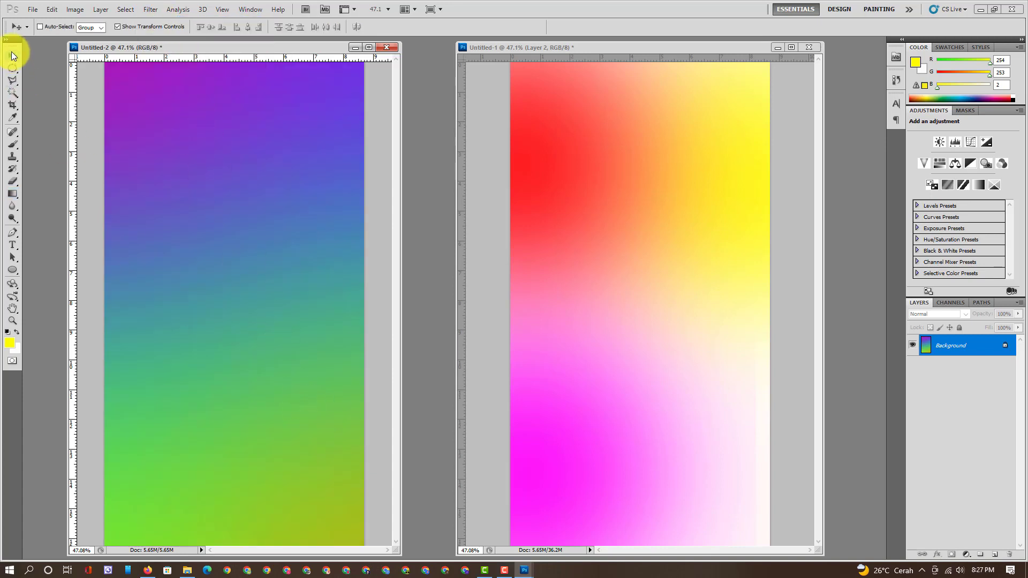
pyautogui.moveTo(200, 137); pyautogui.dragTo(204, 143)
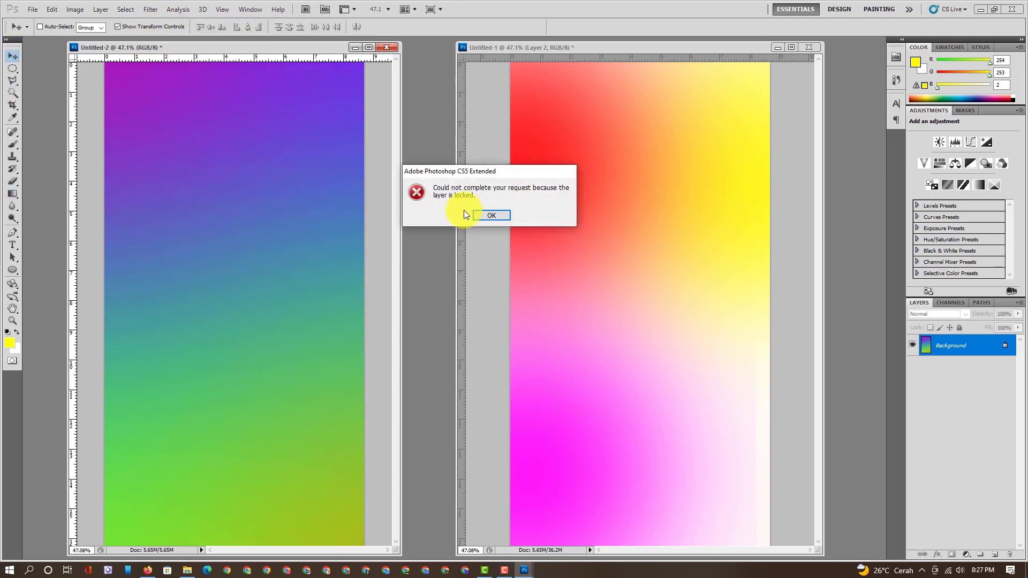
pyautogui.click(492, 216)
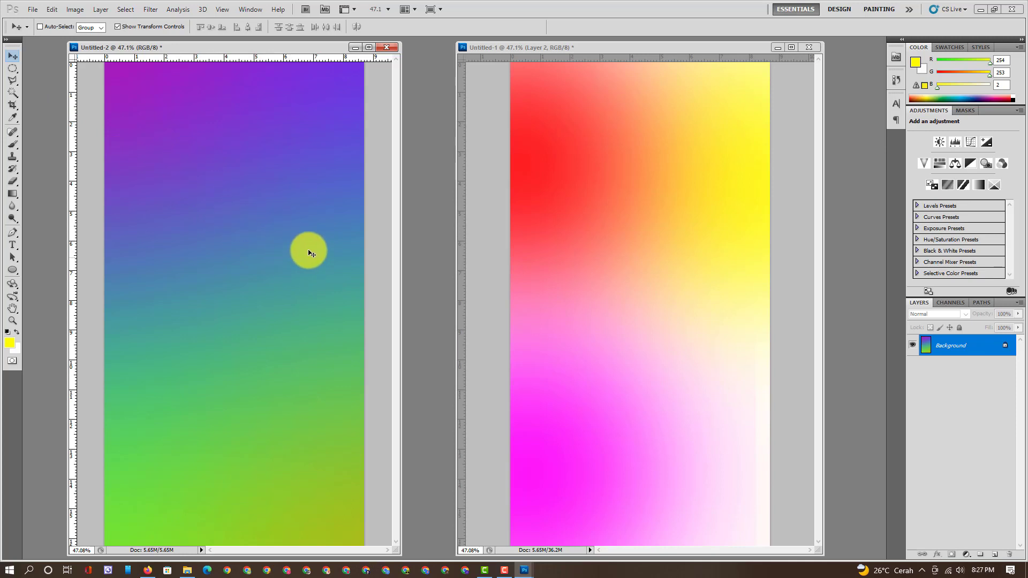
pyautogui.click(387, 47)
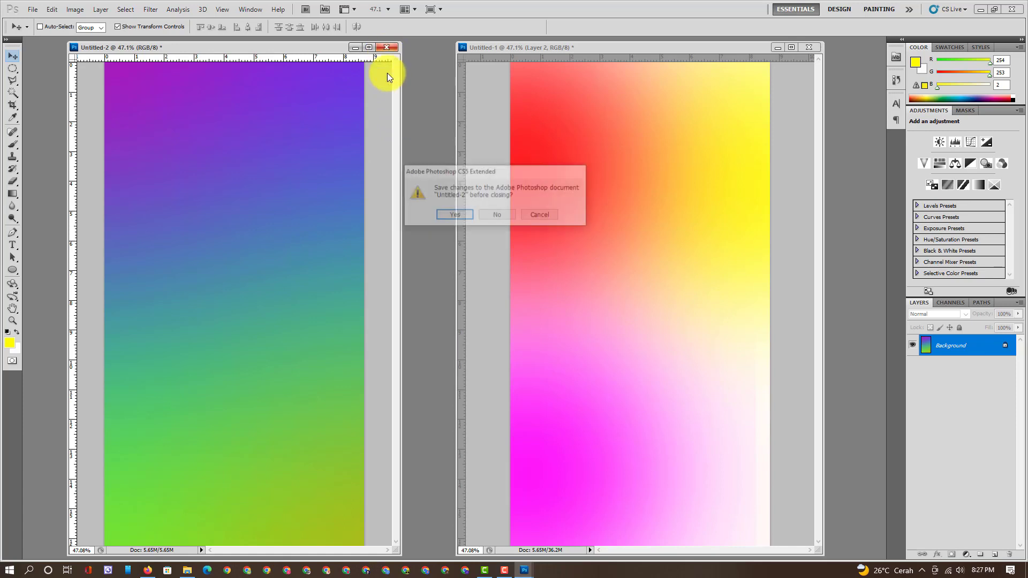
pyautogui.click(500, 219)
# Step: Create a fresh 1028×1920, 300 ppi Untitled-2 document after one cancelled attempt
pyautogui.click(33, 10)
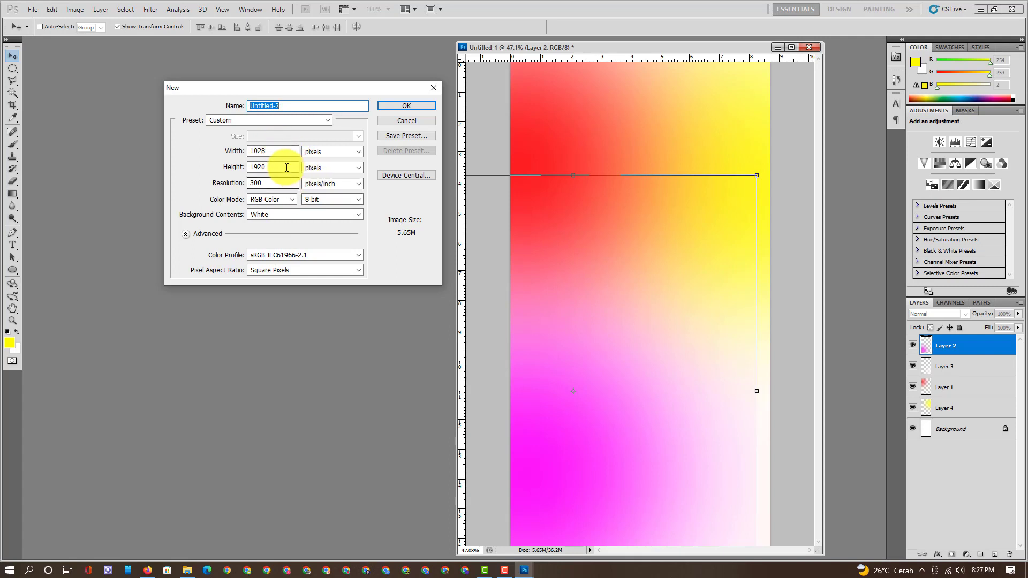
pyautogui.moveTo(330, 98); pyautogui.dragTo(257, 89)
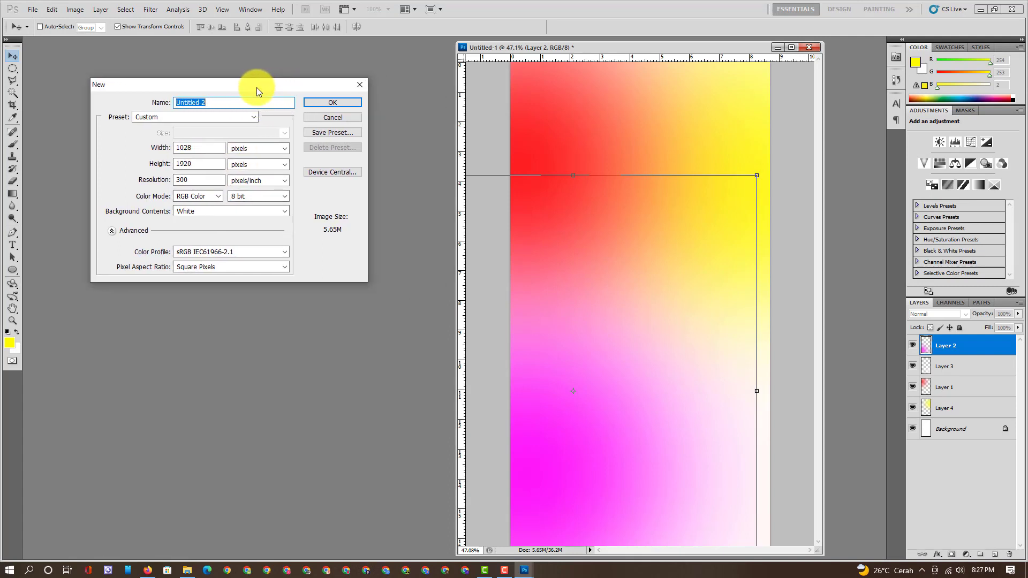
pyautogui.click(338, 122)
pyautogui.click(32, 9)
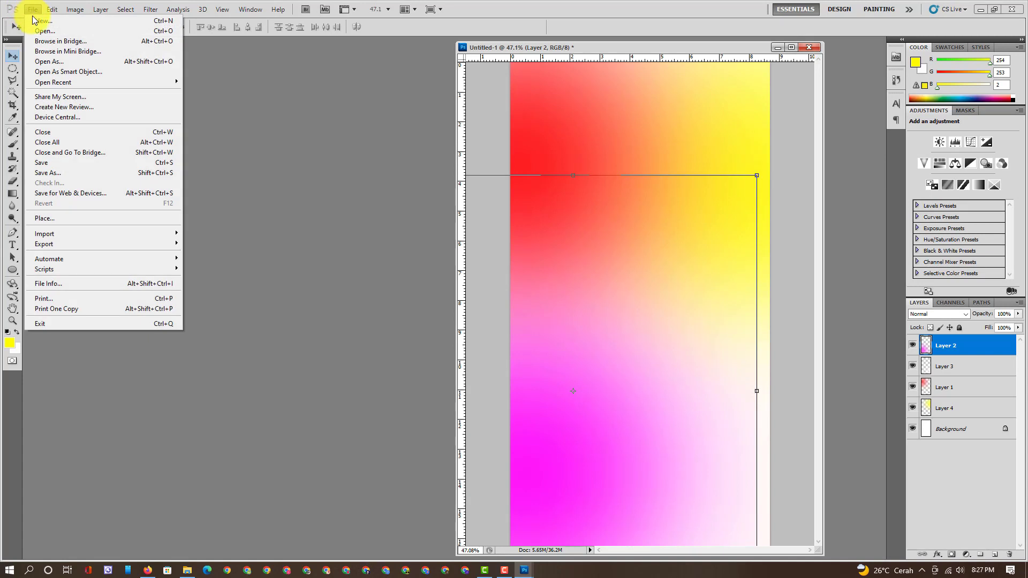
pyautogui.click(33, 21)
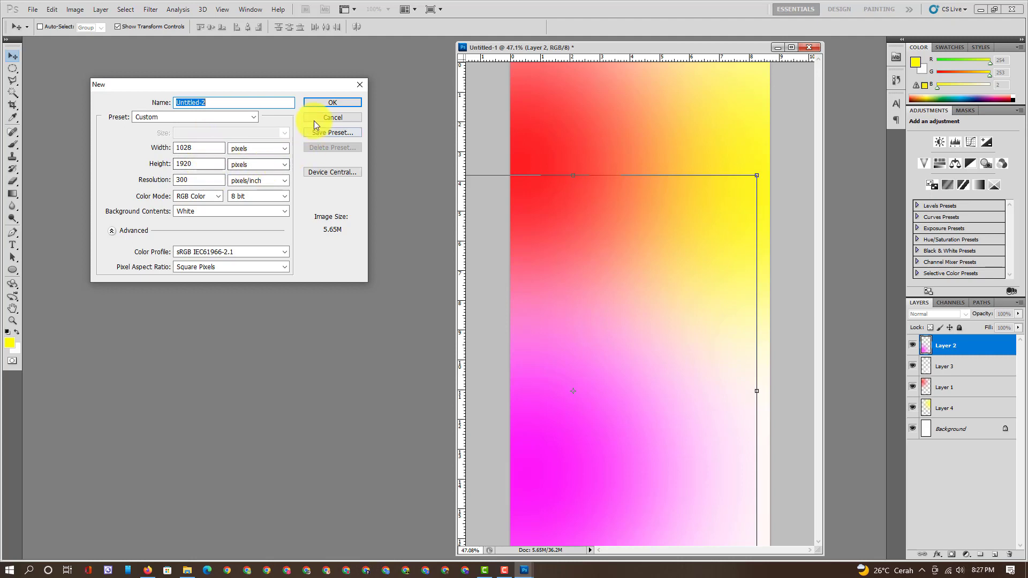
pyautogui.click(316, 103)
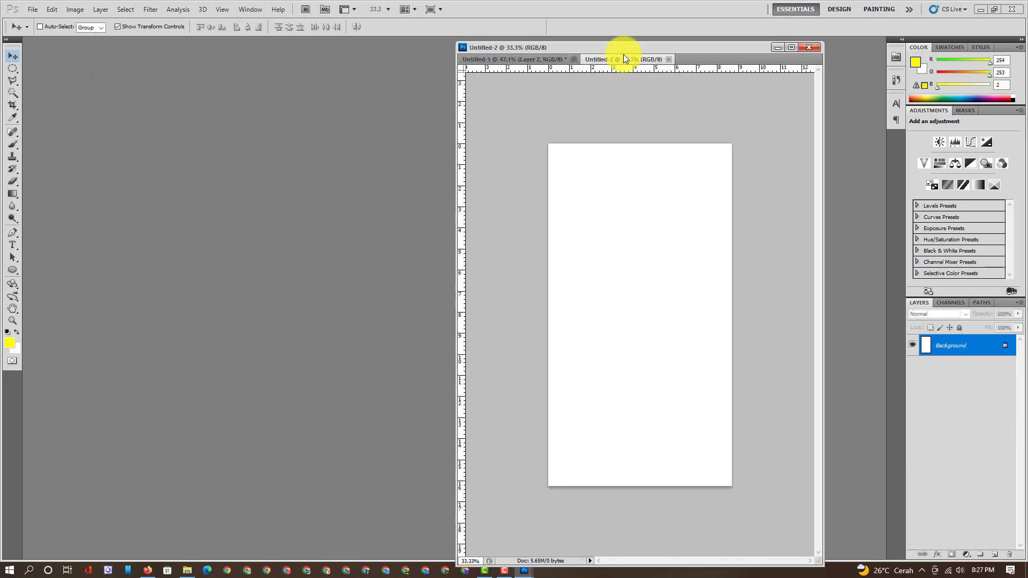
# Step: Float Untitled-2 in its own window and set the zoom to 33.33%
pyautogui.moveTo(624, 59)
pyautogui.mouseDown()
pyautogui.moveTo(102, 41)
pyautogui.moveTo(85, 49)
pyautogui.mouseUp()
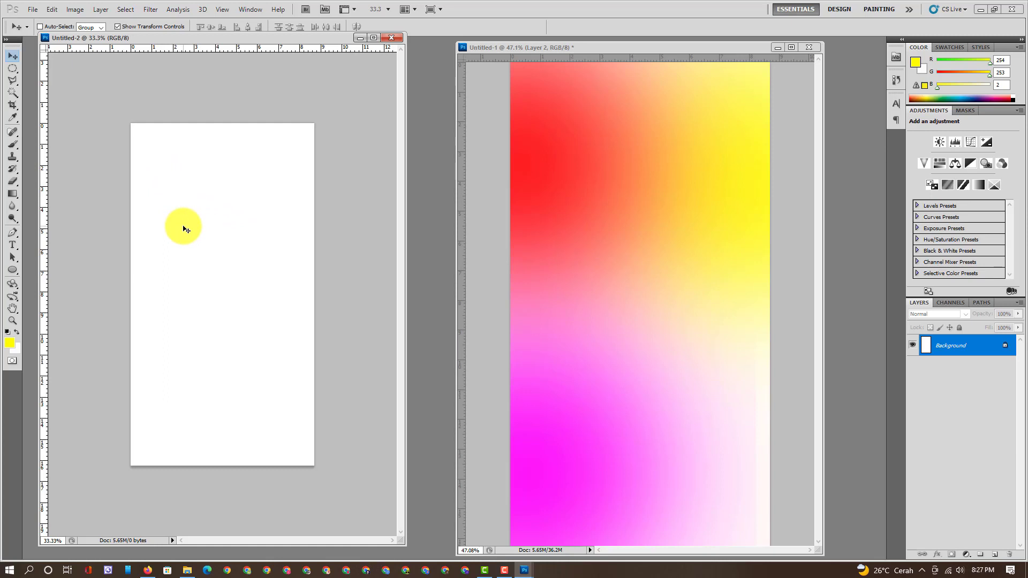
pyautogui.hotkey('ctrl', '+')
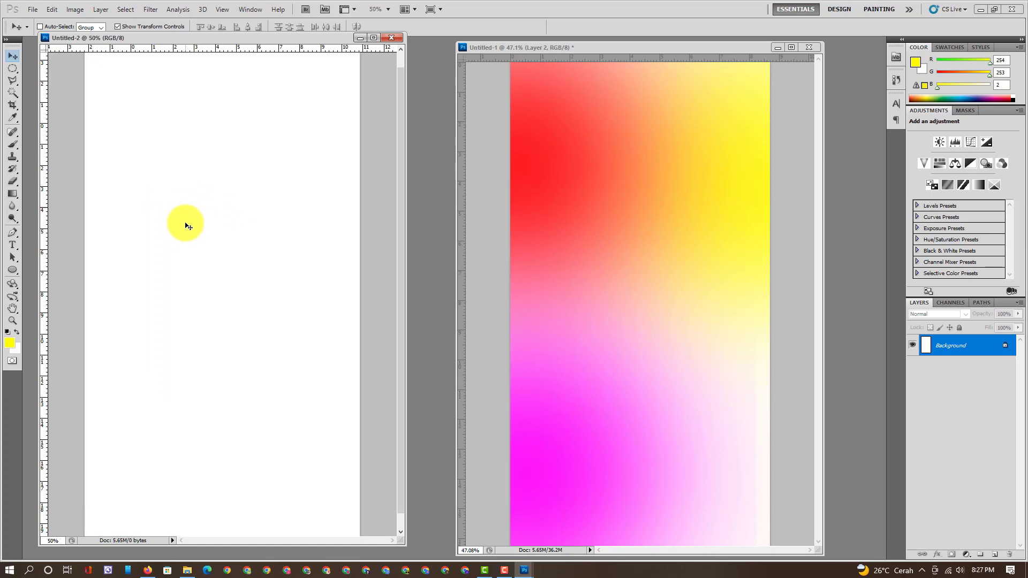
pyautogui.hotkey('ctrl', '-')
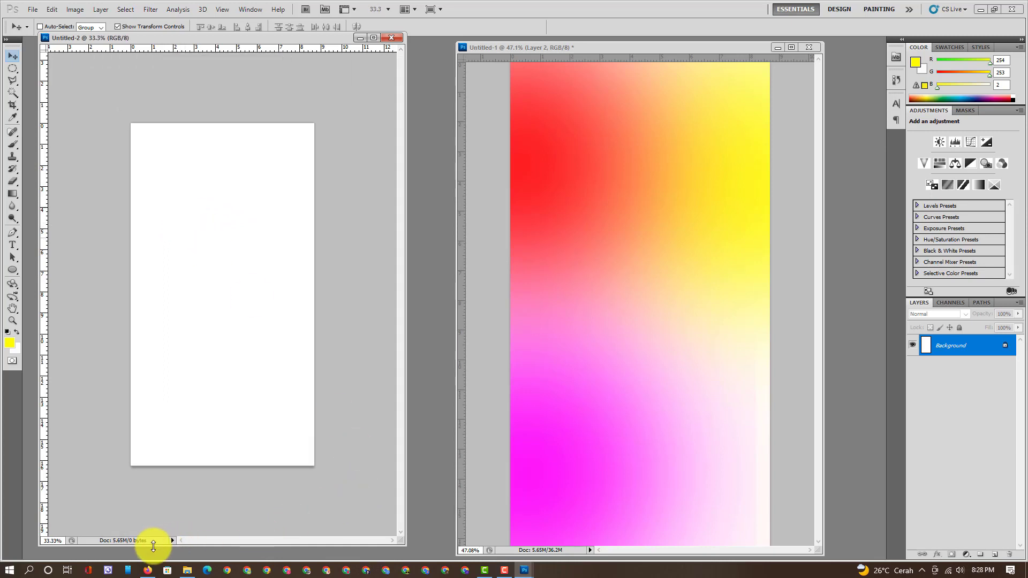
pyautogui.click(61, 541)
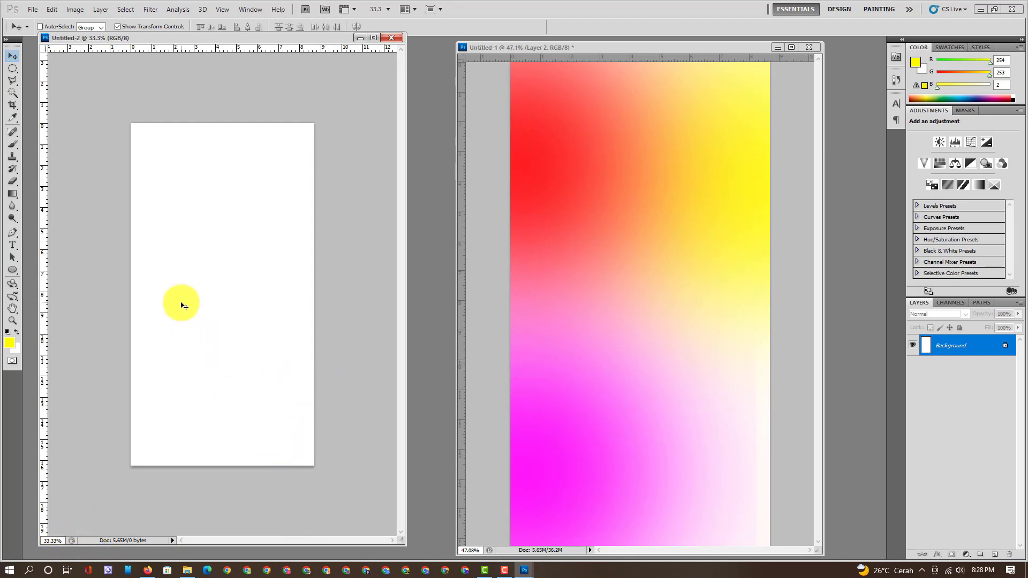
pyautogui.hotkey('ctrl', '-')
pyautogui.hotkey('ctrl', '+')
pyautogui.hotkey('ctrl', '+')
pyautogui.hotkey('ctrl', '-')
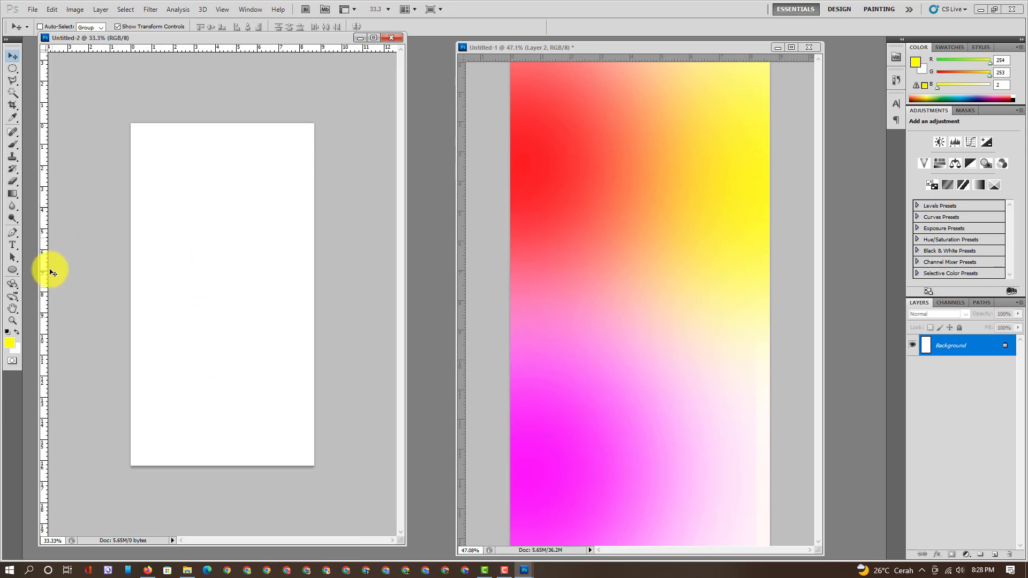
# Step: Try the Fit Screen, preset and Actual Pixels views of the Untitled-2 canvas
pyautogui.click(13, 320)
pyautogui.click(196, 274)
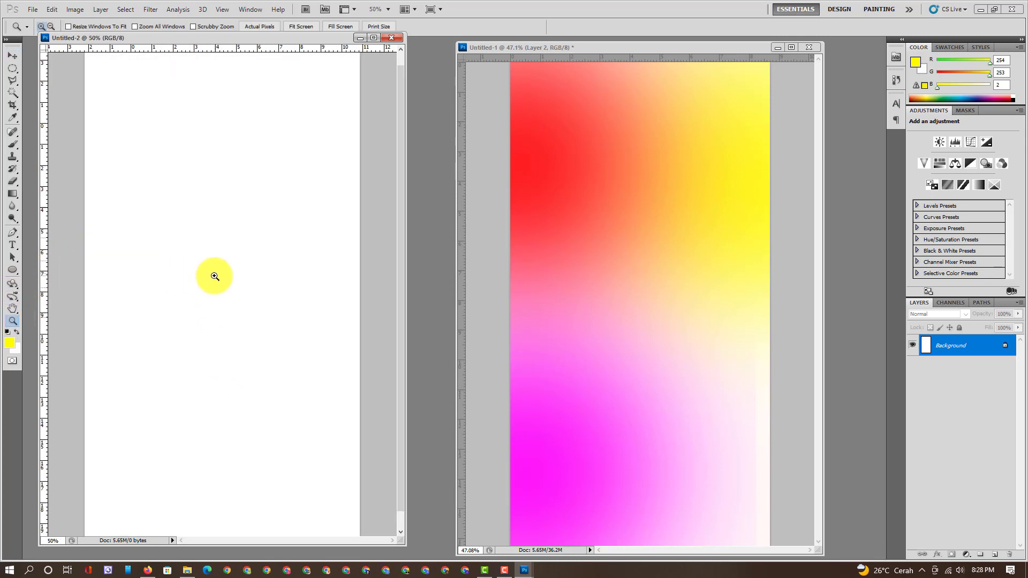
pyautogui.rightClick(162, 223)
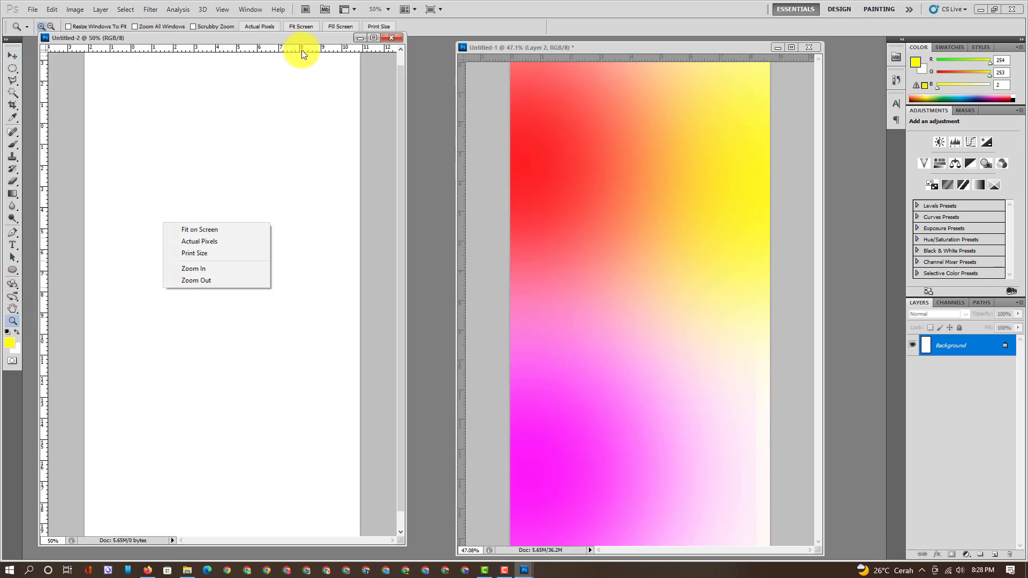
pyautogui.click(307, 25)
pyautogui.click(309, 25)
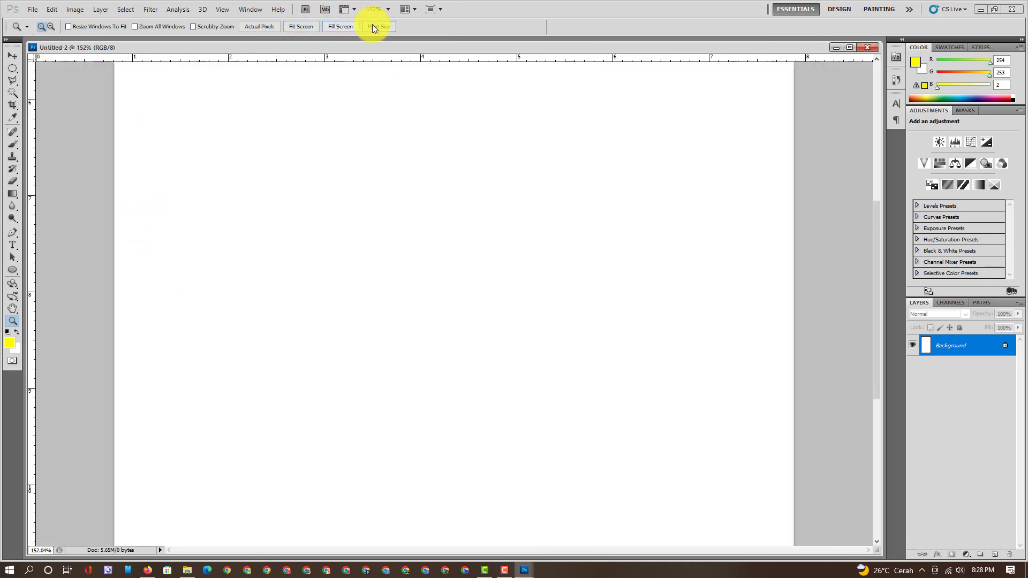
pyautogui.click(375, 26)
pyautogui.click(341, 26)
pyautogui.click(301, 26)
pyautogui.click(253, 25)
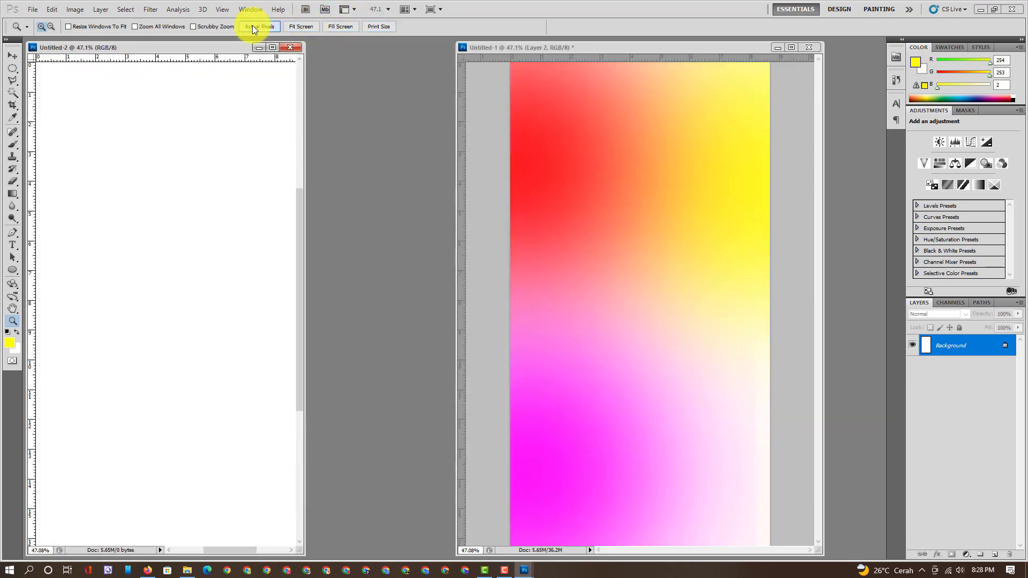
# Step: Zoom out to show the whole page and switch to the Gradient Tool
pyautogui.hotkey('ctrl', '-')
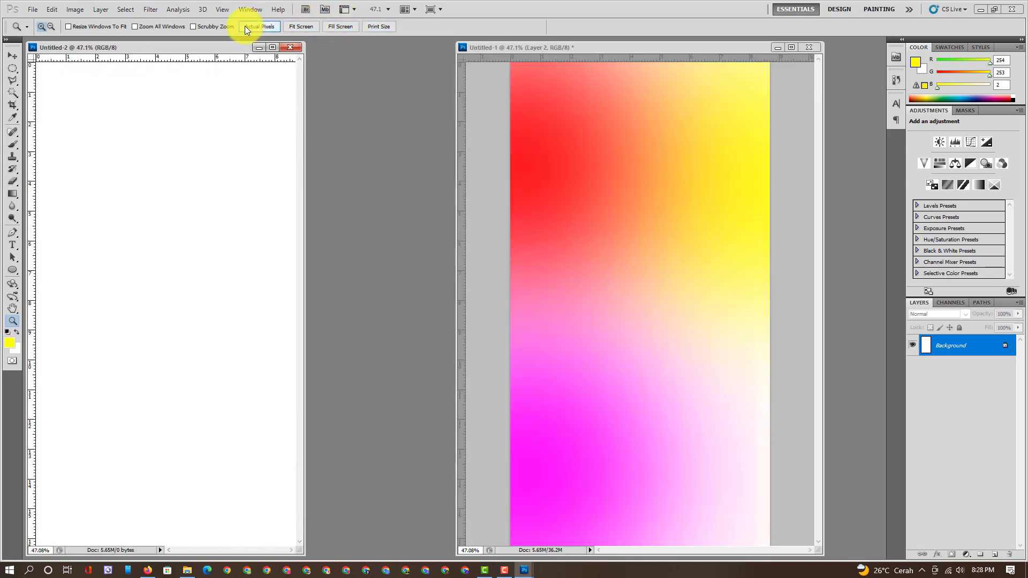
pyautogui.hotkey('ctrl', '-')
pyautogui.hotkey('ctrl', '-')
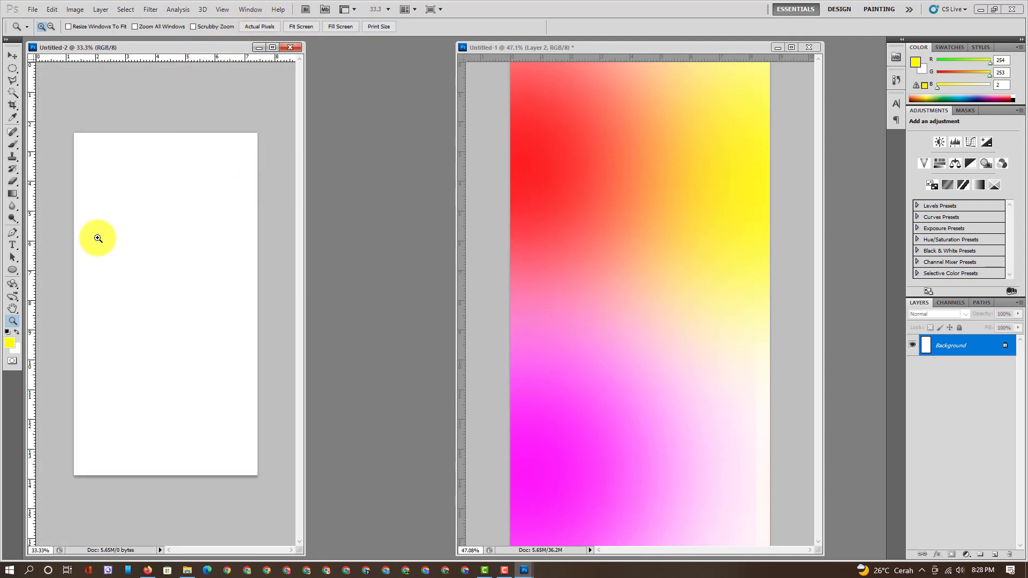
pyautogui.moveTo(13, 194); pyautogui.dragTo(43, 197)
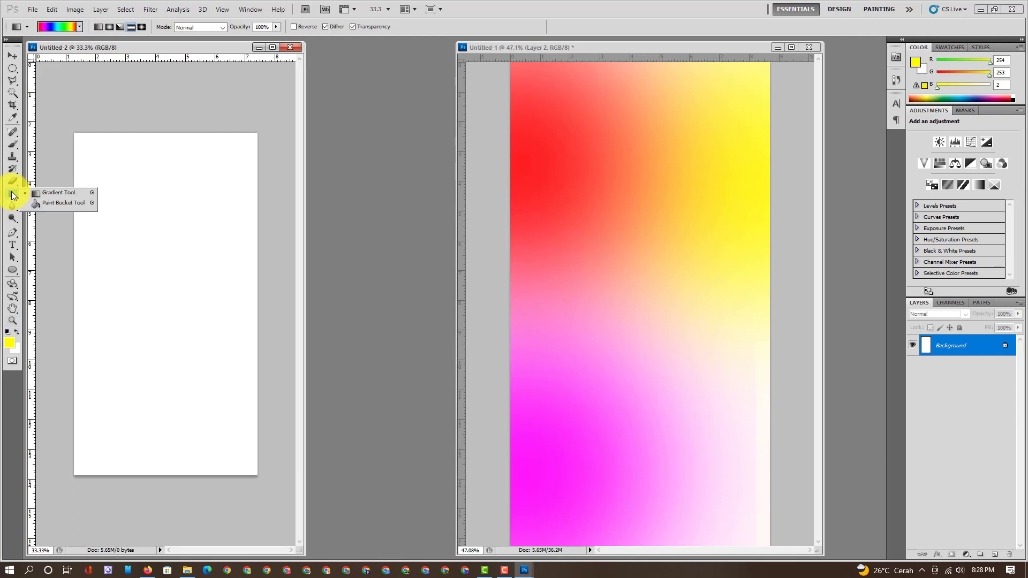
# Step: Pick the Spectrum preset and drag it from Untitled-2's top-left to bottom-right corner
pyautogui.click(50, 192)
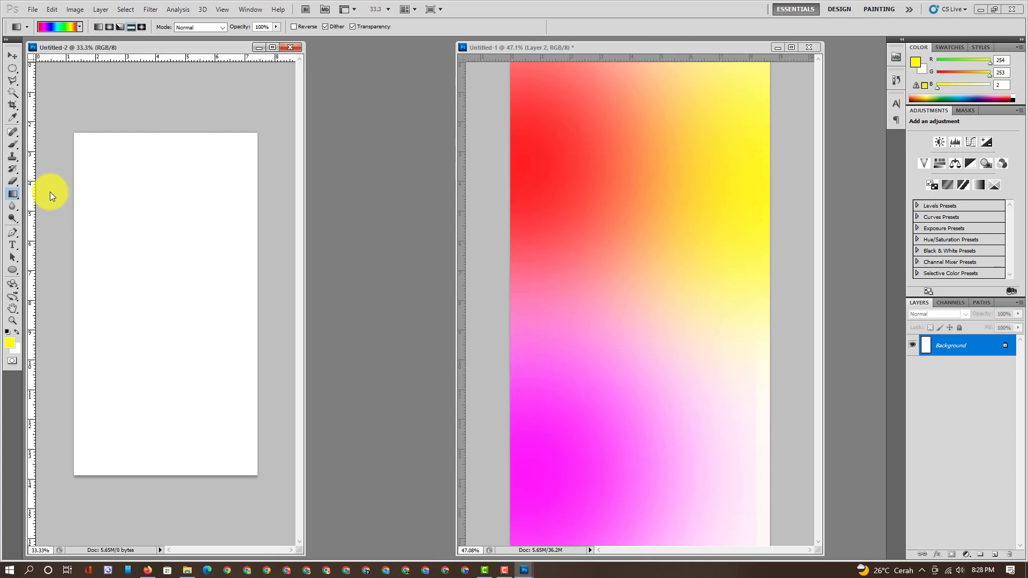
pyautogui.click(81, 26)
pyautogui.click(79, 26)
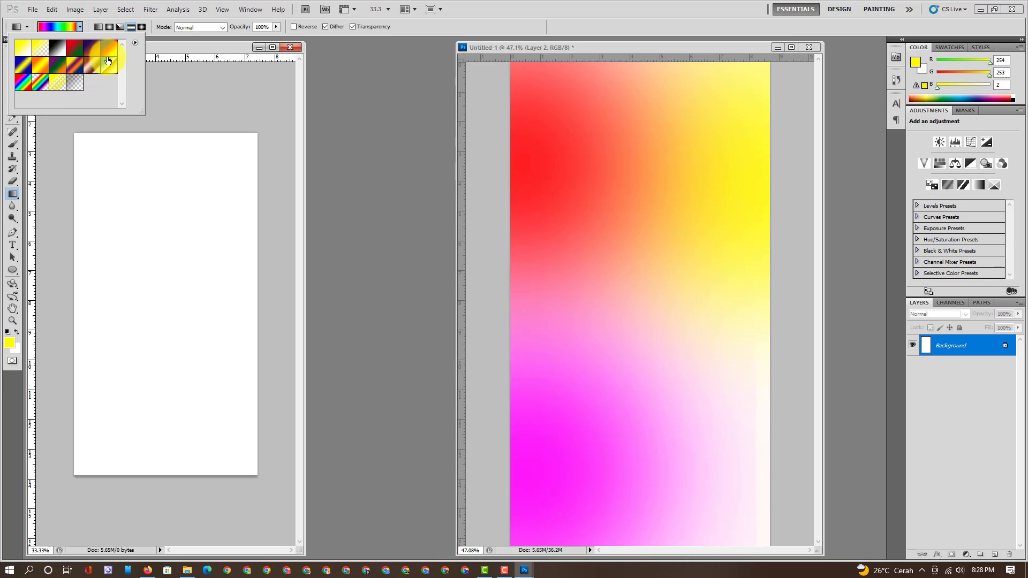
pyautogui.click(74, 27)
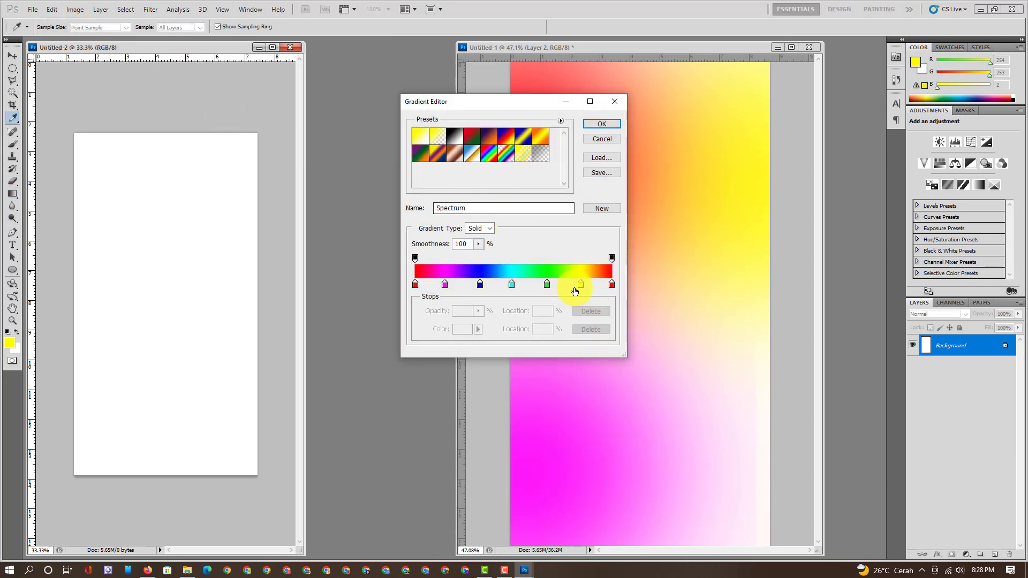
pyautogui.click(599, 124)
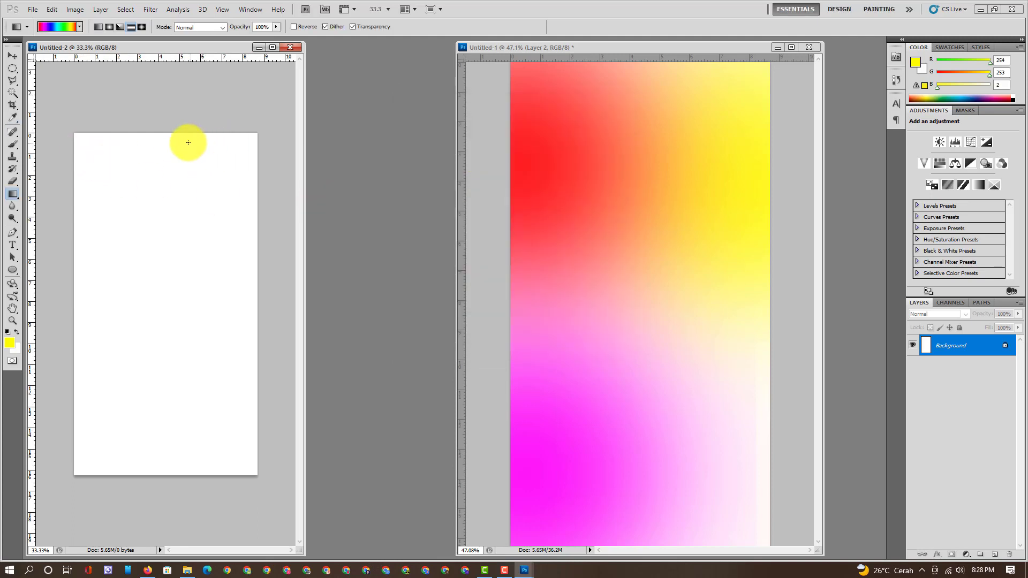
pyautogui.moveTo(79, 135); pyautogui.dragTo(257, 438)
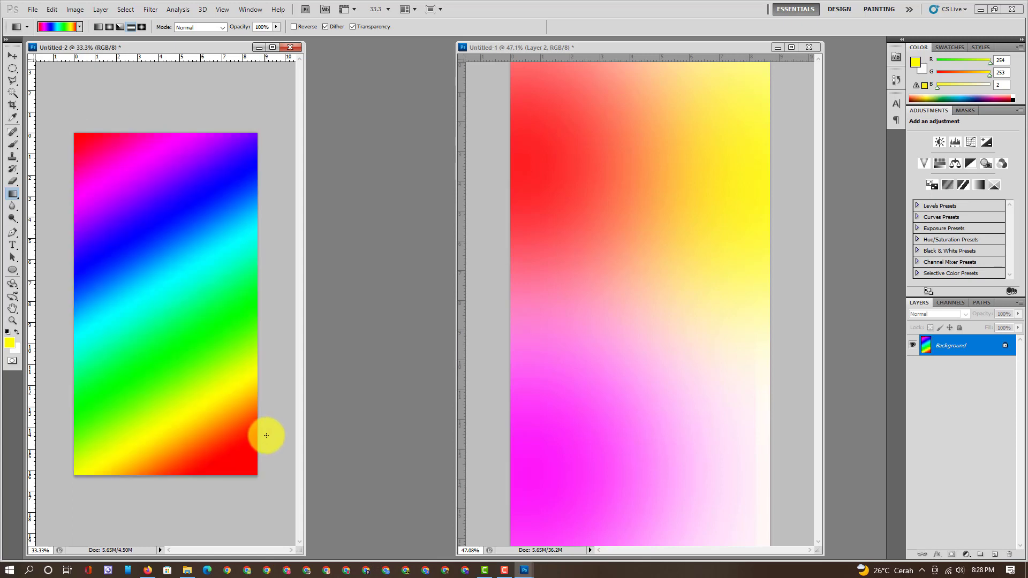
# Step: Apply a 250-pixel Gaussian Blur to the rainbow canvas
pyautogui.click(150, 10)
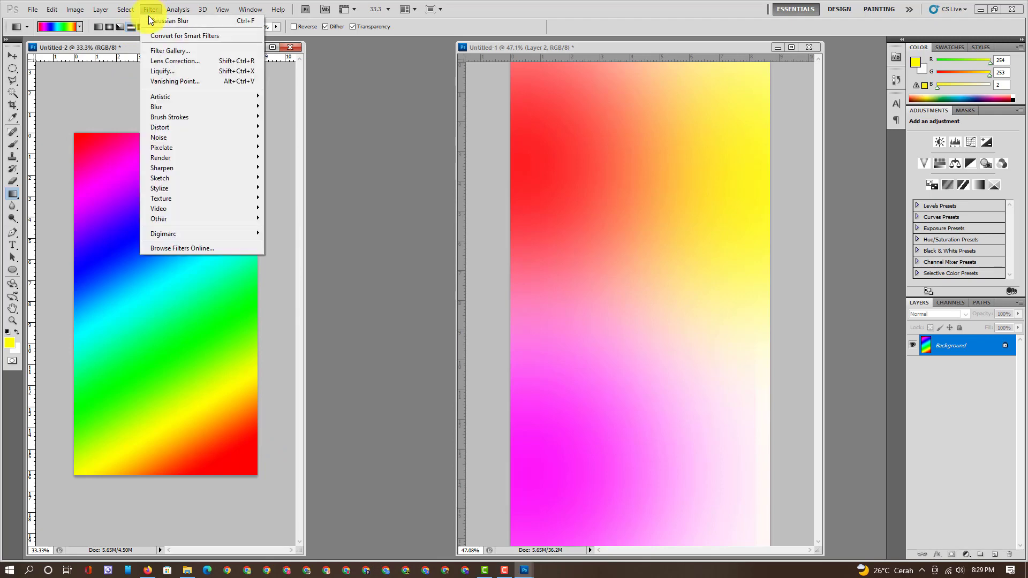
pyautogui.moveTo(200, 107)
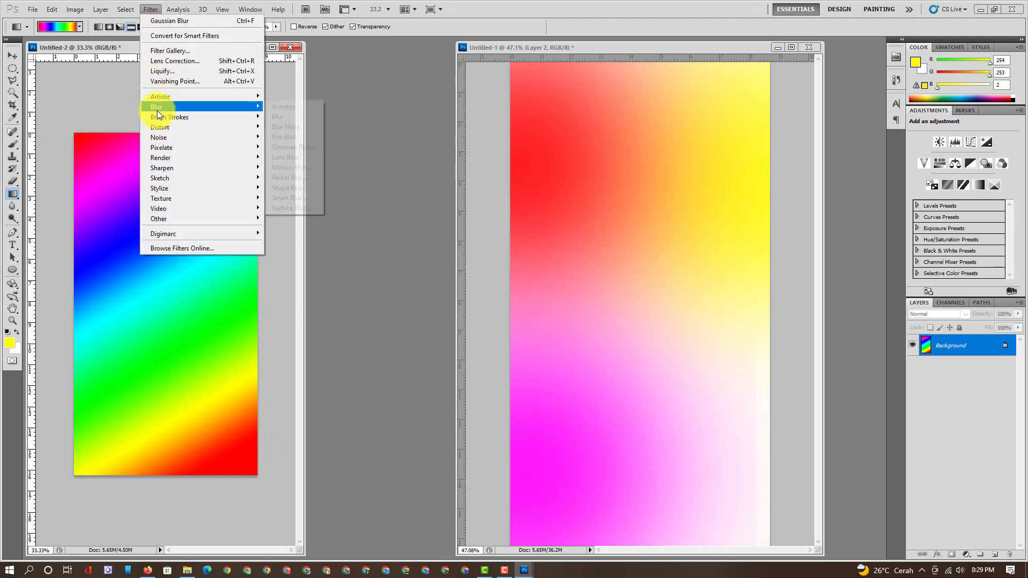
pyautogui.click(286, 147)
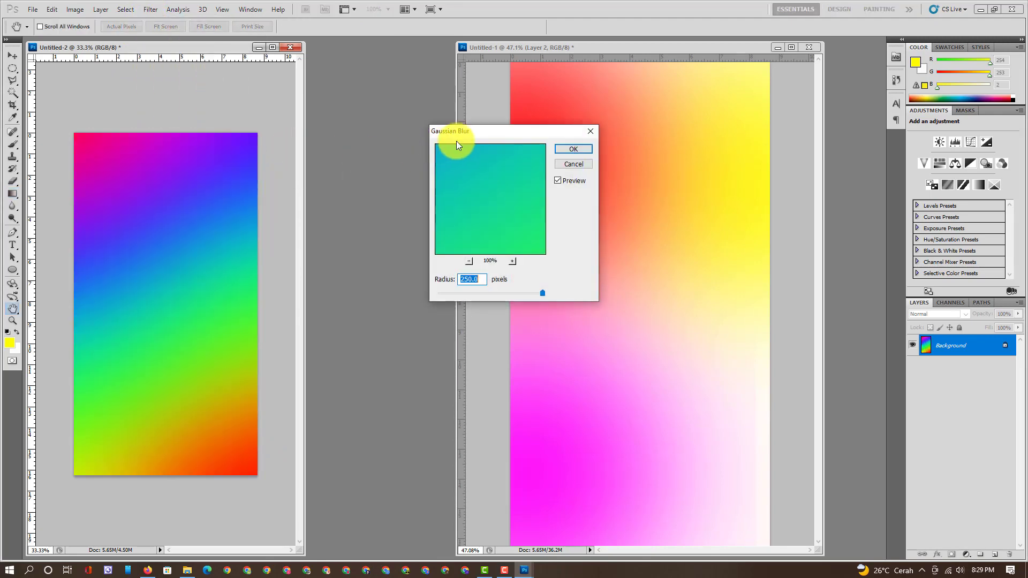
pyautogui.moveTo(465, 133)
pyautogui.mouseDown()
pyautogui.moveTo(130, 87)
pyautogui.moveTo(179, 172)
pyautogui.moveTo(143, 141)
pyautogui.mouseUp()
pyautogui.click(242, 175)
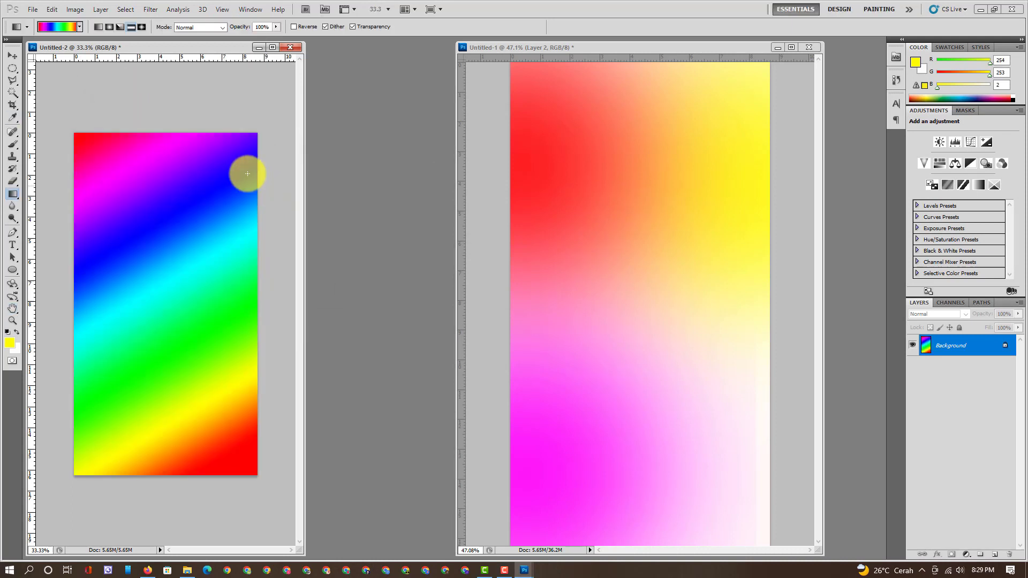
pyautogui.click(151, 10)
pyautogui.moveTo(159, 107)
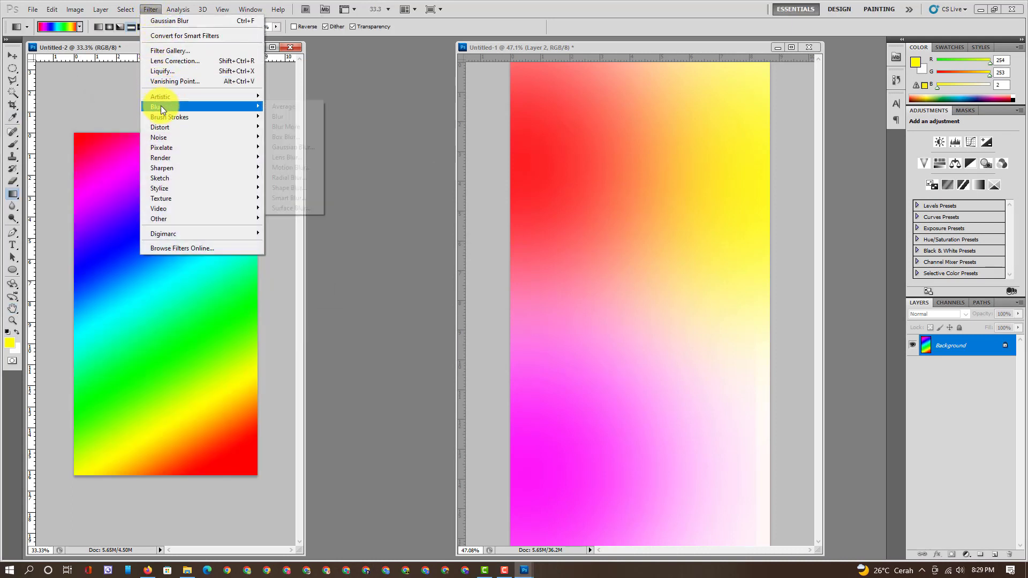
pyautogui.click(287, 146)
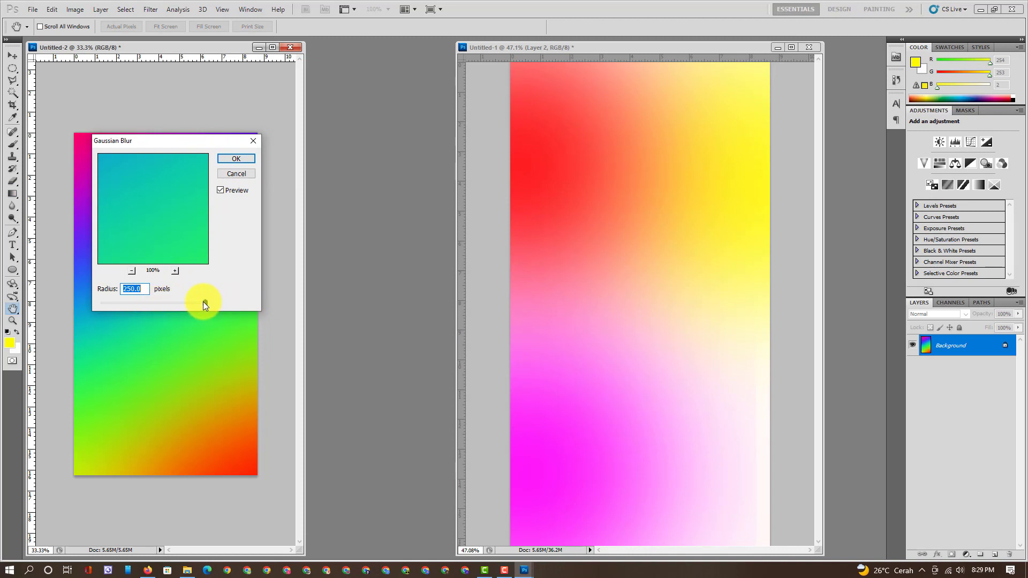
pyautogui.click(236, 158)
pyautogui.press('g')
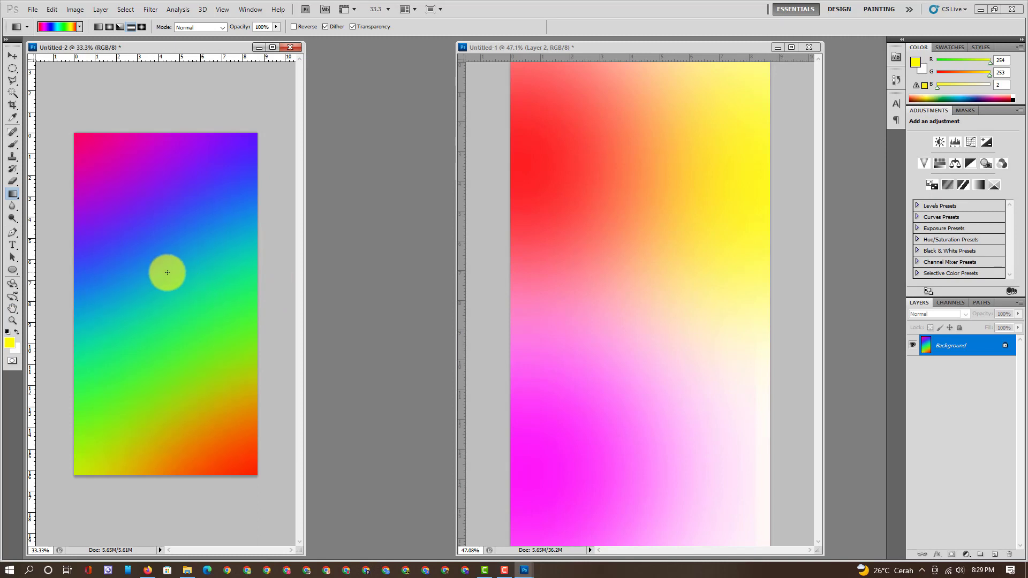
# Step: Reapply the same 250-pixel Gaussian Blur several more times
pyautogui.moveTo(129, 209); pyautogui.dragTo(129, 209)
pyautogui.click(149, 9)
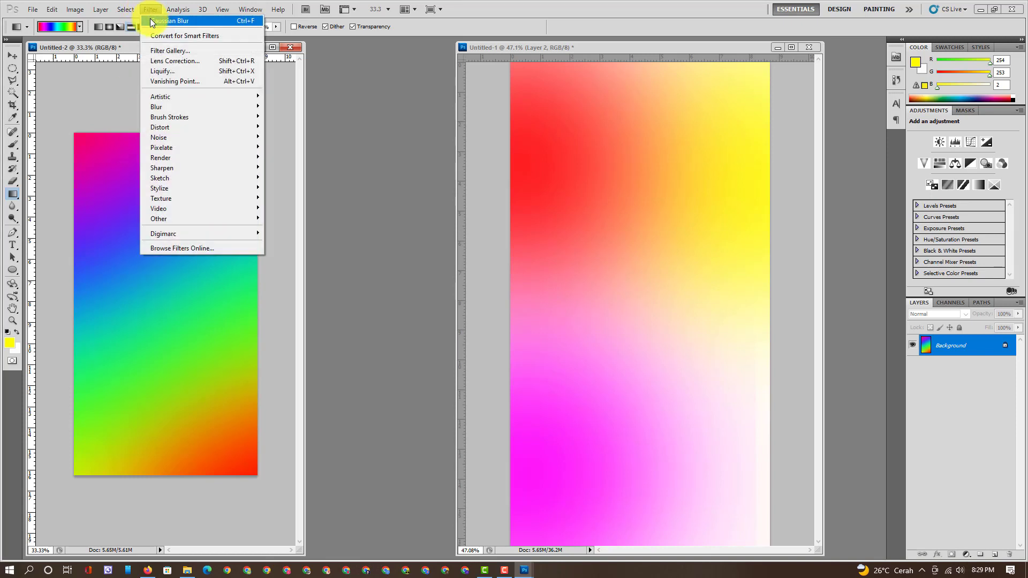
pyautogui.click(150, 11)
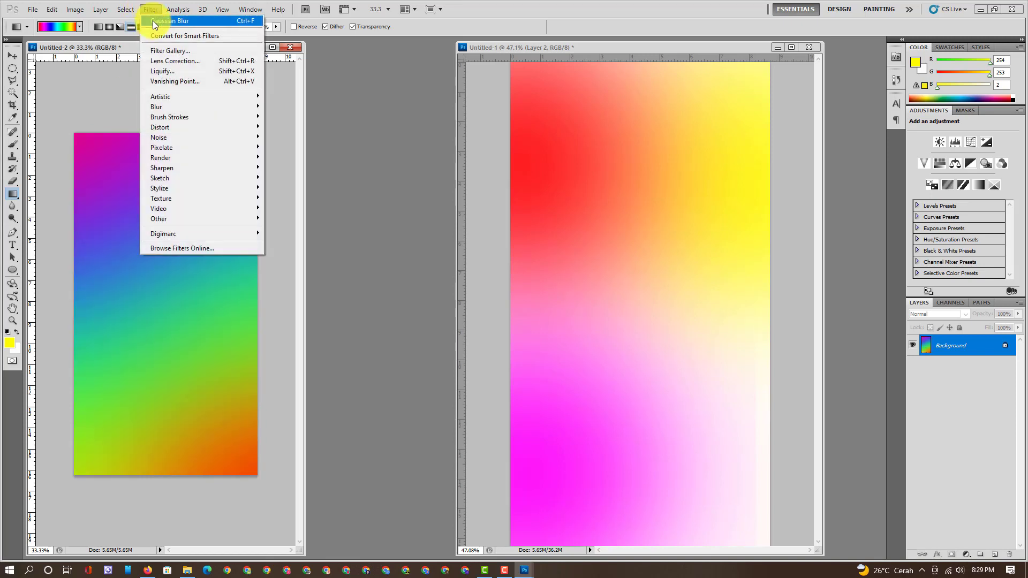
pyautogui.click(153, 20)
pyautogui.click(150, 11)
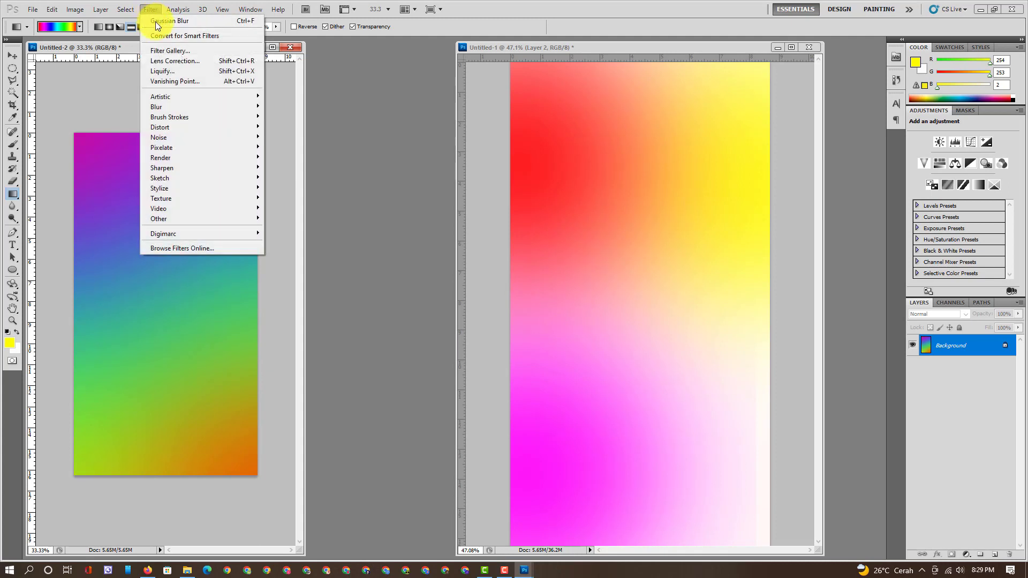